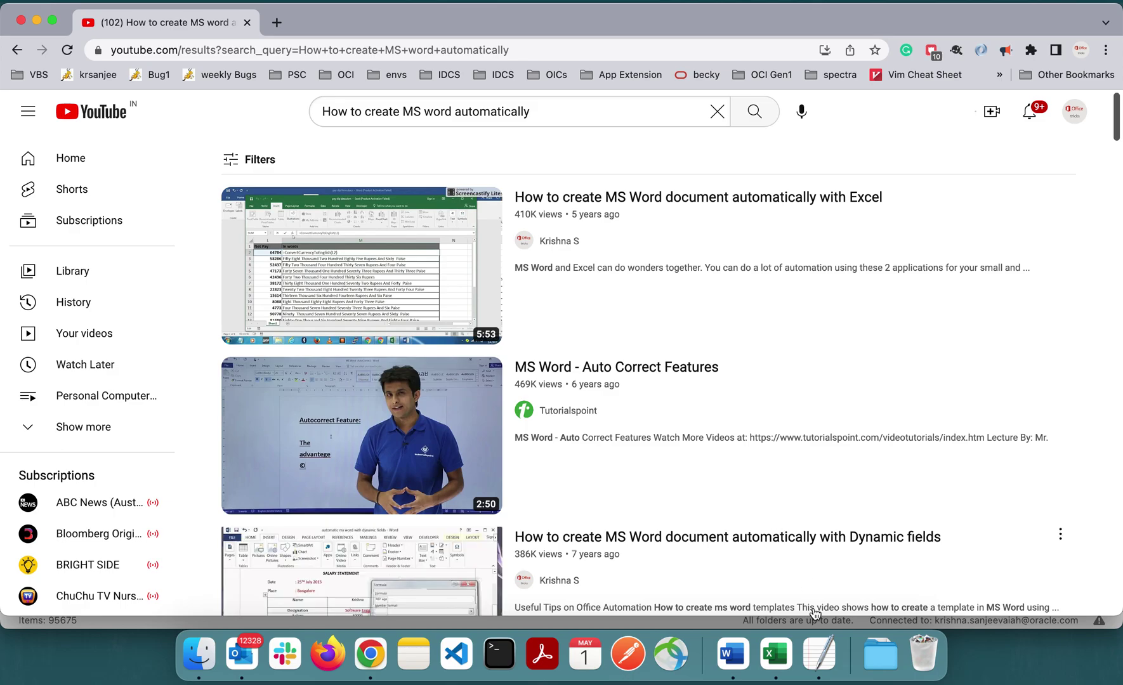
Rerun the YouTube search for 'How to create MS word automatically'
{"action": "left_click", "coordinate": [565, 114]}
{"action": "mouse_move", "coordinate": [983, 437]}
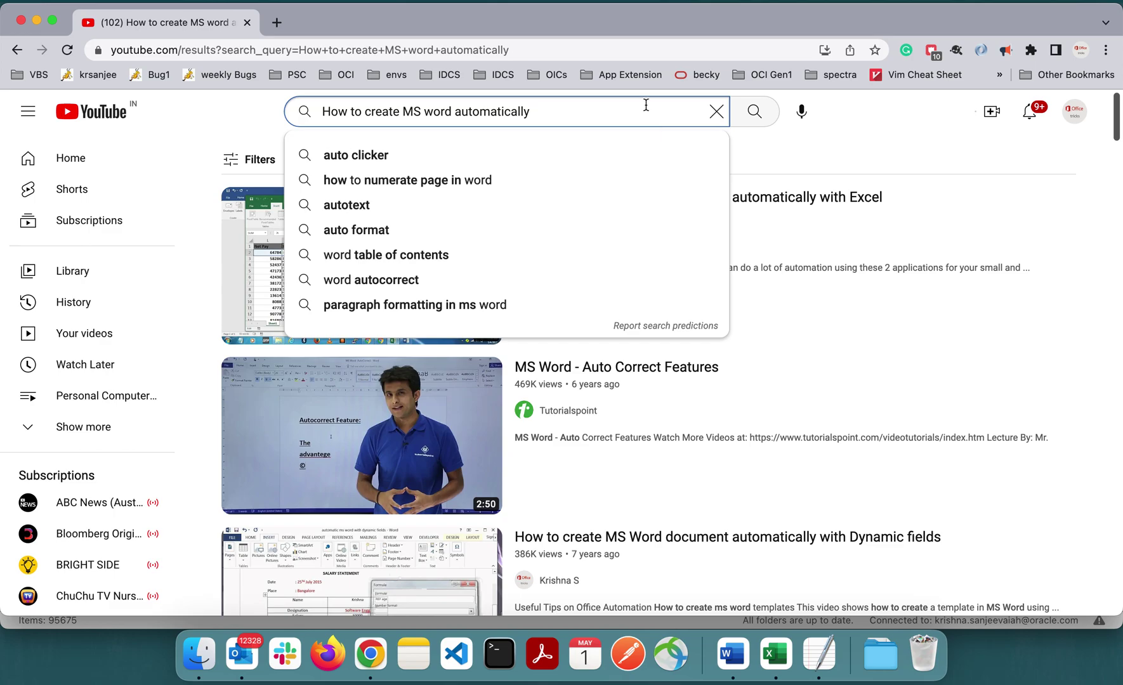
{"action": "left_click", "coordinate": [754, 111]}
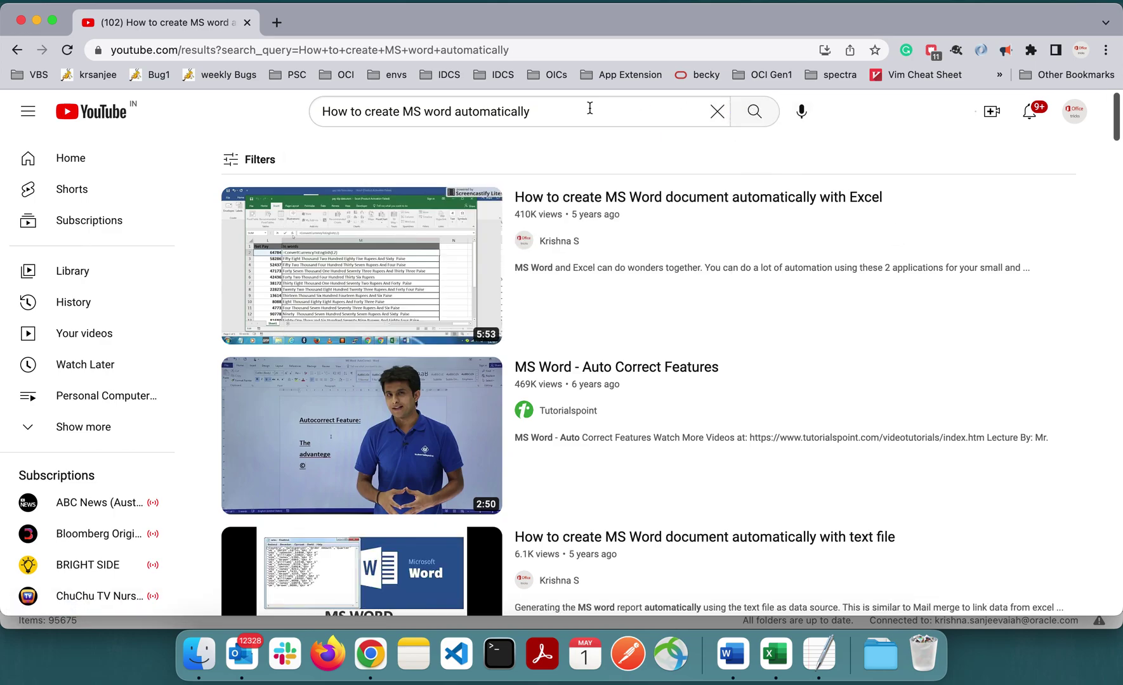
Select the query text, then look over the top tutorial results, led by the Excel-to-Word video
{"action": "triple_click", "coordinate": [570, 106]}
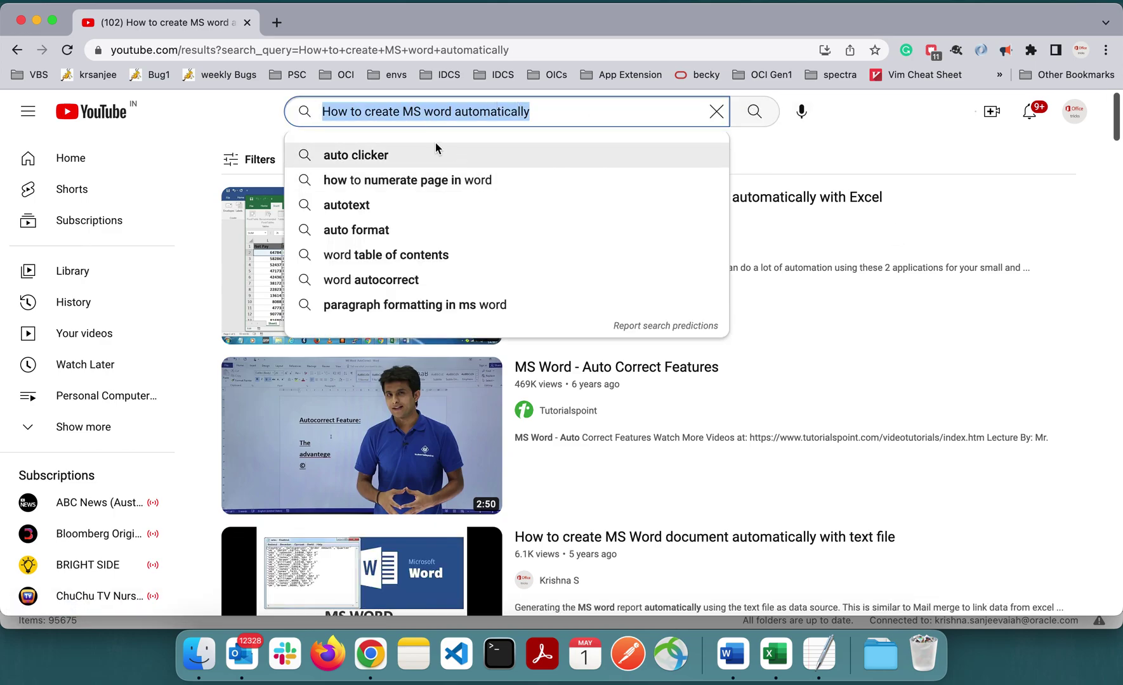
{"action": "double_click", "coordinate": [566, 113]}
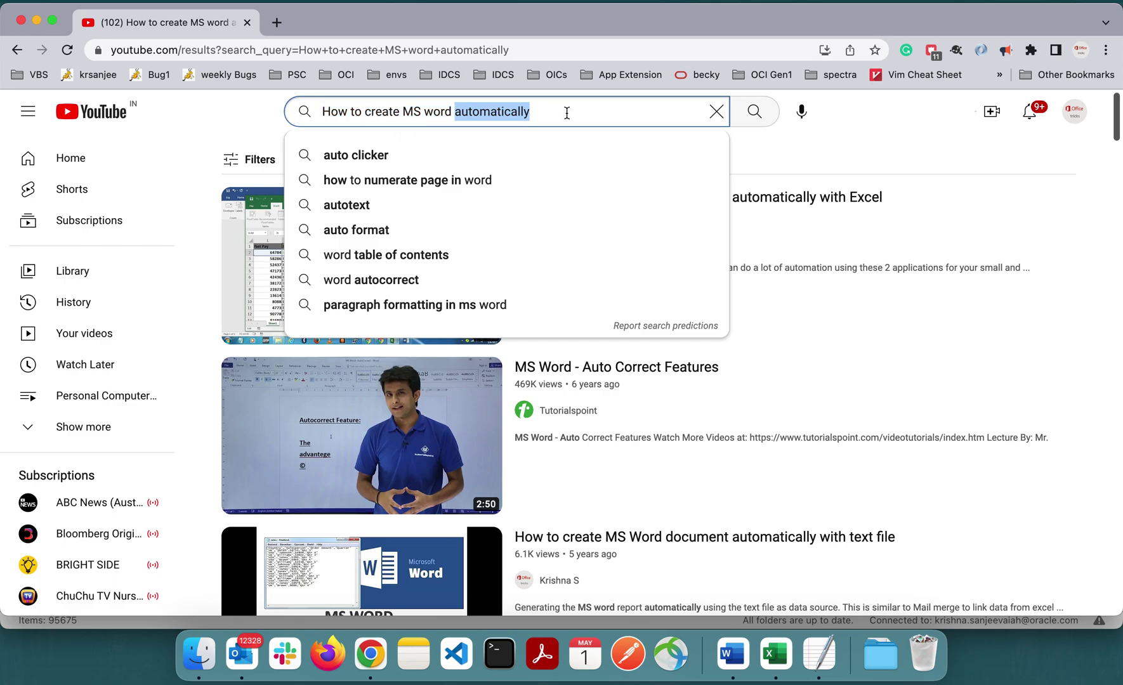
{"action": "left_click", "coordinate": [849, 132]}
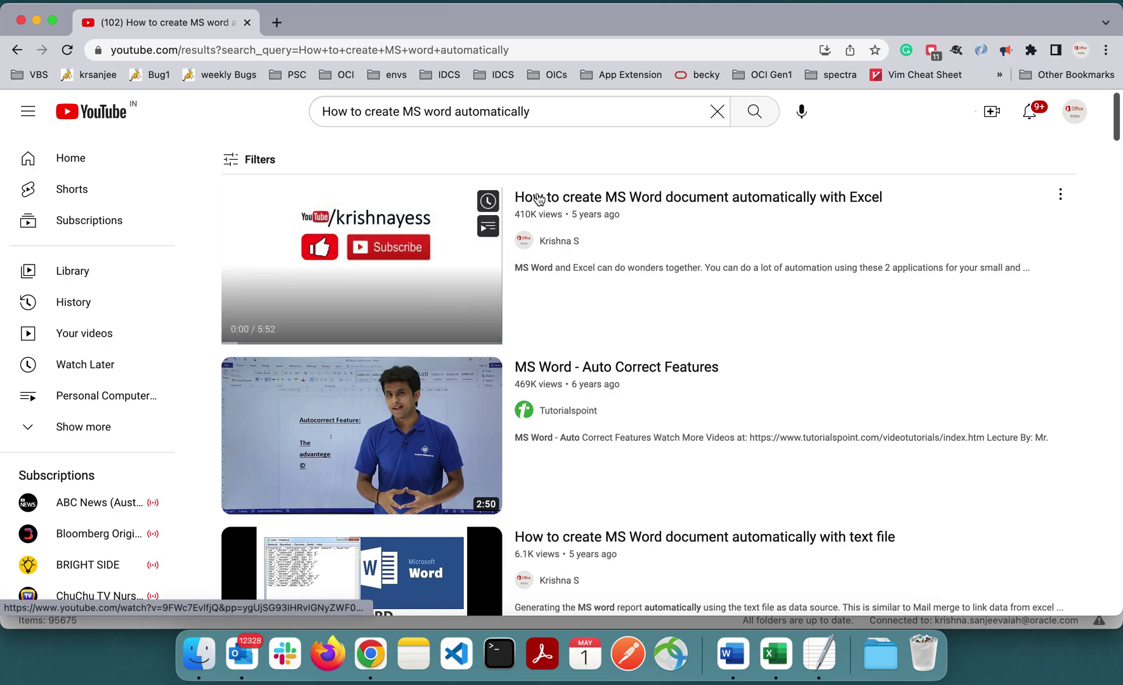
{"action": "mouse_move", "coordinate": [536, 199]}
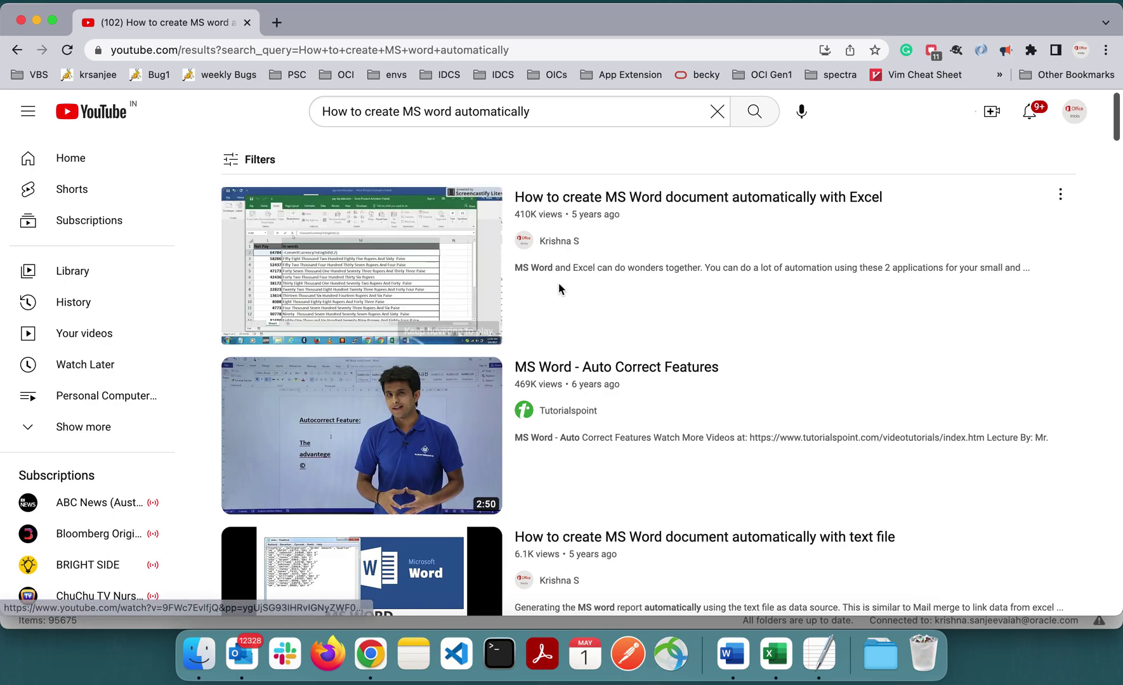
{"action": "mouse_move", "coordinate": [559, 289]}
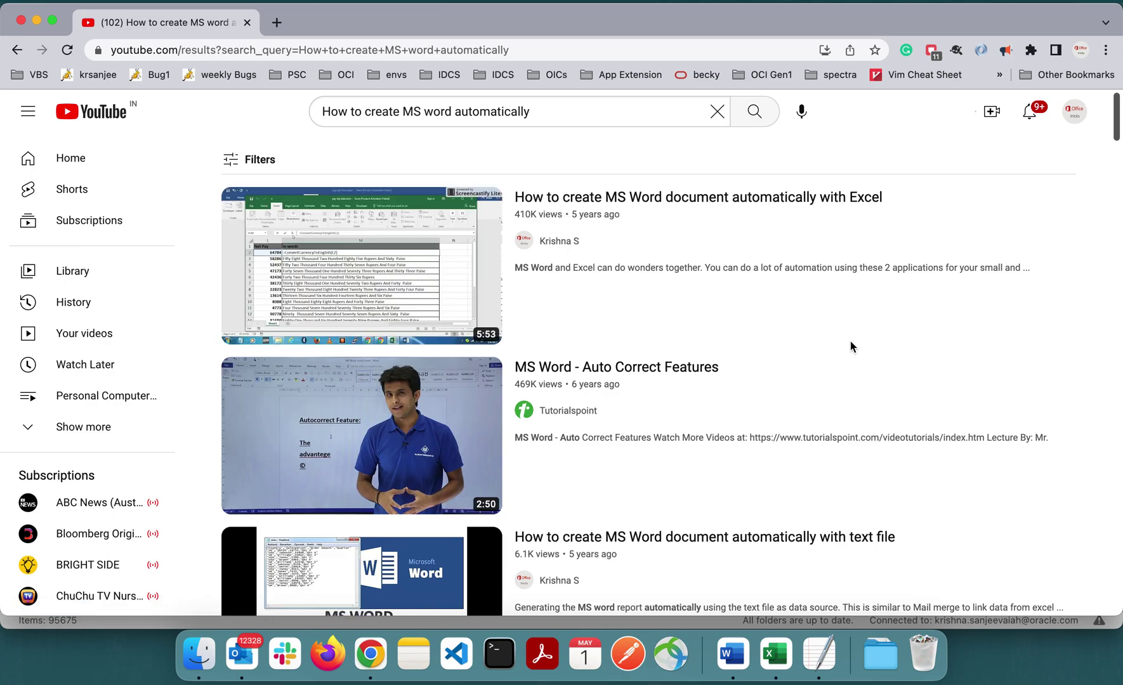
{"action": "mouse_move", "coordinate": [574, 249]}
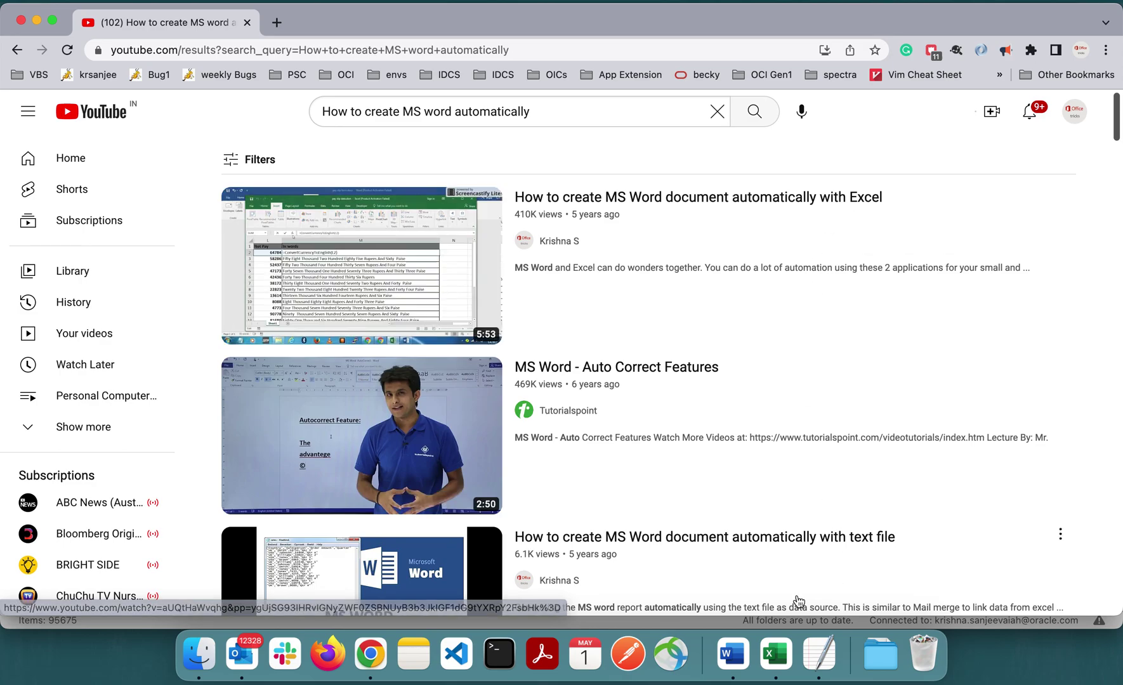
{"action": "left_click", "coordinate": [733, 655]}
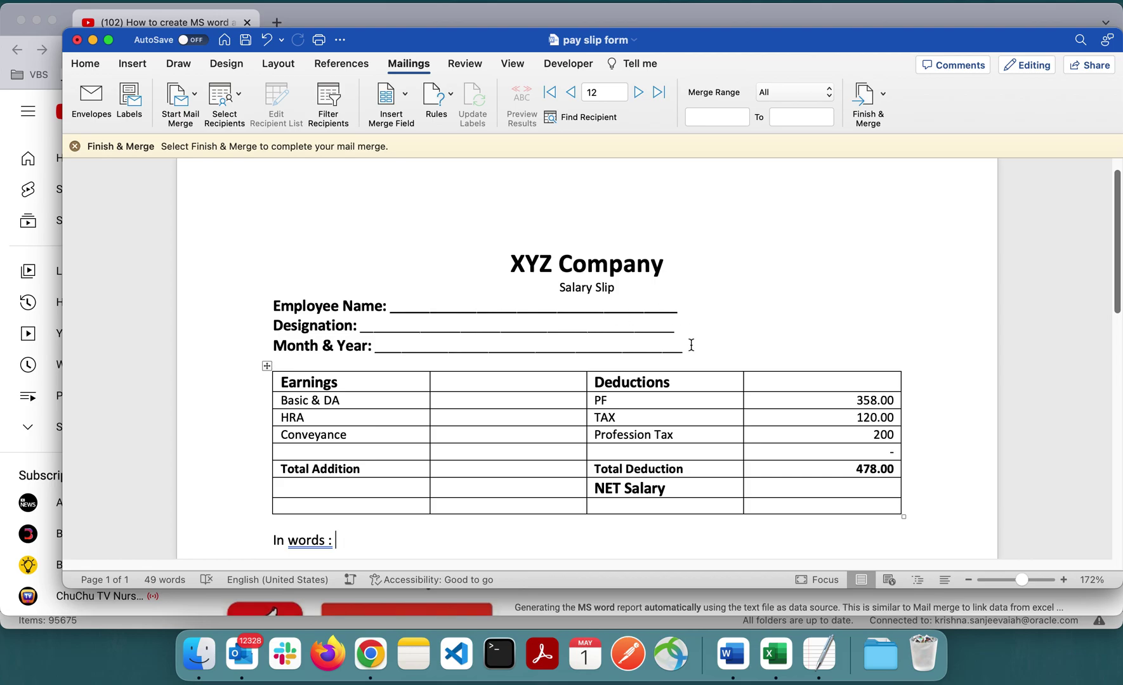
{"action": "left_click", "coordinate": [782, 657]}
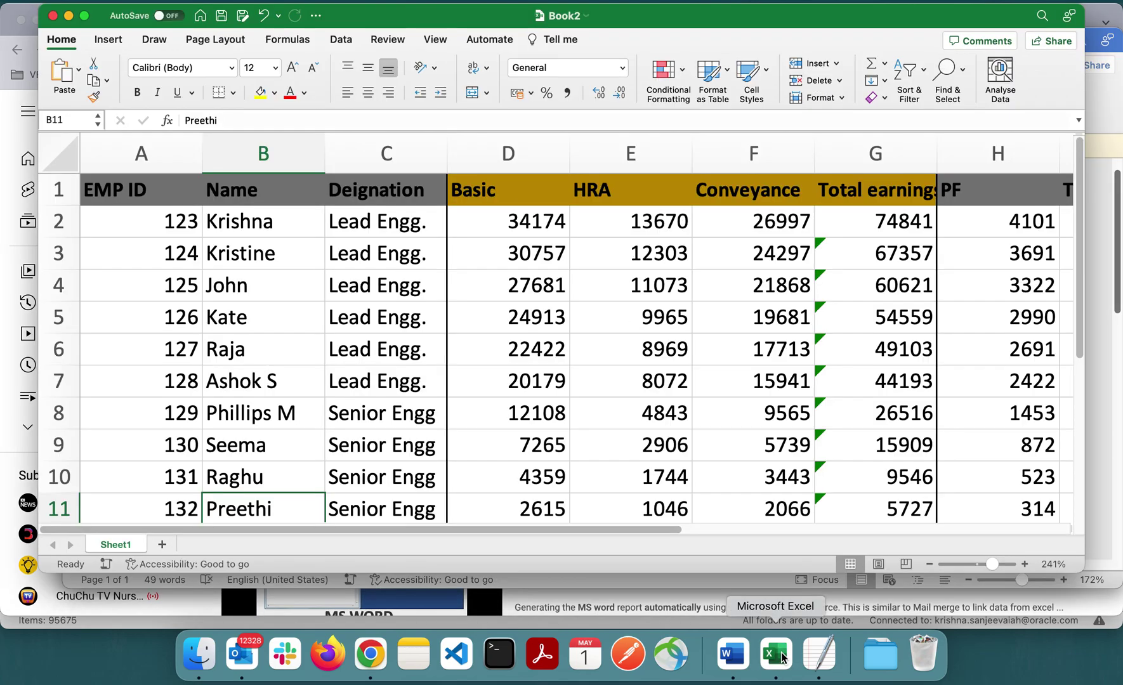
{"action": "left_click", "coordinate": [474, 388]}
{"action": "scroll", "coordinate": [413, 327], "scroll_direction": "down", "scroll_amount": 2}
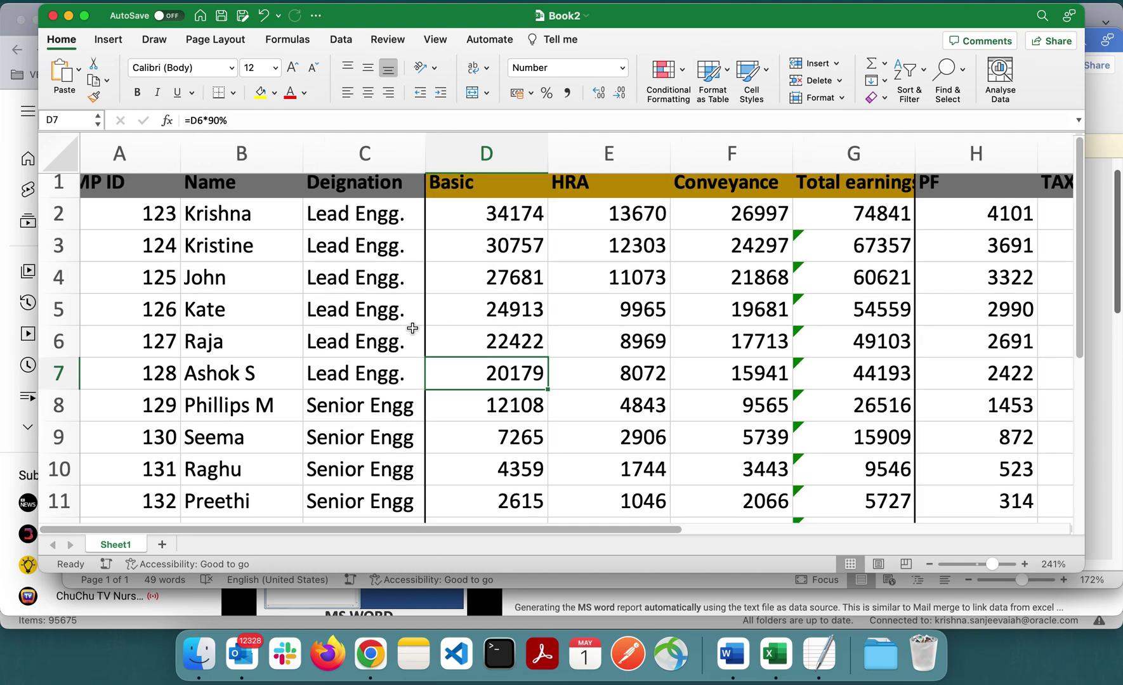
{"action": "scroll", "coordinate": [412, 327], "scroll_direction": "up", "scroll_amount": 2}
{"action": "scroll", "coordinate": [412, 327], "scroll_direction": "right", "scroll_amount": 5}
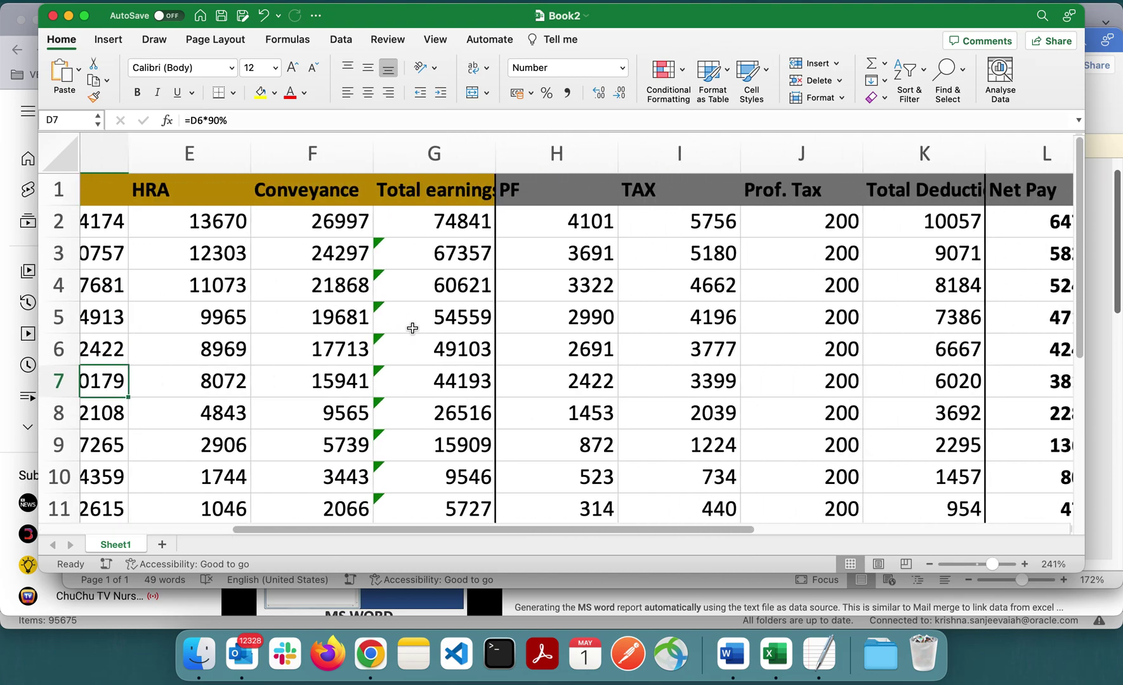
{"action": "scroll", "coordinate": [412, 327], "scroll_direction": "left", "scroll_amount": 5}
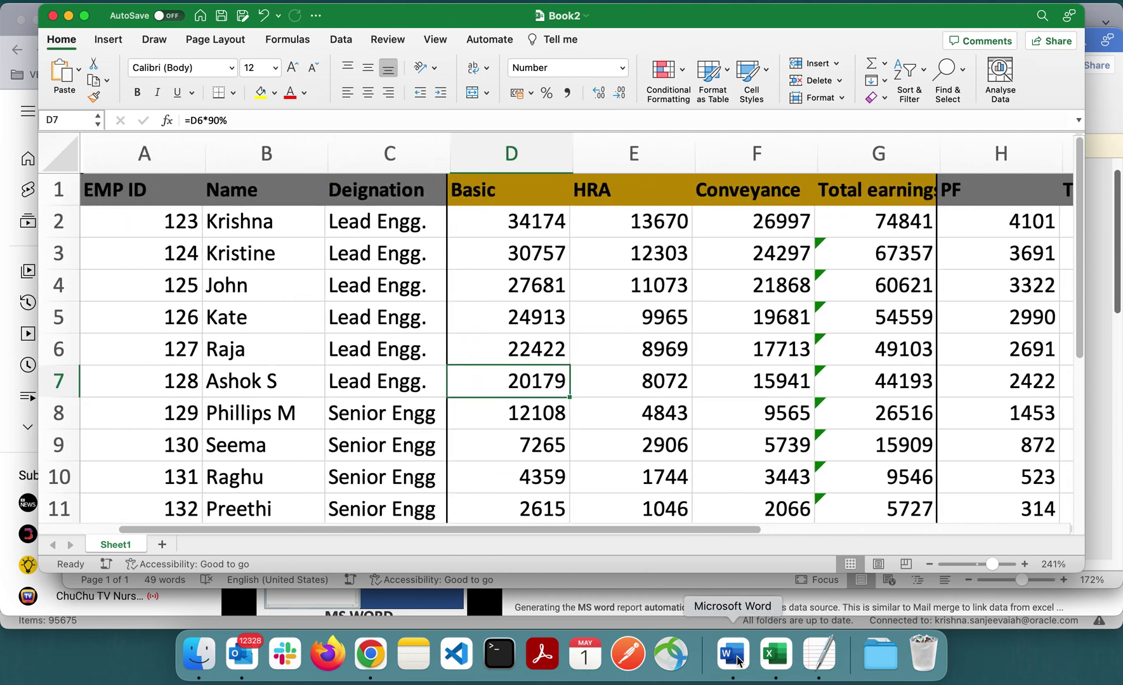
{"action": "left_click", "coordinate": [738, 662]}
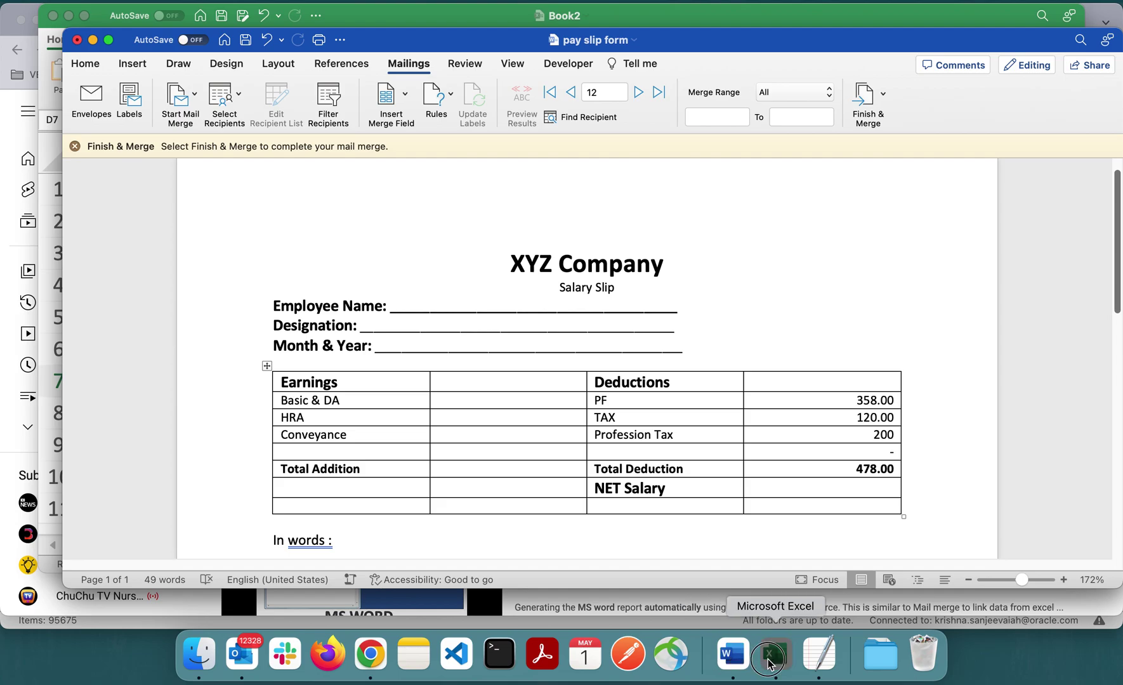
{"action": "left_click", "coordinate": [767, 663]}
{"action": "left_click", "coordinate": [736, 656]}
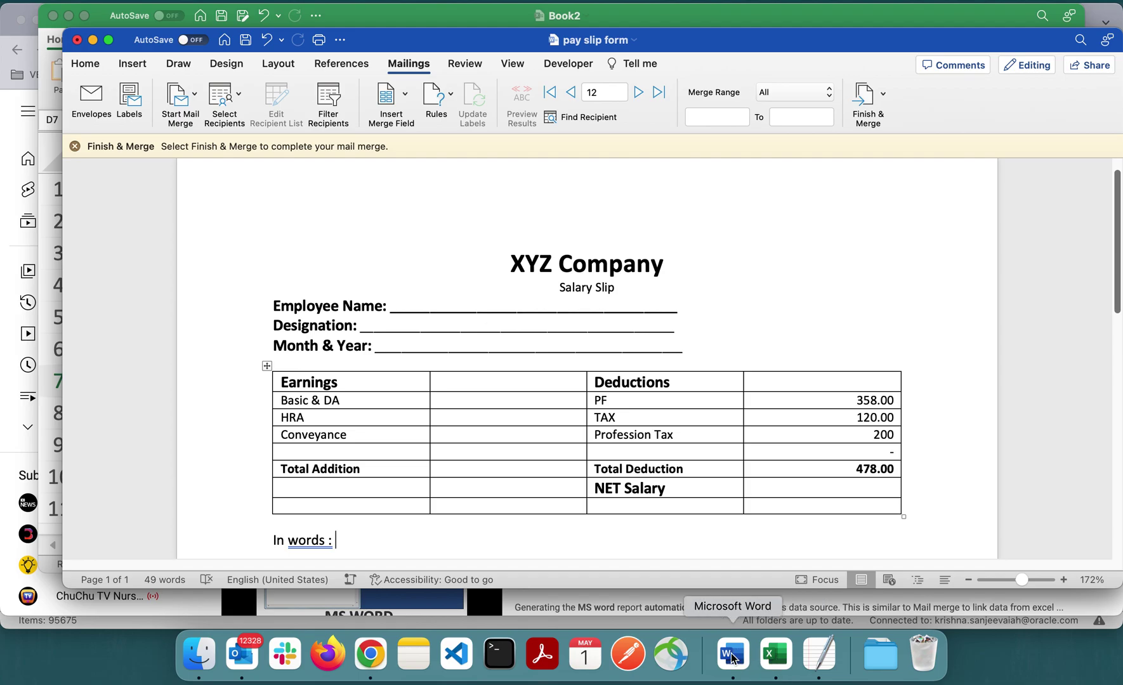
{"action": "left_click", "coordinate": [775, 654]}
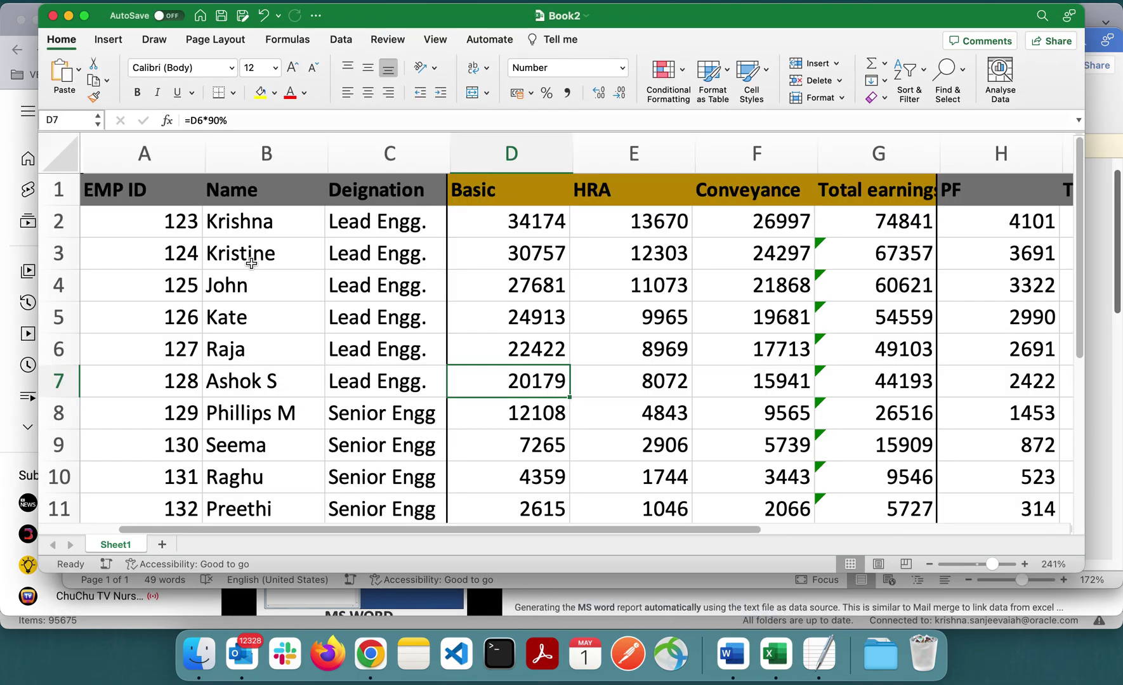
Select names in the Name column: Kristine to Raghu, then Phillips M, Raghu and Raja
{"action": "left_click_drag", "start_coordinate": [251, 253], "coordinate": [265, 475]}
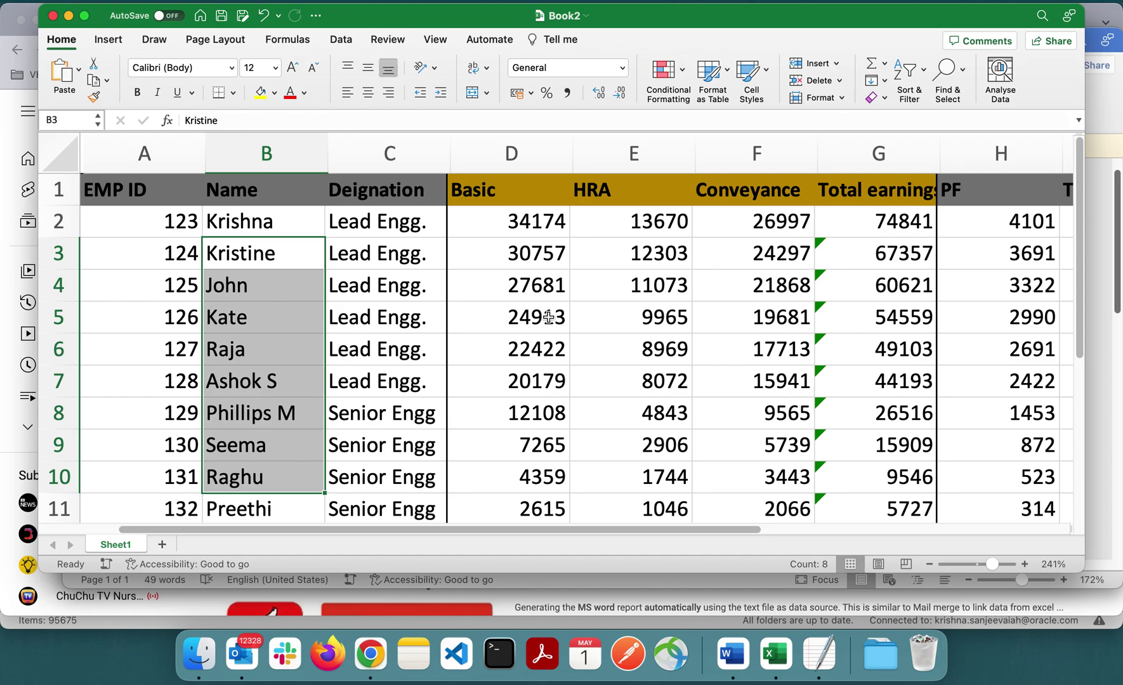
{"action": "scroll", "coordinate": [476, 388], "scroll_direction": "down", "scroll_amount": 3}
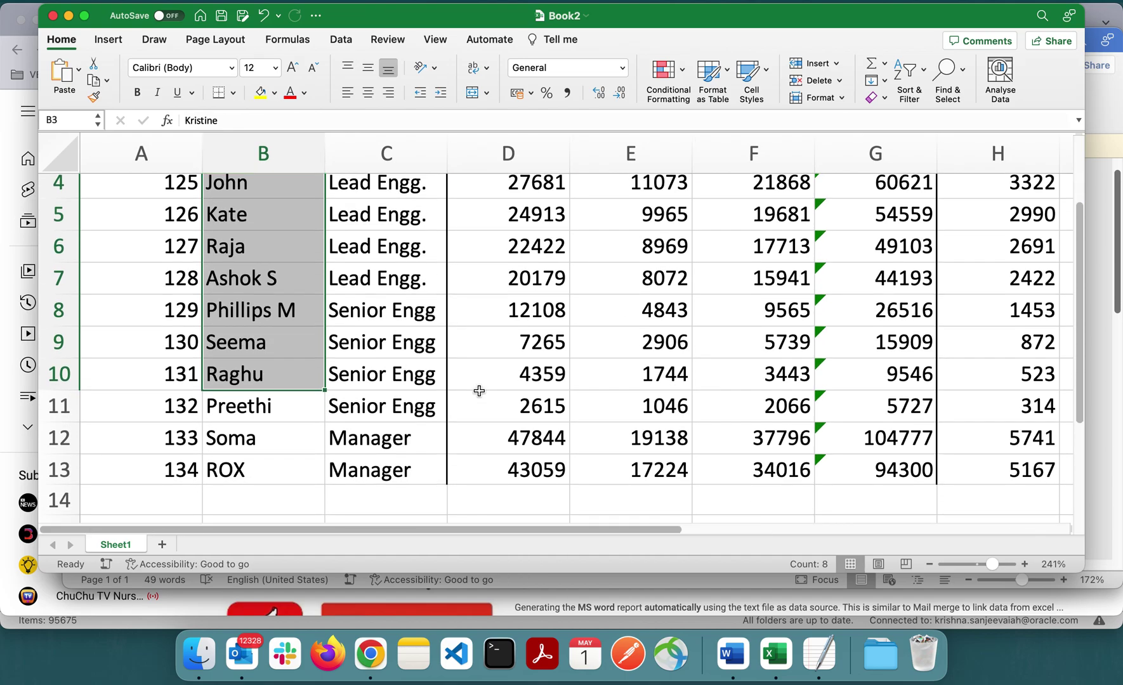
{"action": "scroll", "coordinate": [291, 382], "scroll_direction": "up", "scroll_amount": 1}
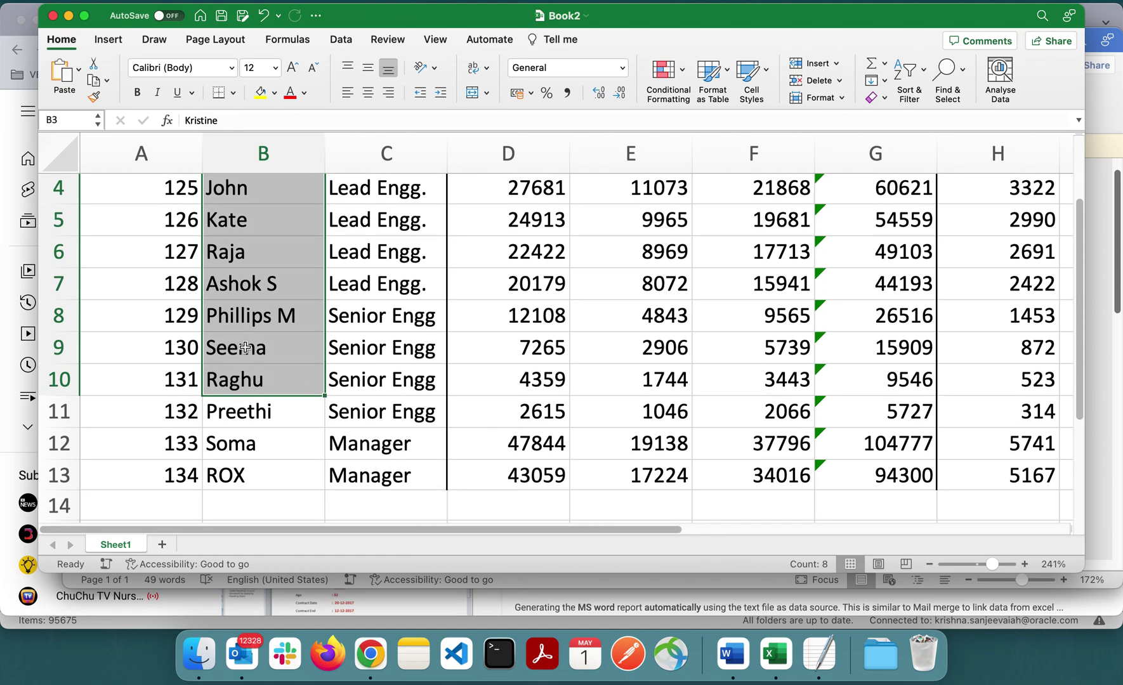
{"action": "scroll", "coordinate": [289, 412], "scroll_direction": "up", "scroll_amount": 2}
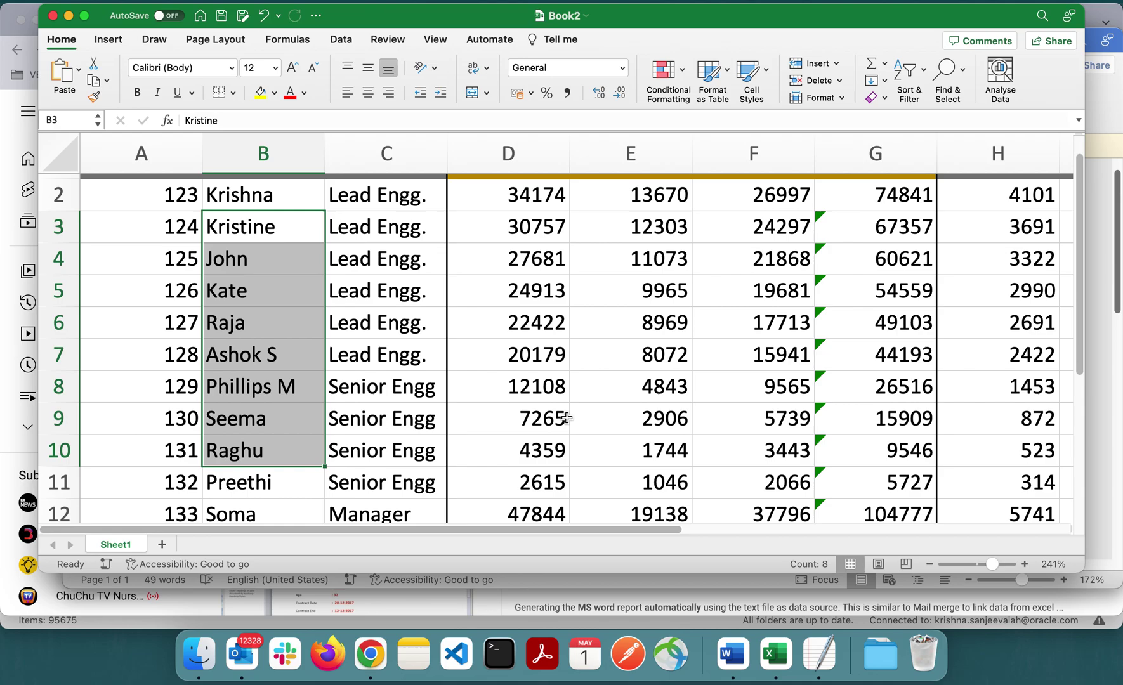
{"action": "left_click", "coordinate": [224, 384]}
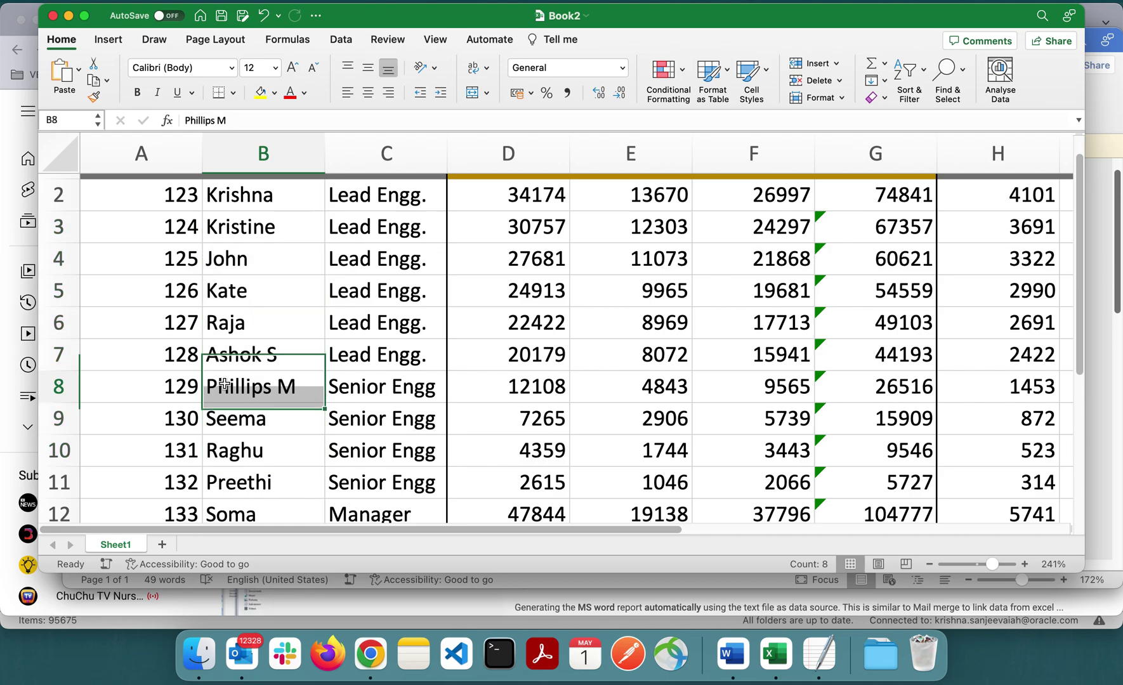
{"action": "scroll", "coordinate": [301, 418], "scroll_direction": "down", "scroll_amount": 2}
{"action": "left_click", "coordinate": [261, 391]}
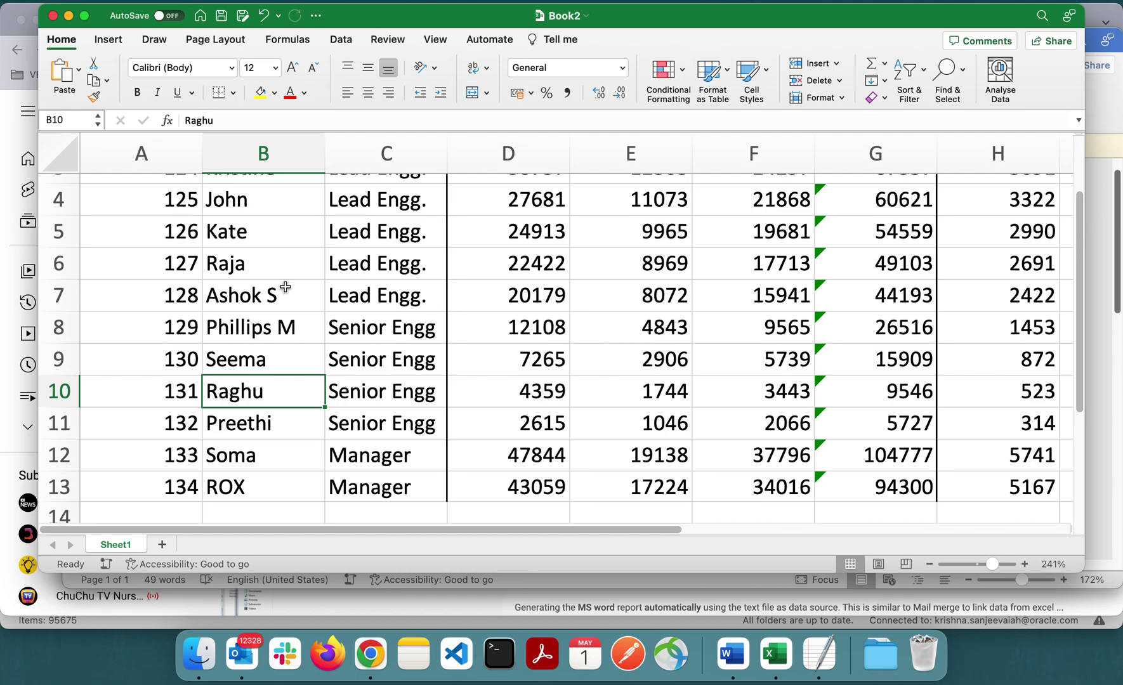
{"action": "left_click", "coordinate": [254, 257]}
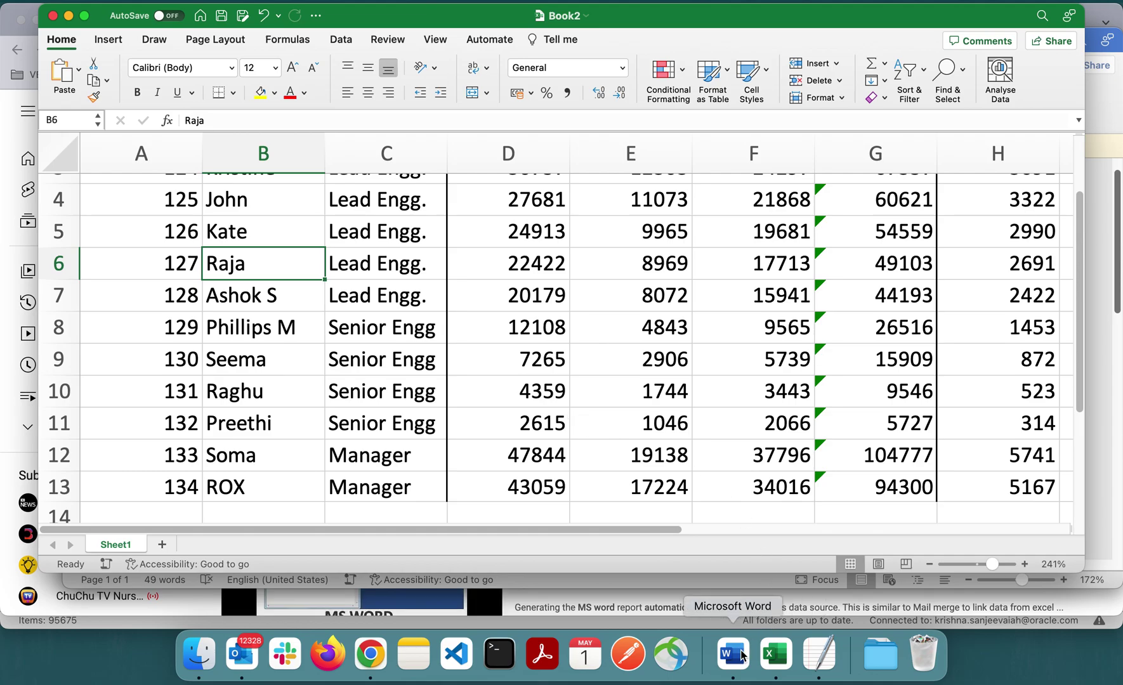
Start a Letters-type mail merge on the pay slip form and open the Select Recipients choices
{"action": "left_click", "coordinate": [730, 674]}
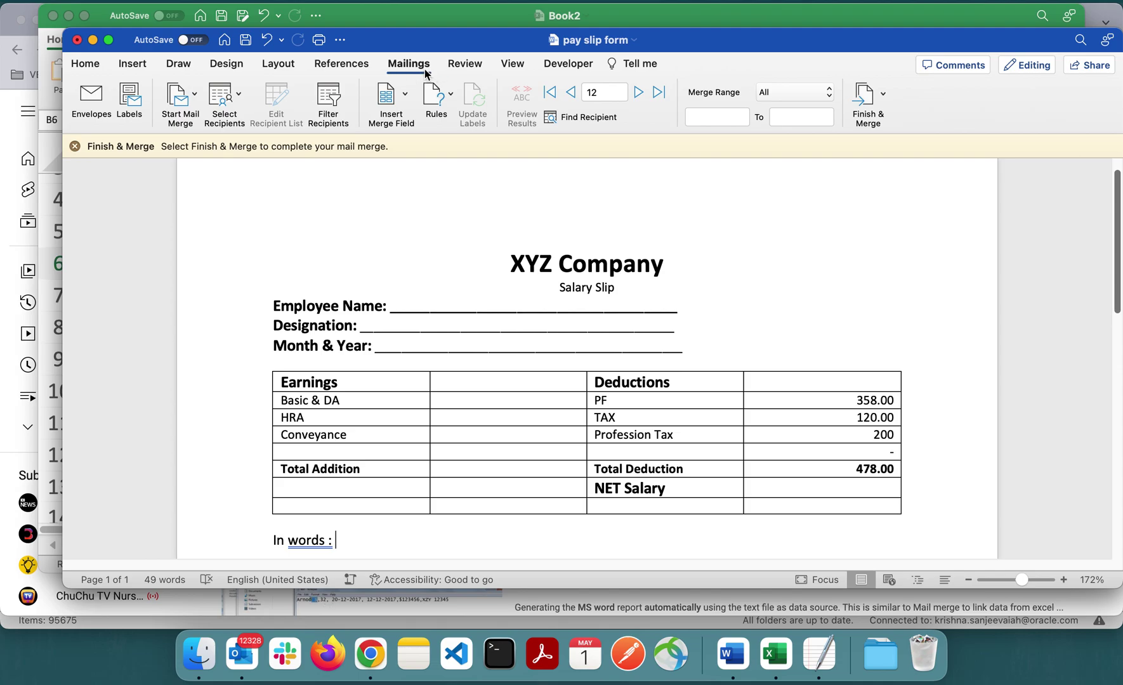
{"action": "left_click", "coordinate": [182, 103]}
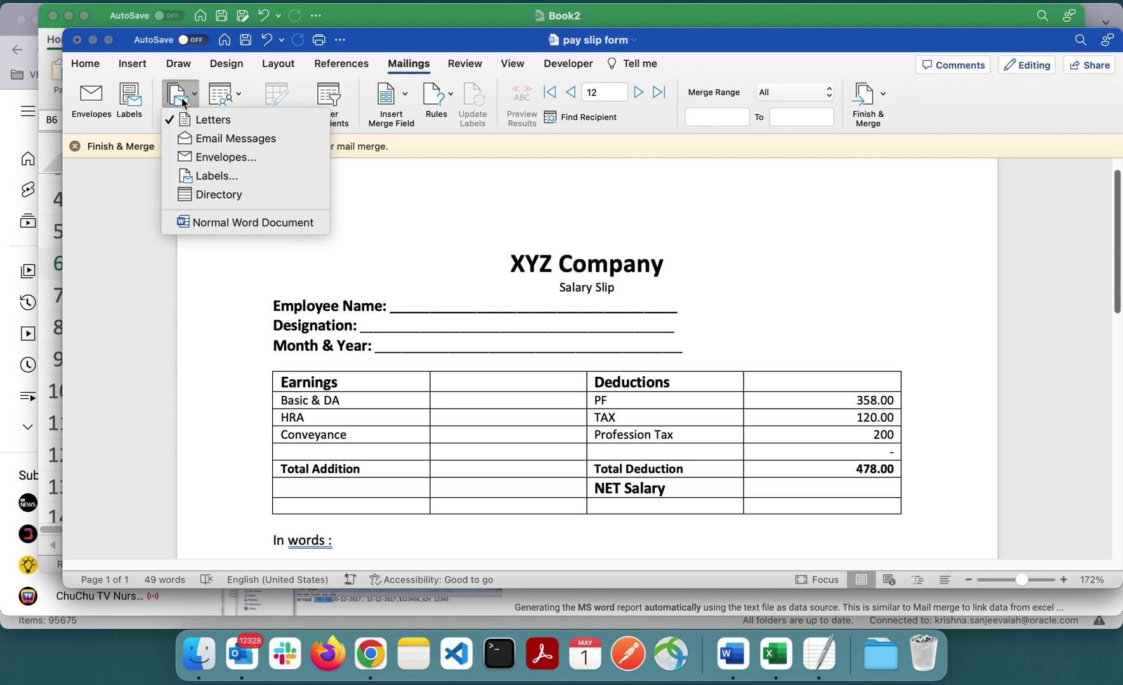
{"action": "left_click", "coordinate": [206, 124]}
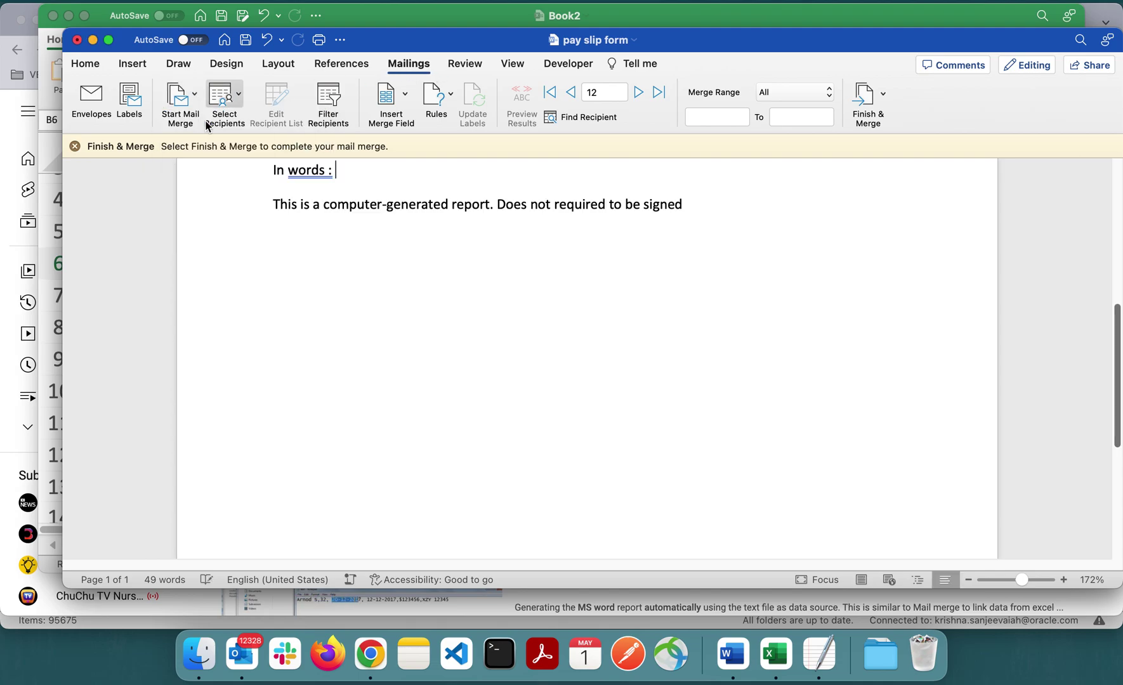
{"action": "left_click", "coordinate": [178, 94]}
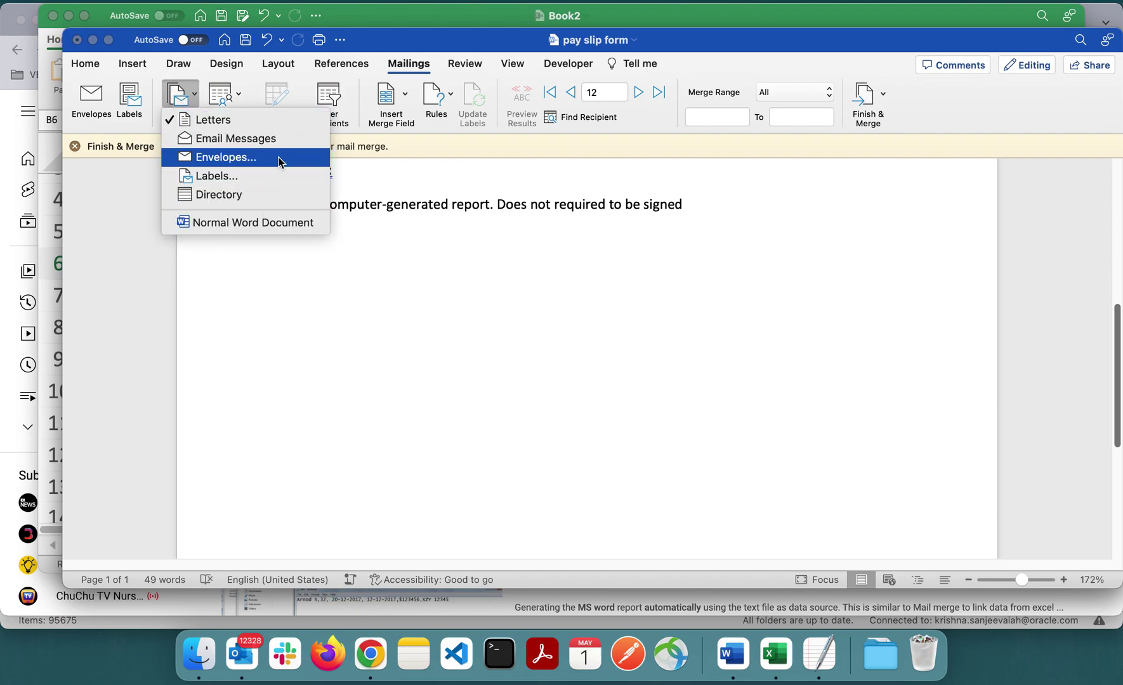
{"action": "left_click", "coordinate": [377, 379]}
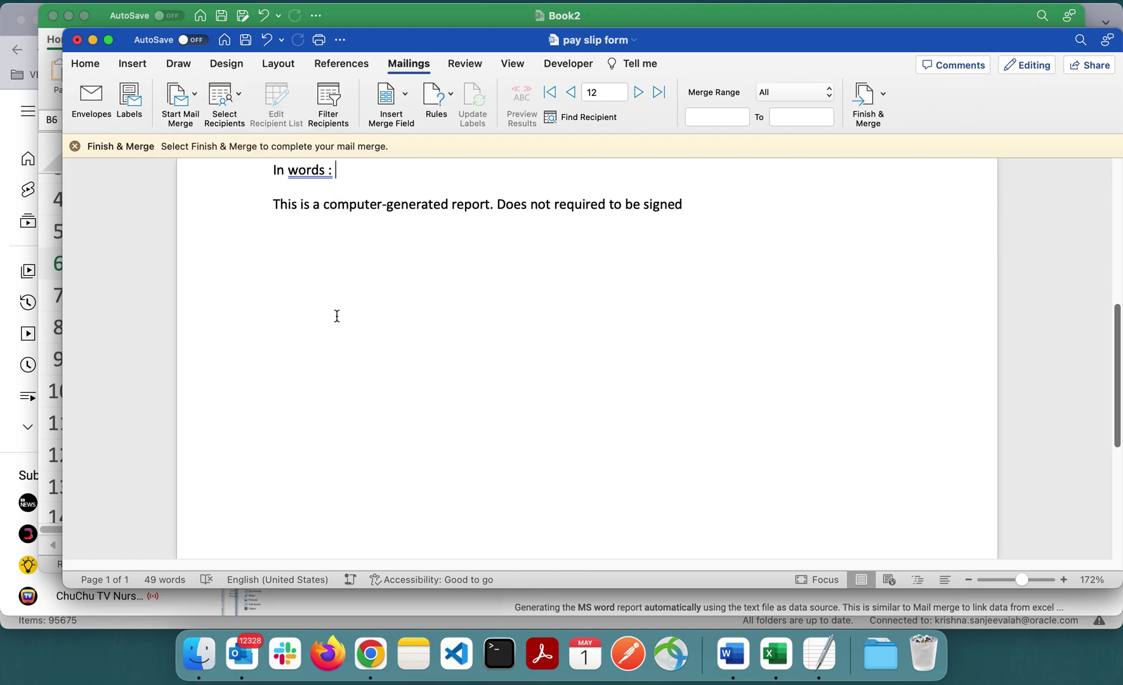
{"action": "left_click", "coordinate": [232, 102]}
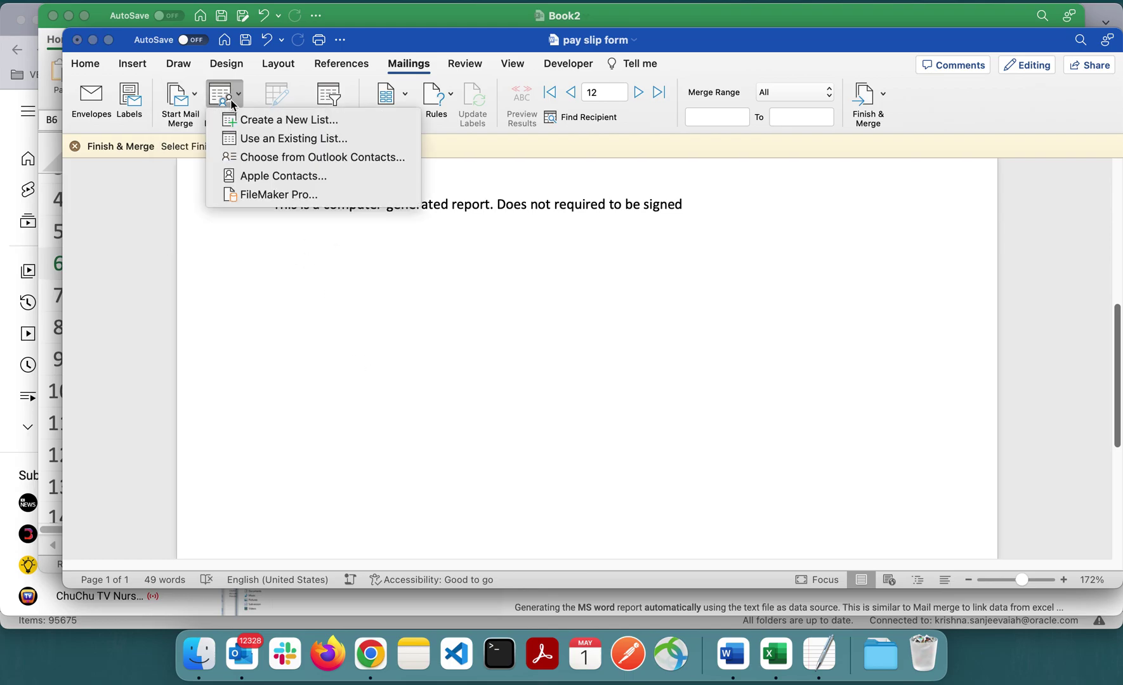
Choose Use an Existing List and browse the personal folders in Documents
{"action": "left_click", "coordinate": [307, 138]}
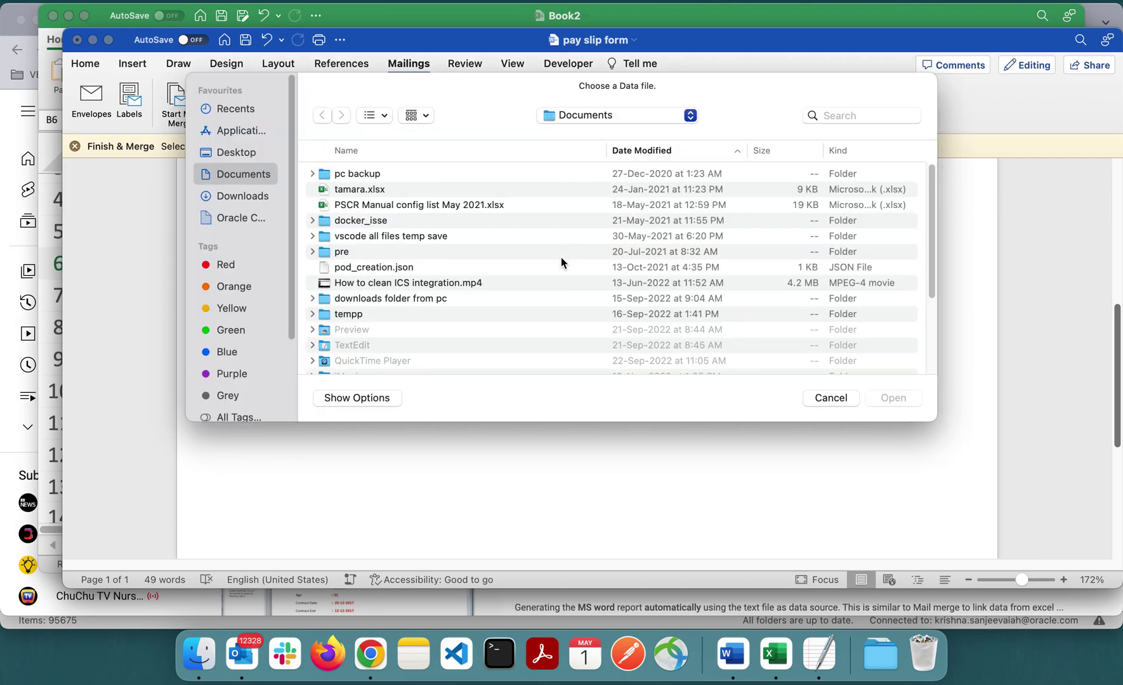
{"action": "scroll", "coordinate": [561, 262], "scroll_direction": "down", "scroll_amount": 6}
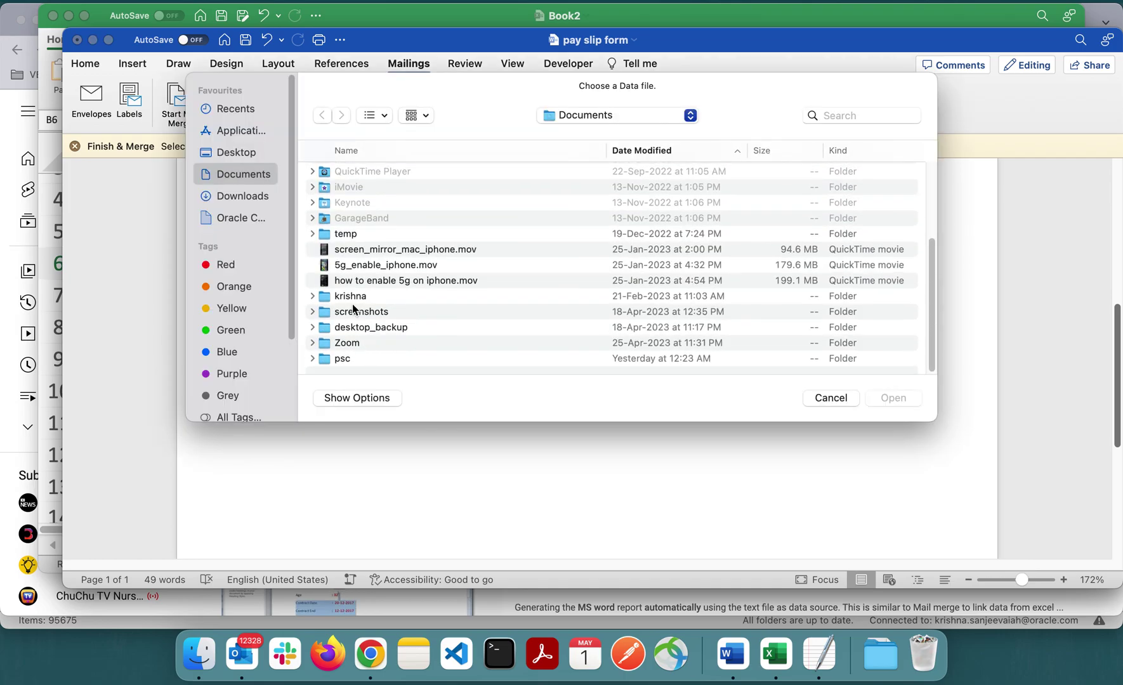
{"action": "left_click", "coordinate": [347, 296]}
{"action": "double_click", "coordinate": [347, 296]}
{"action": "scroll", "coordinate": [357, 280], "scroll_direction": "down", "scroll_amount": 10}
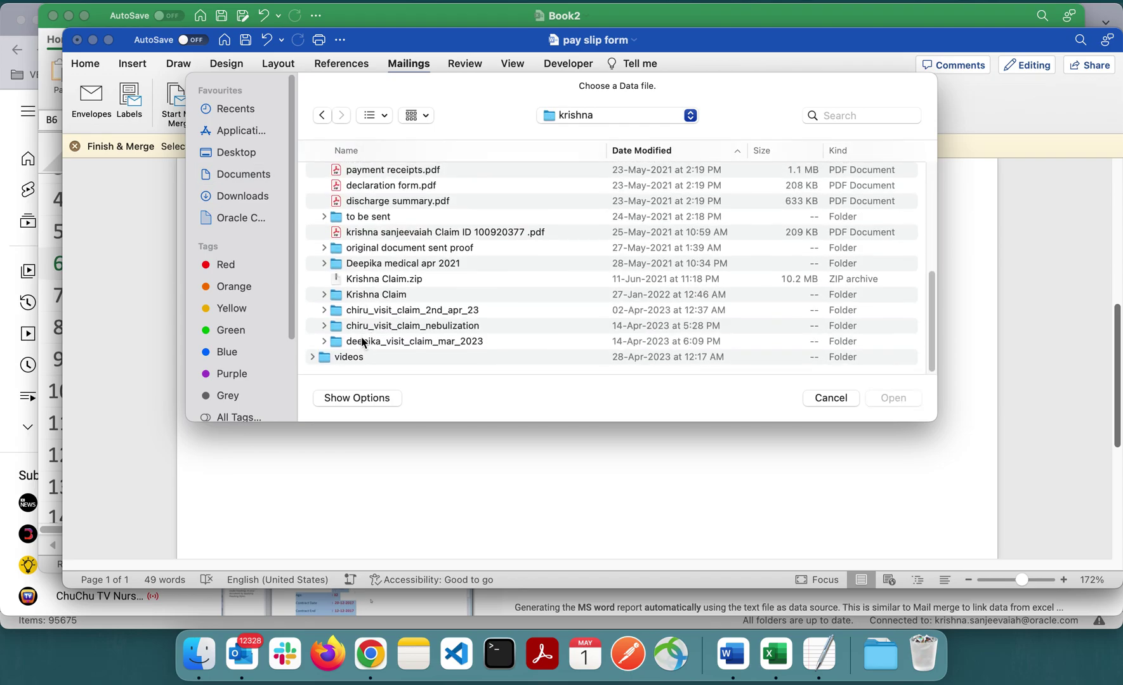
{"action": "double_click", "coordinate": [359, 347]}
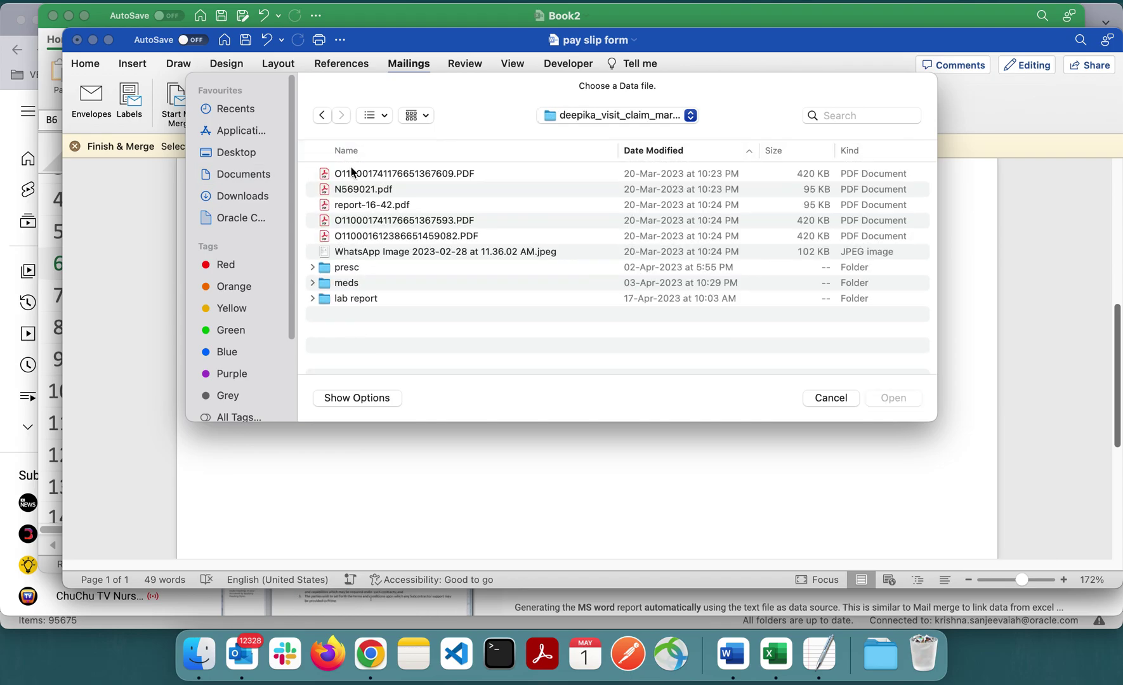
{"action": "key", "text": "super+bracketleft"}
Open Book2.xlsx from videos > Excel and word link as the data file
{"action": "scroll", "coordinate": [351, 326], "scroll_direction": "down", "scroll_amount": 10}
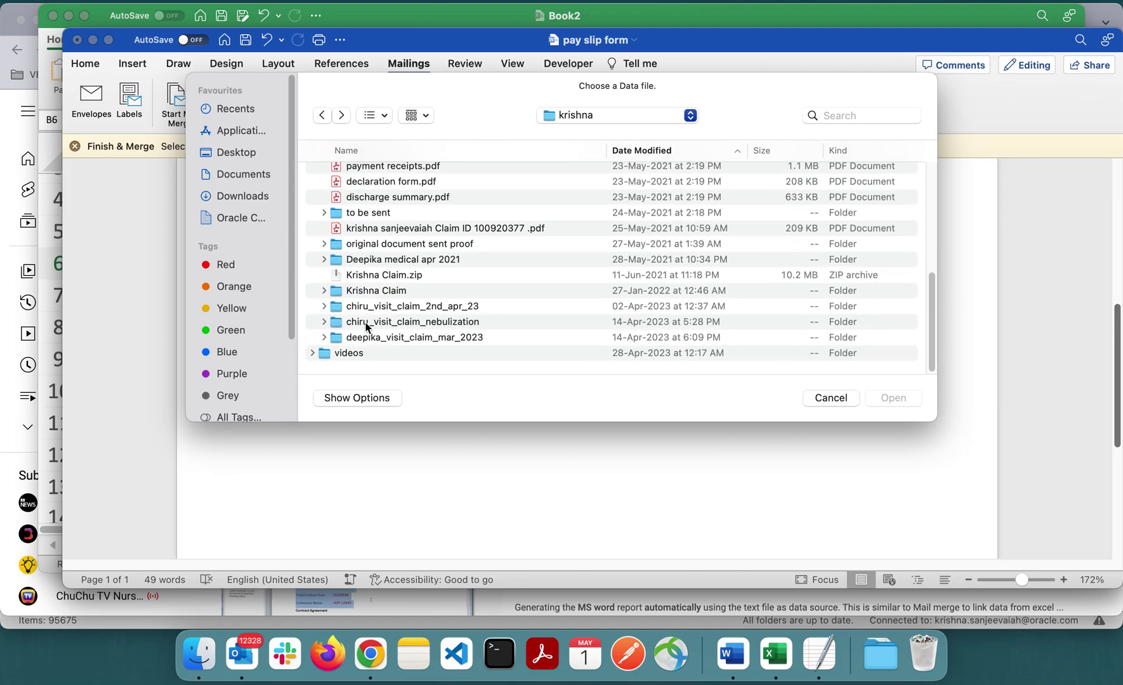
{"action": "double_click", "coordinate": [351, 360]}
{"action": "scroll", "coordinate": [371, 262], "scroll_direction": "down", "scroll_amount": 10}
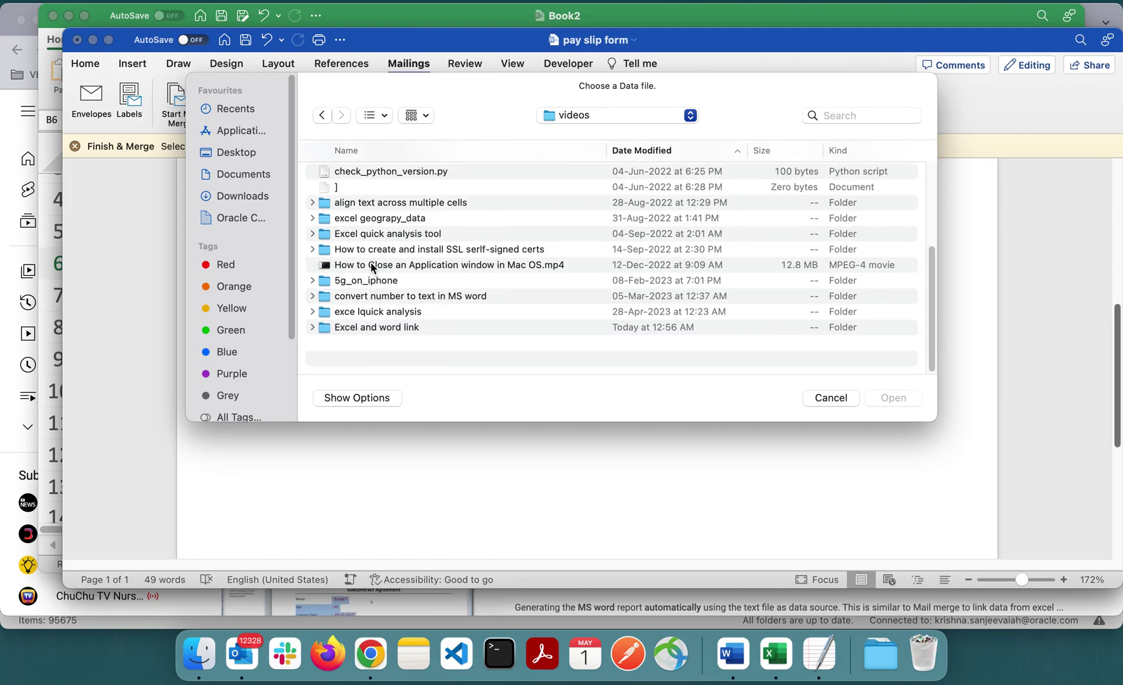
{"action": "double_click", "coordinate": [398, 359]}
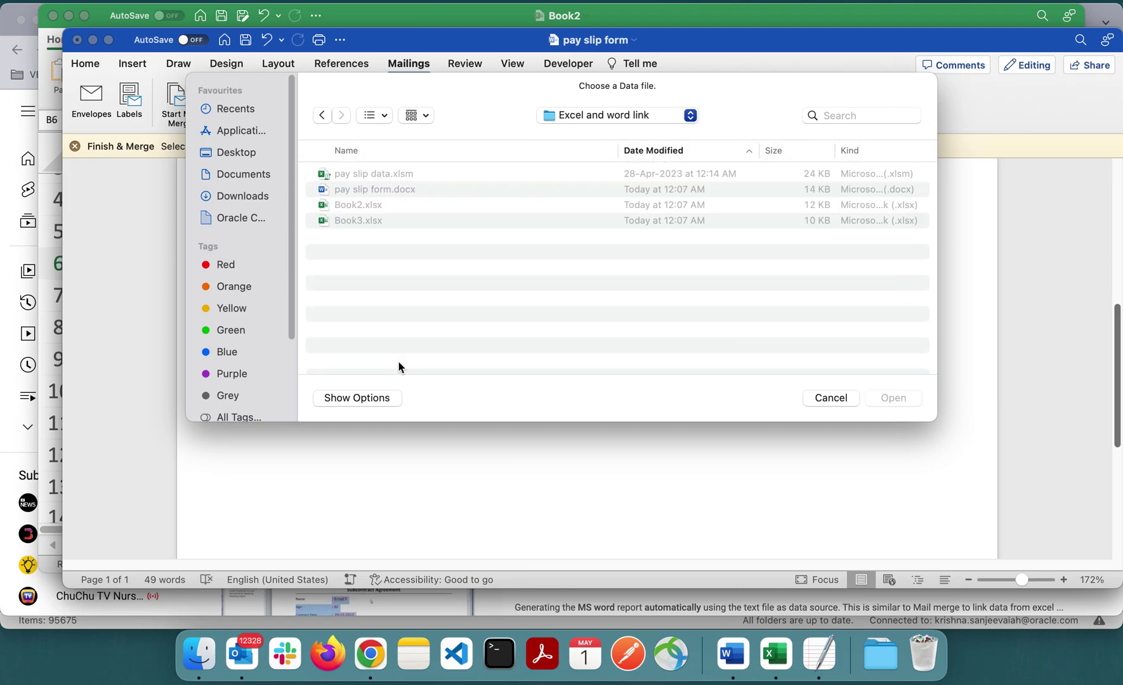
{"action": "left_click", "coordinate": [364, 209]}
{"action": "double_click", "coordinate": [365, 209]}
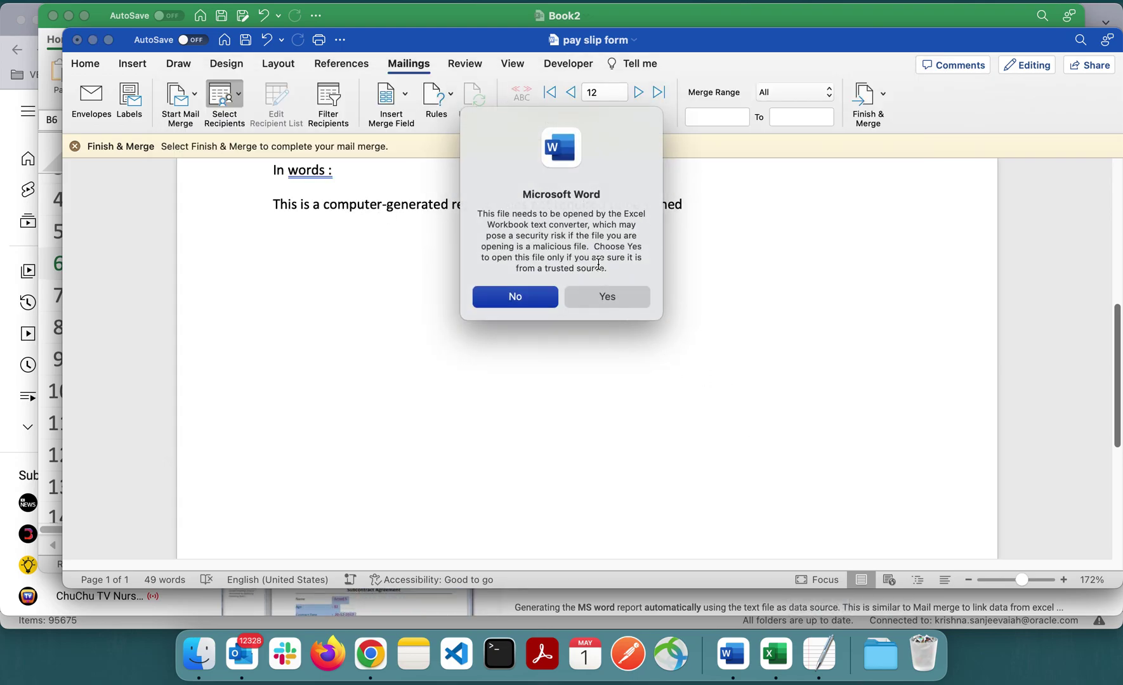
Allow the workbook to open and connect Sheet1, cell range A1:M13, as the recipient list
{"action": "left_click", "coordinate": [595, 296]}
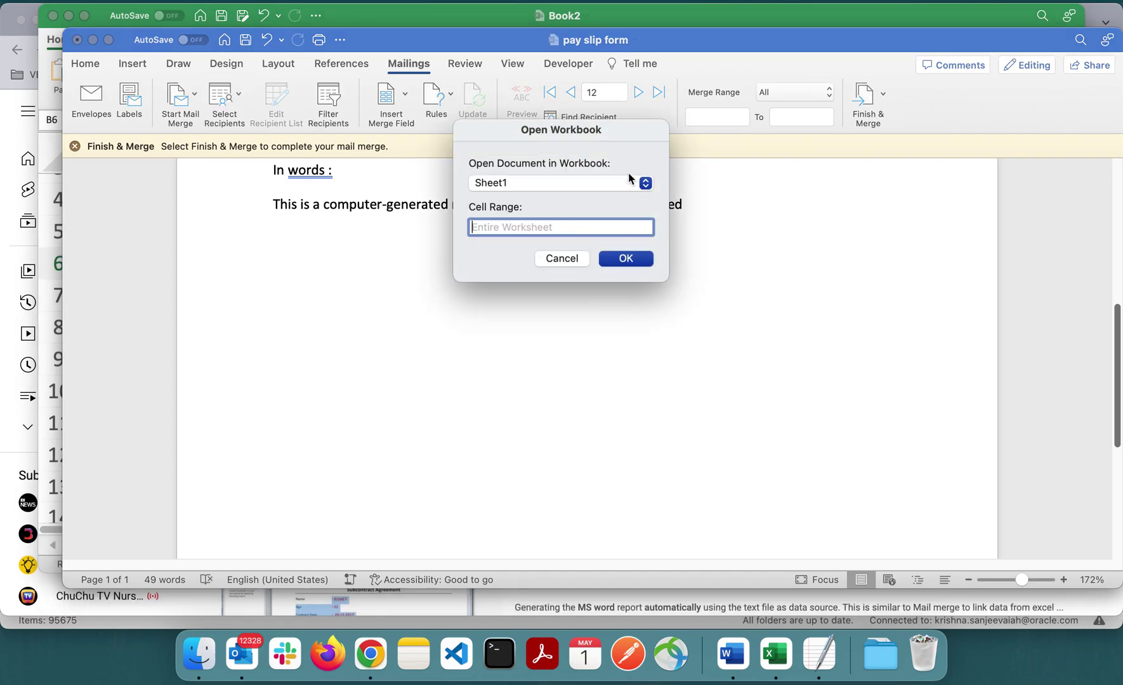
{"action": "left_click", "coordinate": [641, 182]}
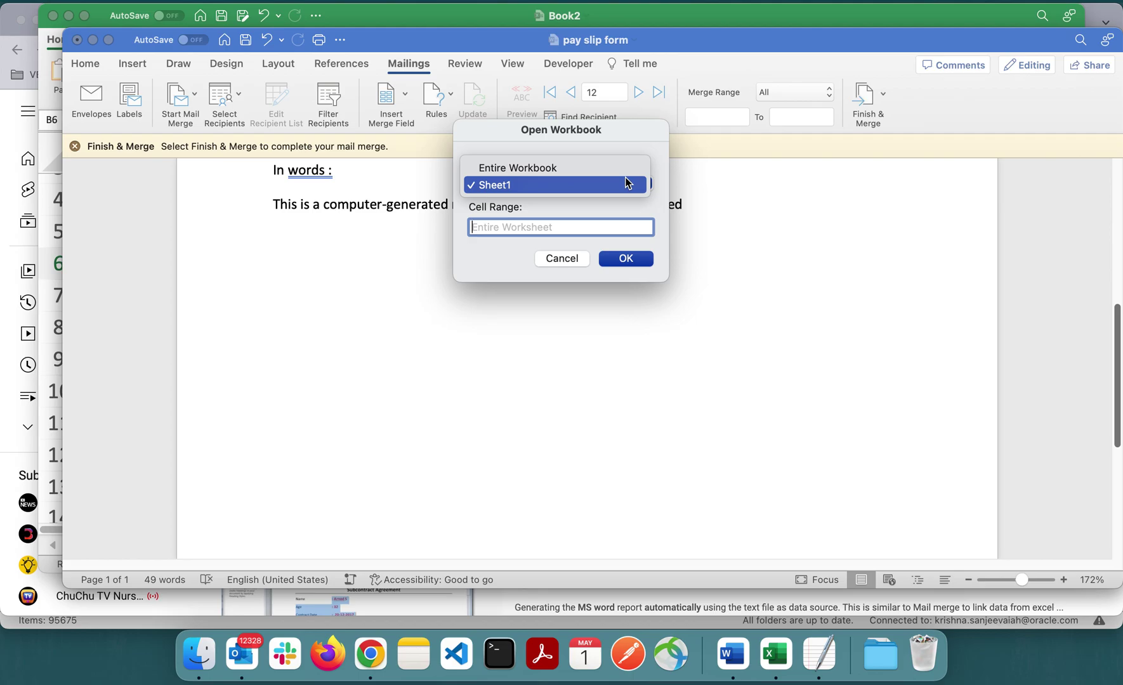
{"action": "left_click", "coordinate": [524, 186]}
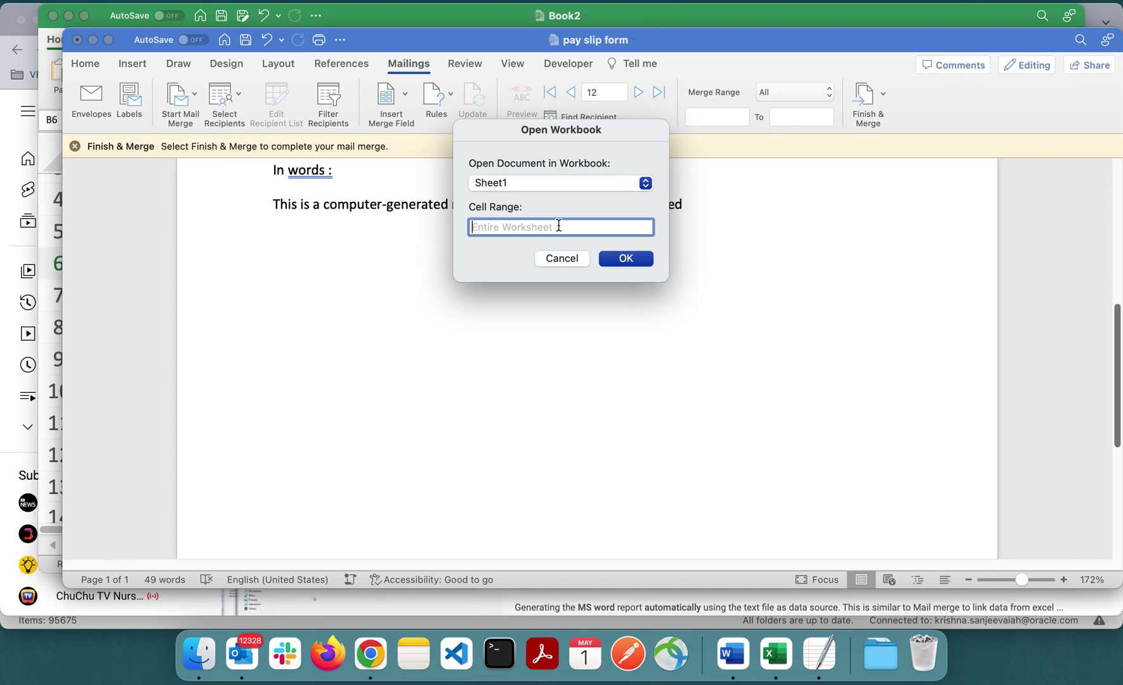
{"action": "type", "text": "A1:"}
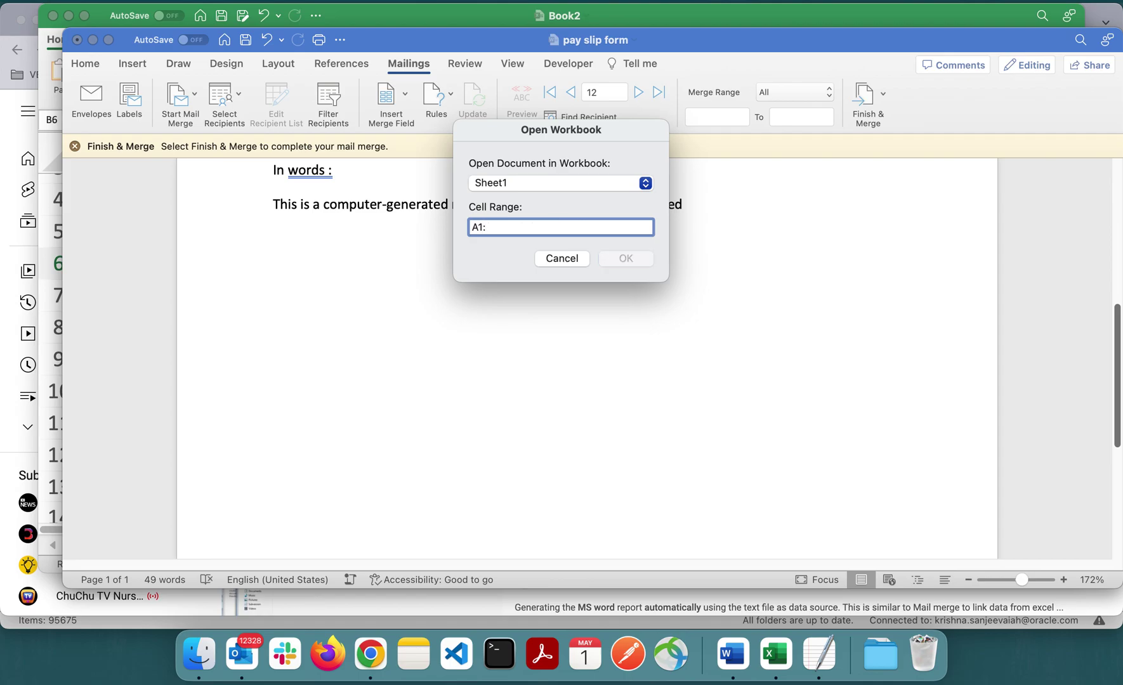
{"action": "type", "text": "M13"}
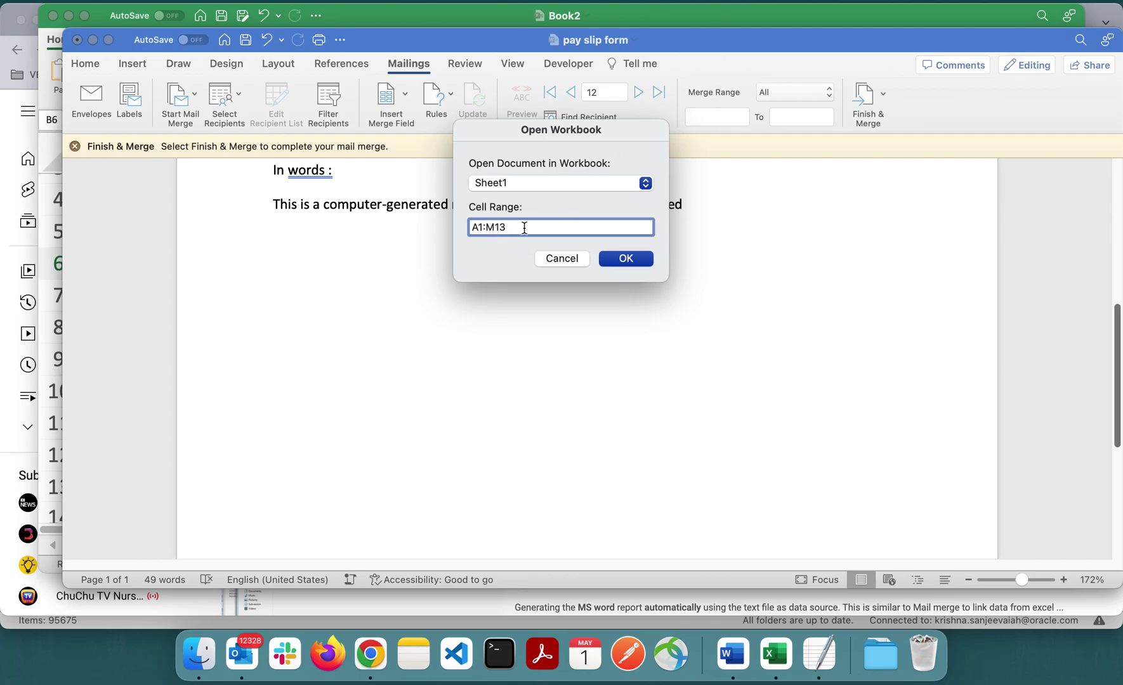
{"action": "left_click", "coordinate": [626, 258]}
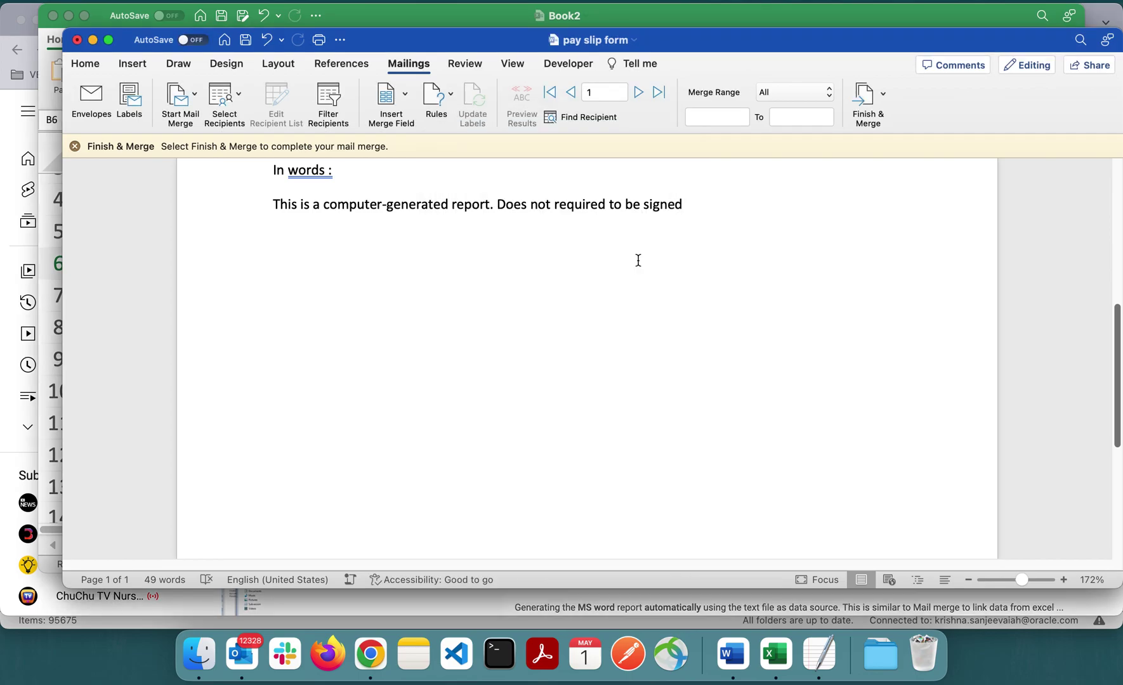
{"action": "scroll", "coordinate": [639, 260], "scroll_direction": "up", "scroll_amount": 10}
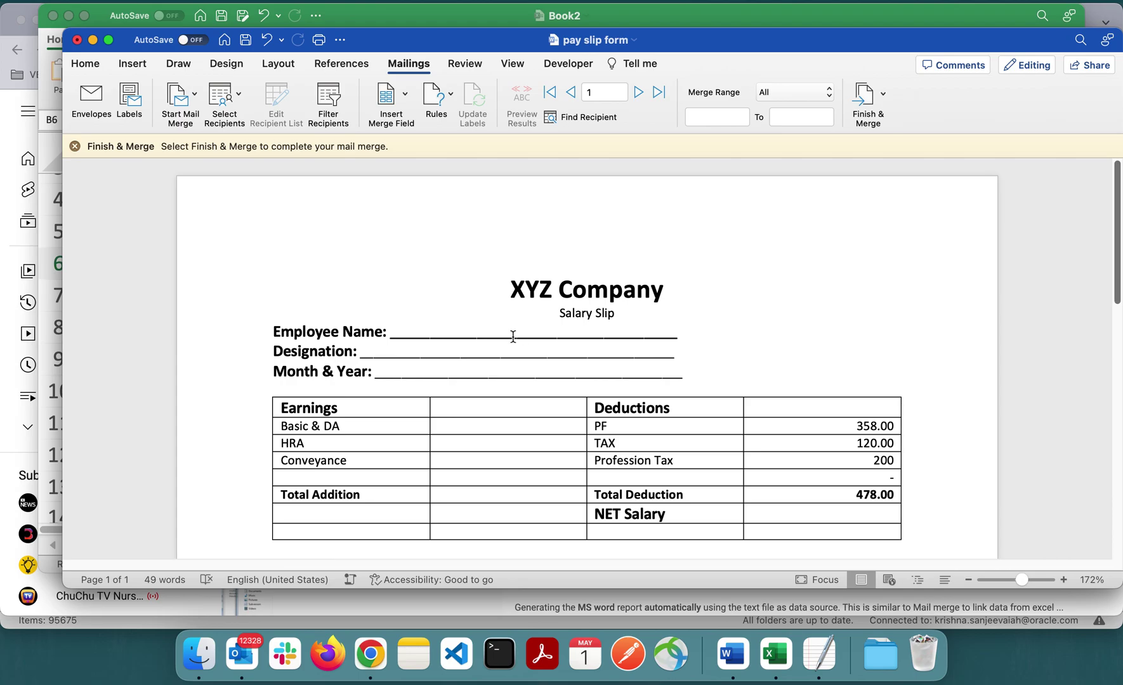
{"action": "left_click", "coordinate": [386, 95]}
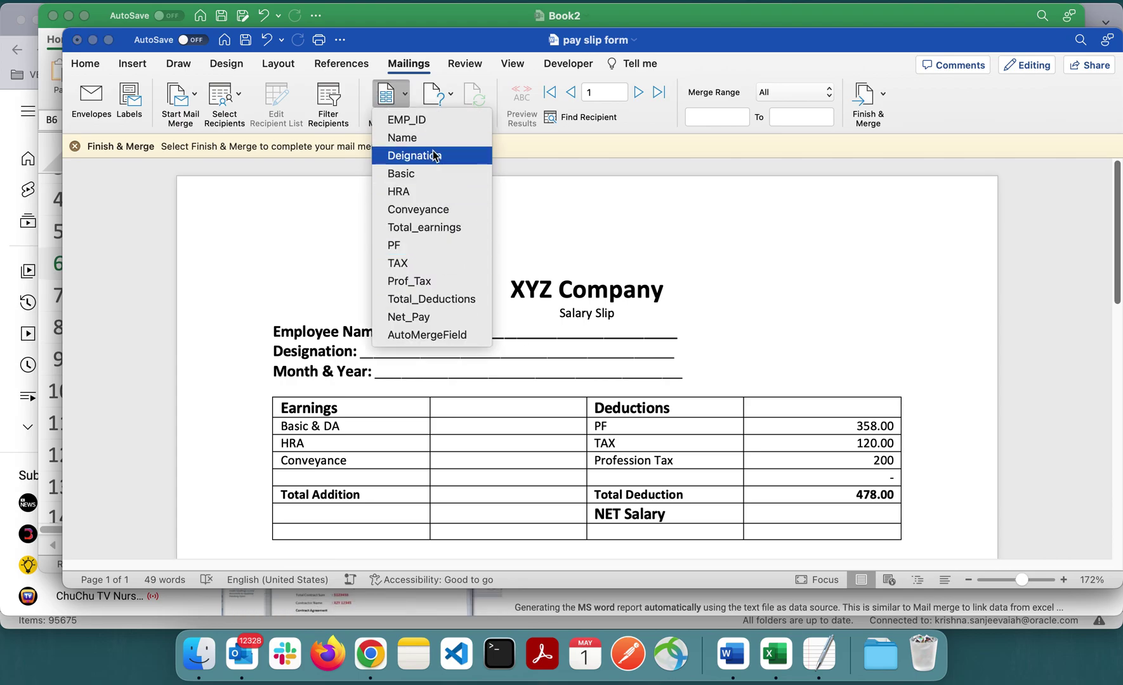
{"action": "left_click", "coordinate": [776, 653]}
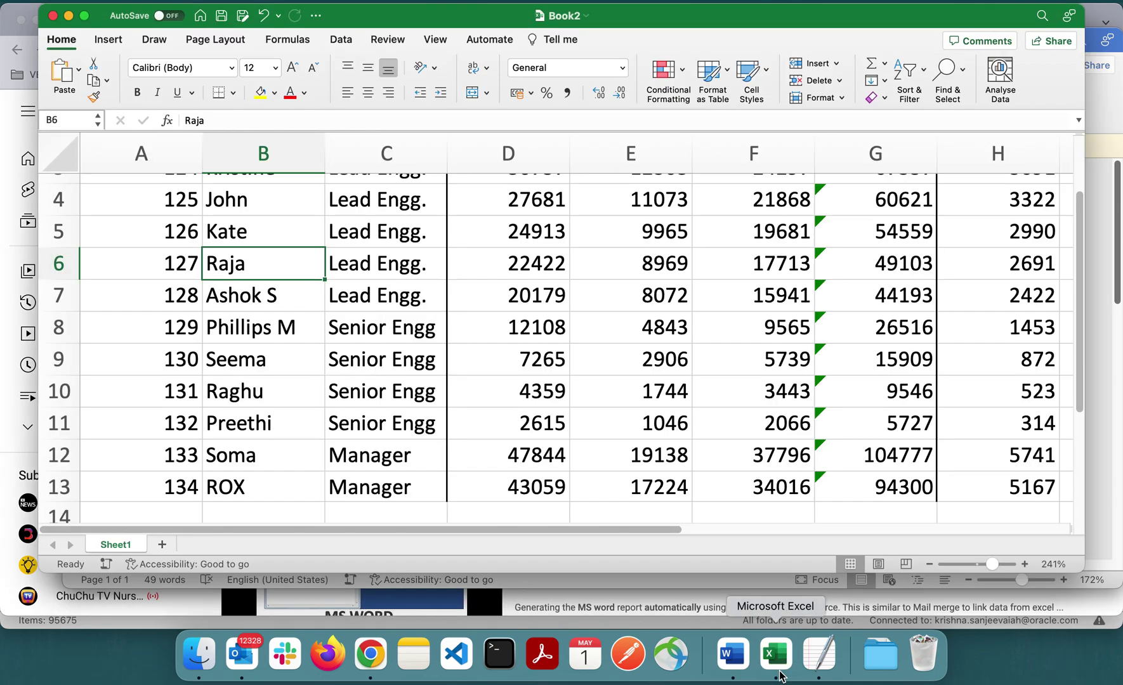
{"action": "scroll", "coordinate": [243, 219], "scroll_direction": "up", "scroll_amount": 3}
{"action": "scroll", "coordinate": [243, 218], "scroll_direction": "down", "scroll_amount": 2}
{"action": "left_click_drag", "start_coordinate": [176, 192], "coordinate": [627, 193]}
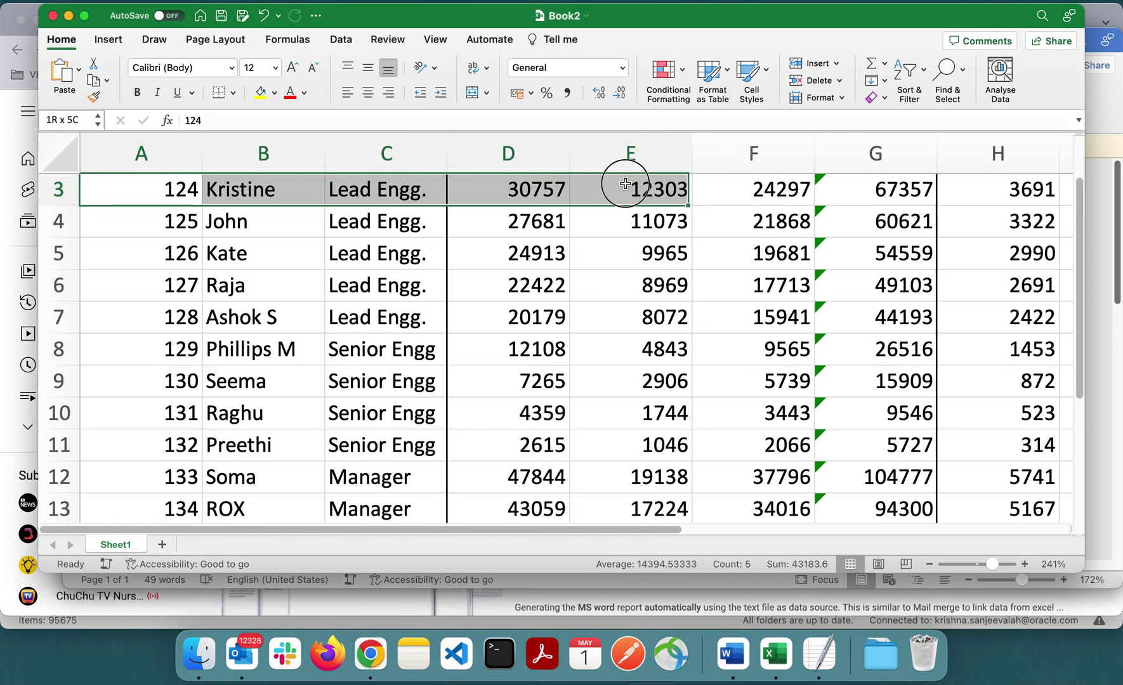
{"action": "left_click", "coordinate": [699, 323]}
{"action": "scroll", "coordinate": [699, 323], "scroll_direction": "up", "scroll_amount": 2}
{"action": "double_click", "coordinate": [508, 189]}
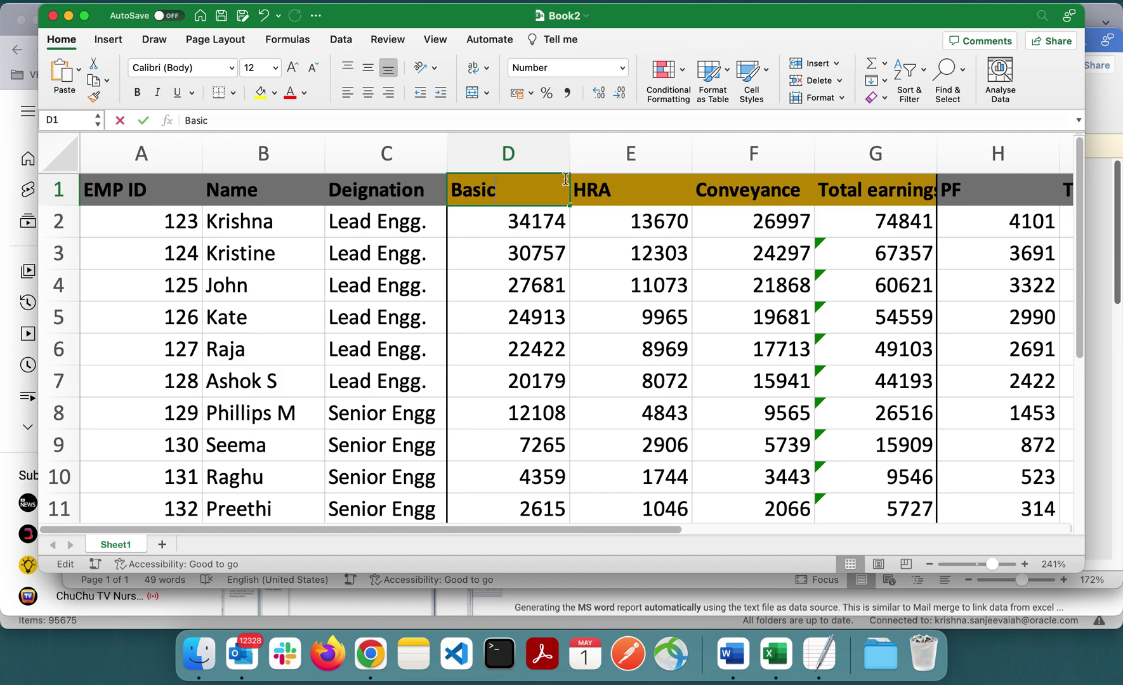
{"action": "left_click", "coordinate": [730, 660]}
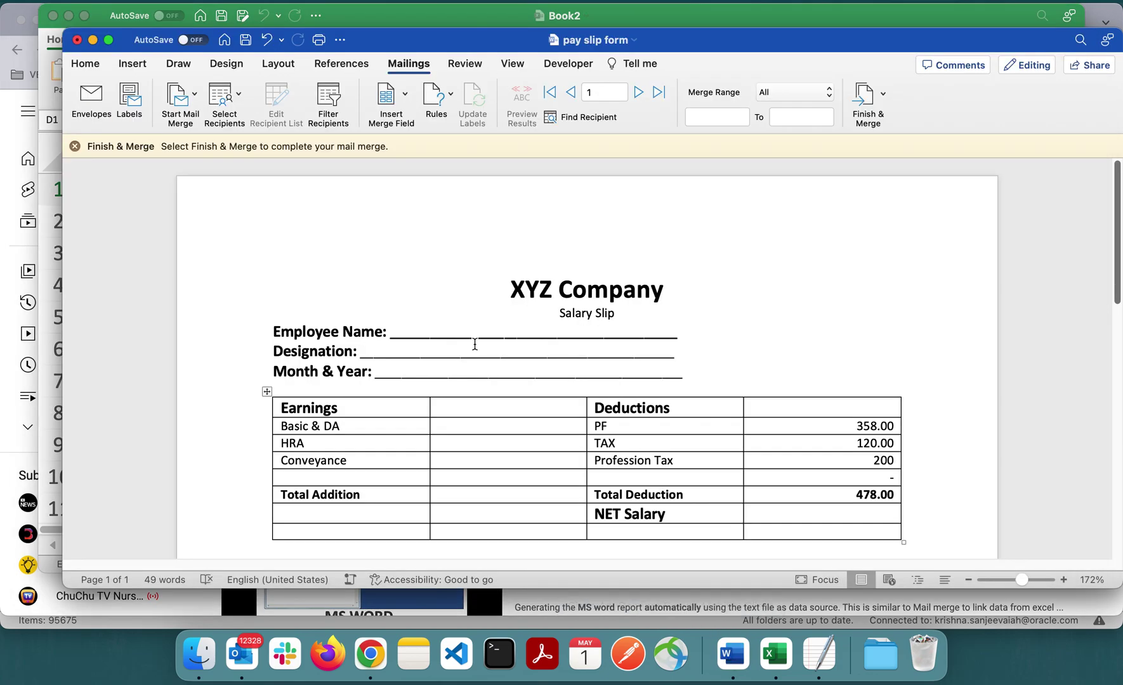
Insert the Name and Deignation merge fields on the Employee Name and Designation lines
{"action": "left_click", "coordinate": [390, 101]}
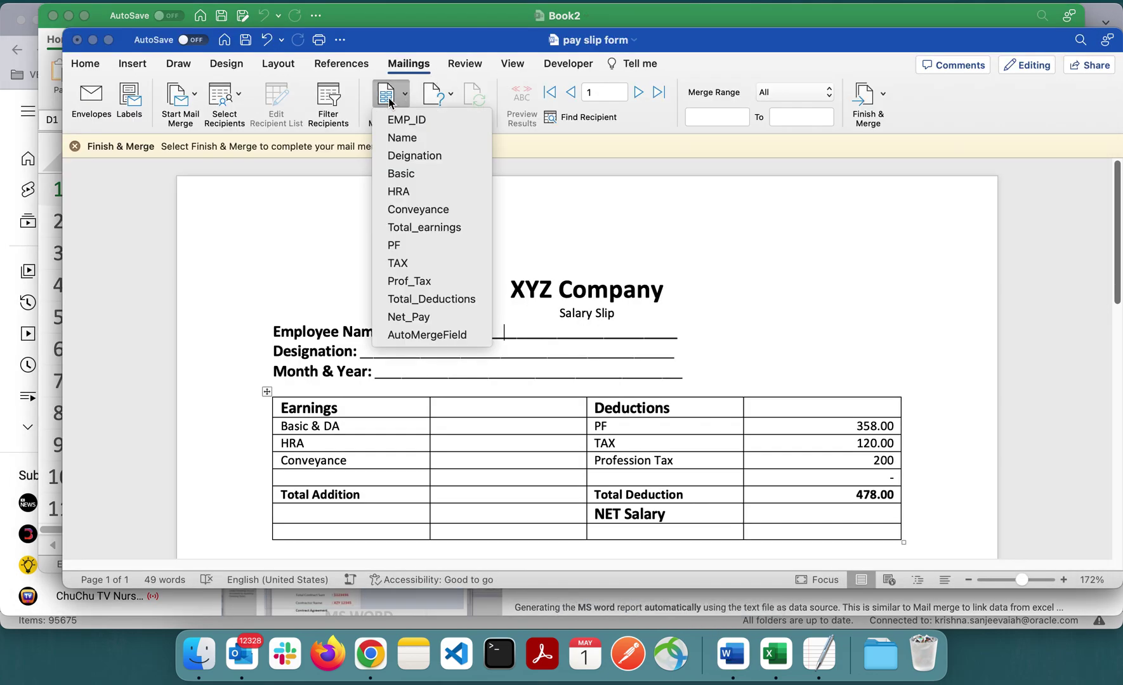
{"action": "left_click", "coordinate": [442, 136]}
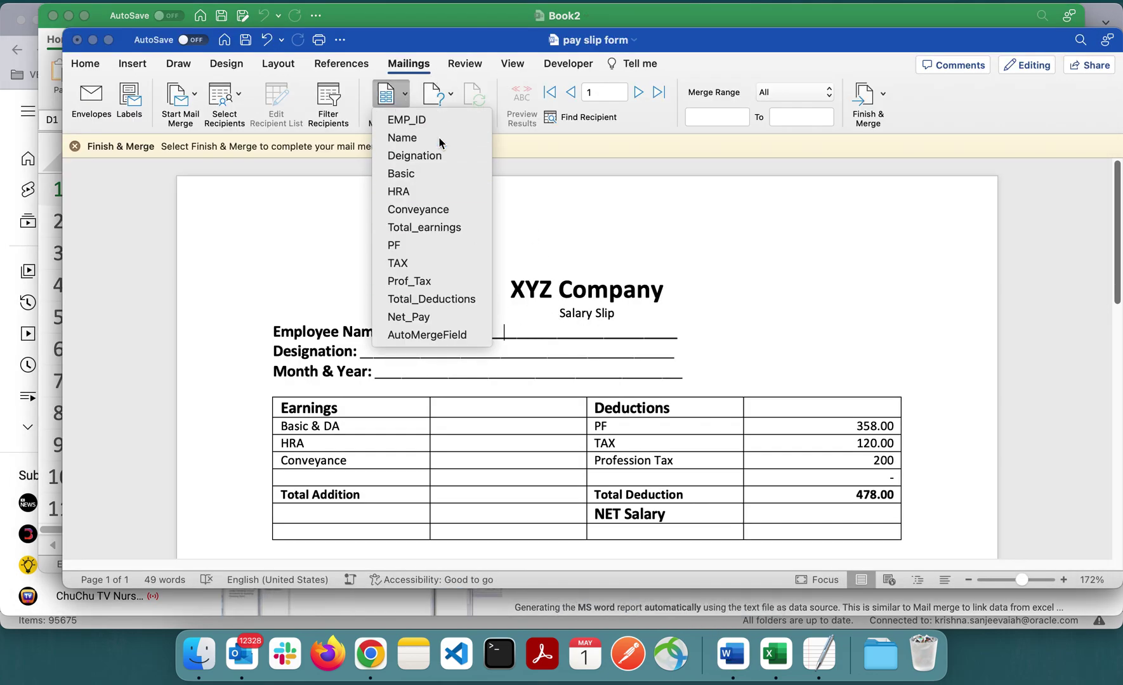
{"action": "left_click", "coordinate": [509, 359]}
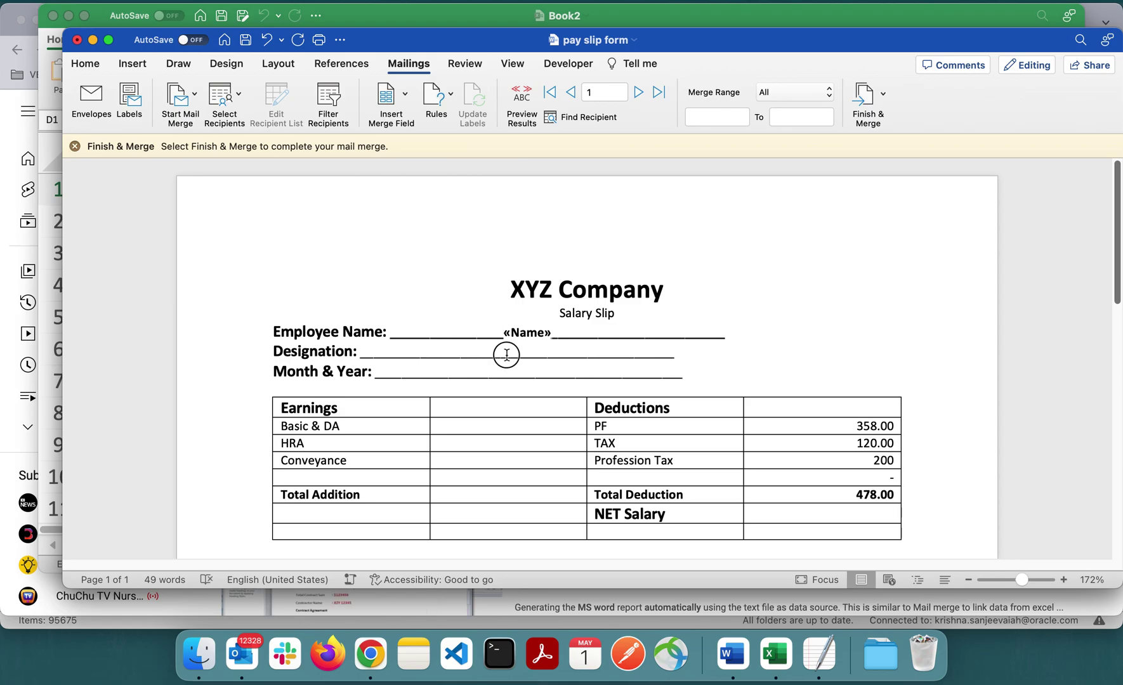
{"action": "left_click", "coordinate": [390, 95]}
{"action": "left_click", "coordinate": [416, 156]}
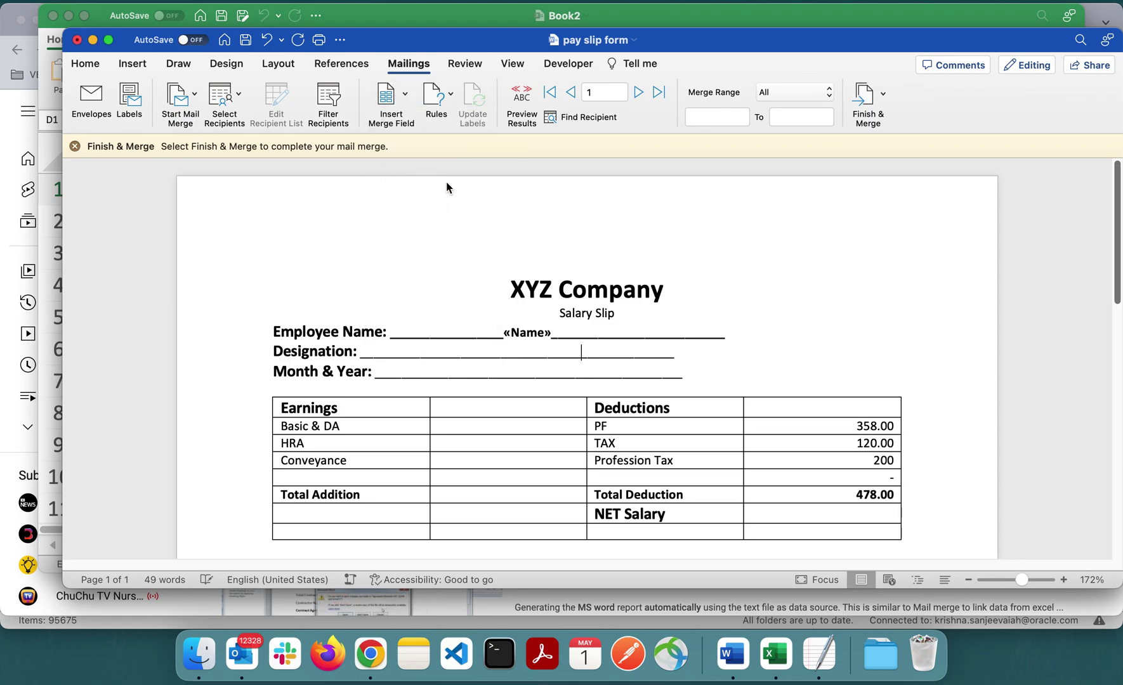
{"action": "left_click", "coordinate": [524, 375]}
{"action": "left_click", "coordinate": [514, 376]}
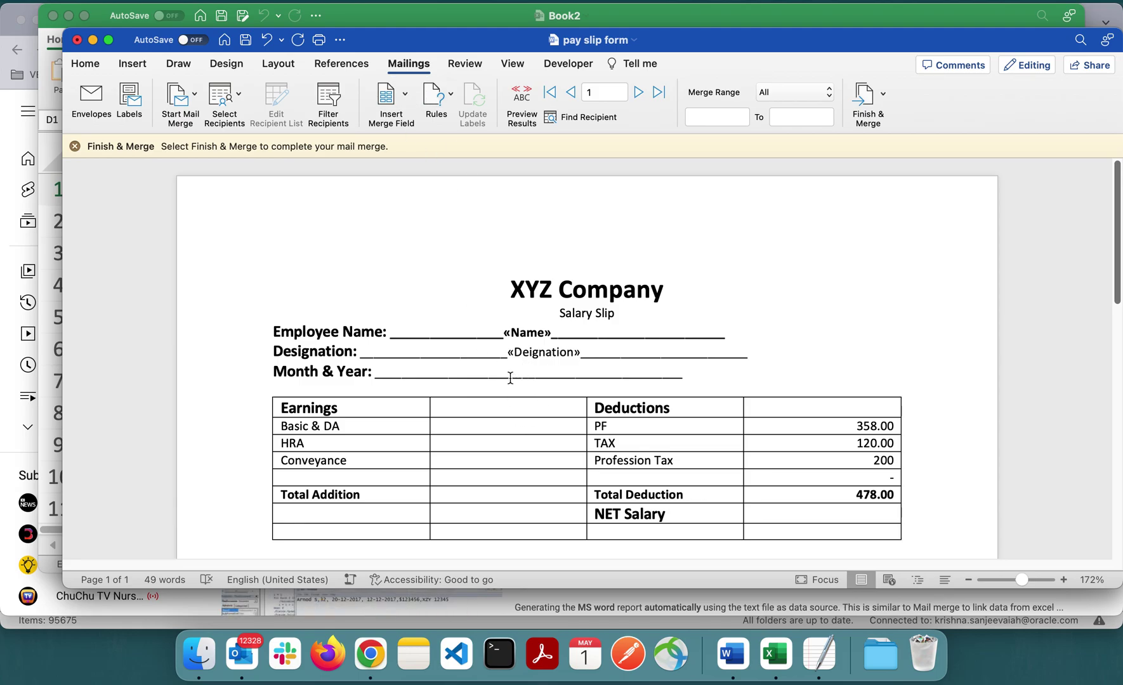
{"action": "left_click", "coordinate": [390, 95]}
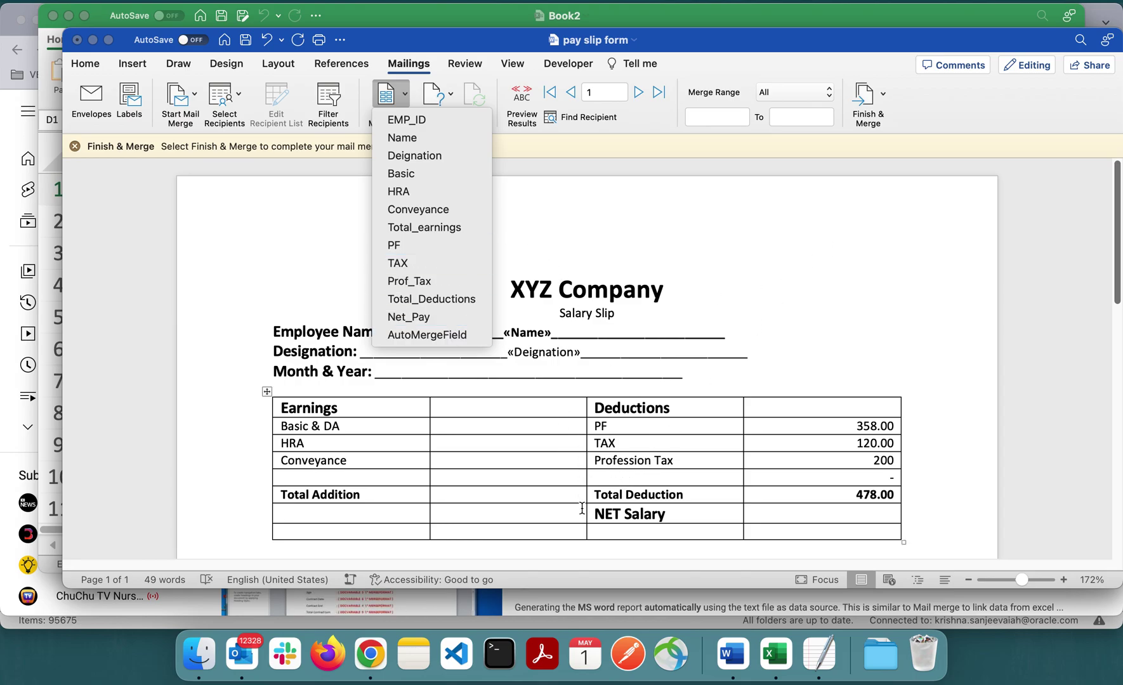
Insert Total_earnings into the Total Addition cell and Net_Pay into the NET Salary cell
{"action": "left_click", "coordinate": [486, 498]}
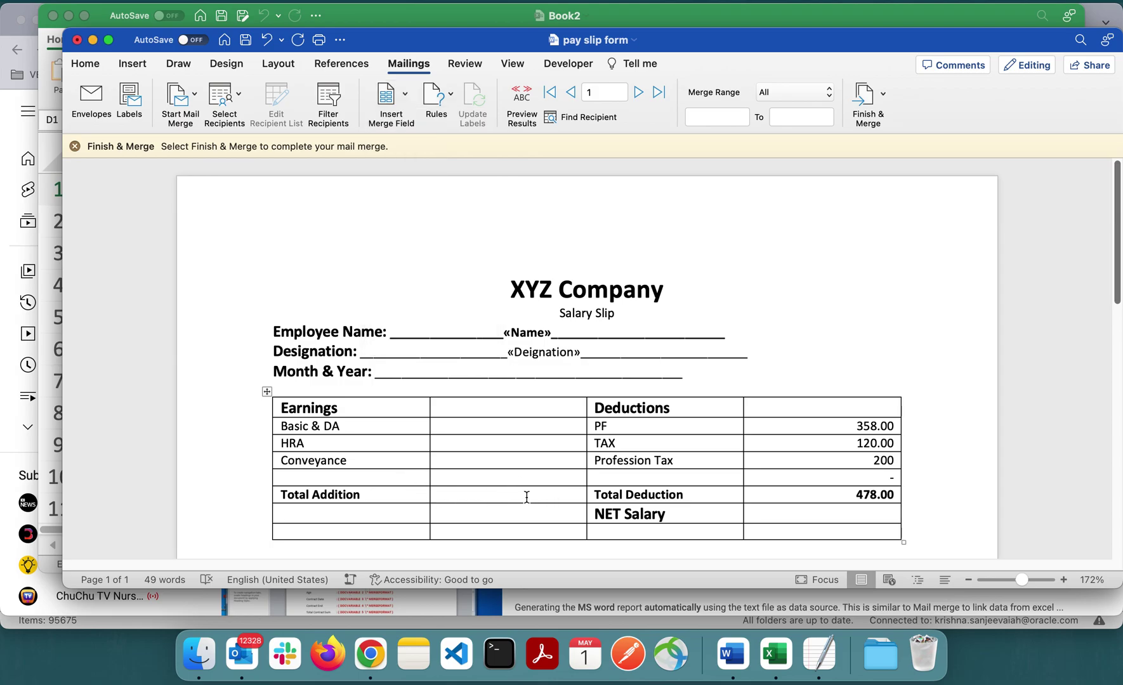
{"action": "left_click", "coordinate": [555, 501]}
{"action": "left_click", "coordinate": [389, 95]}
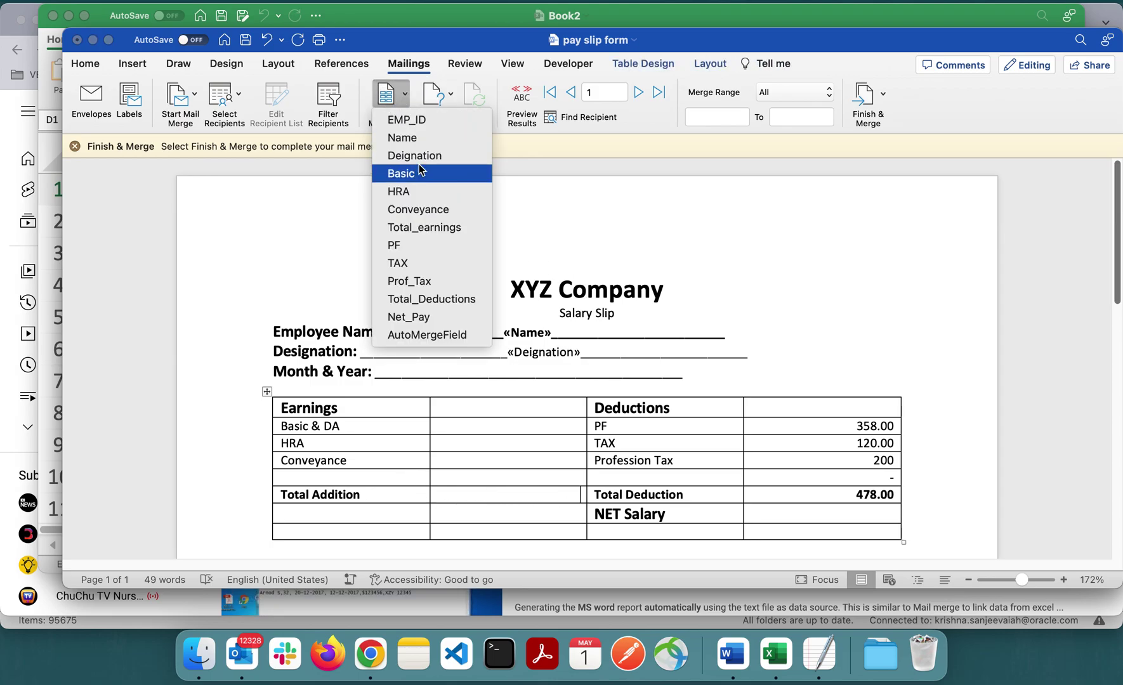
{"action": "left_click", "coordinate": [441, 228]}
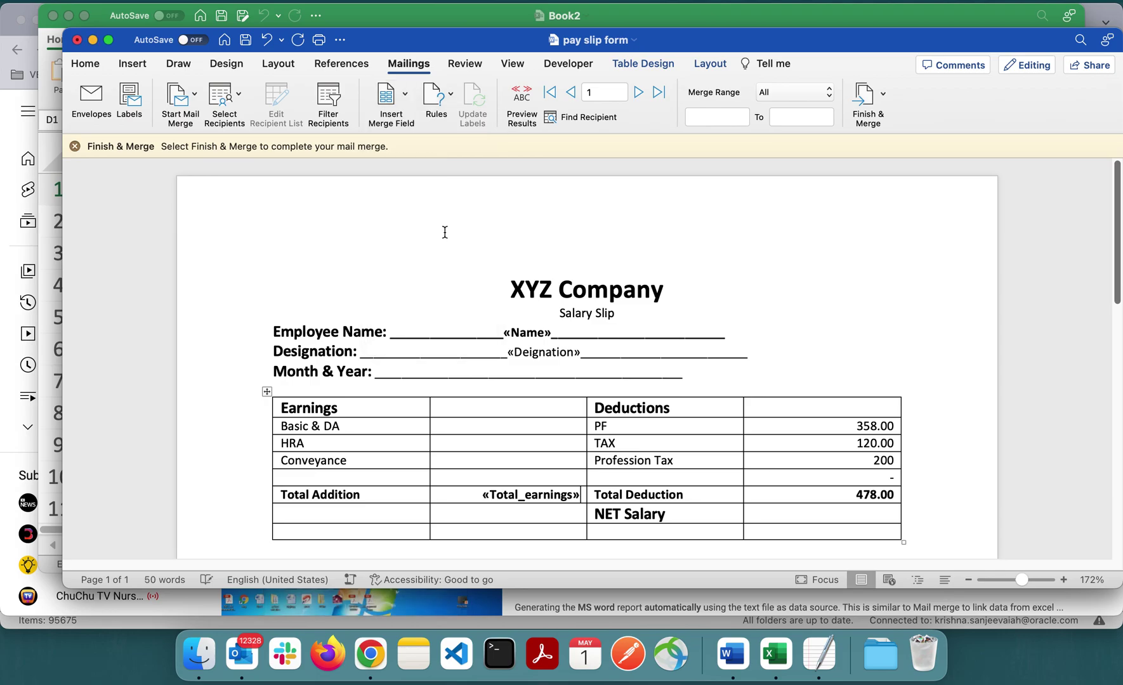
{"action": "left_click", "coordinate": [864, 505]}
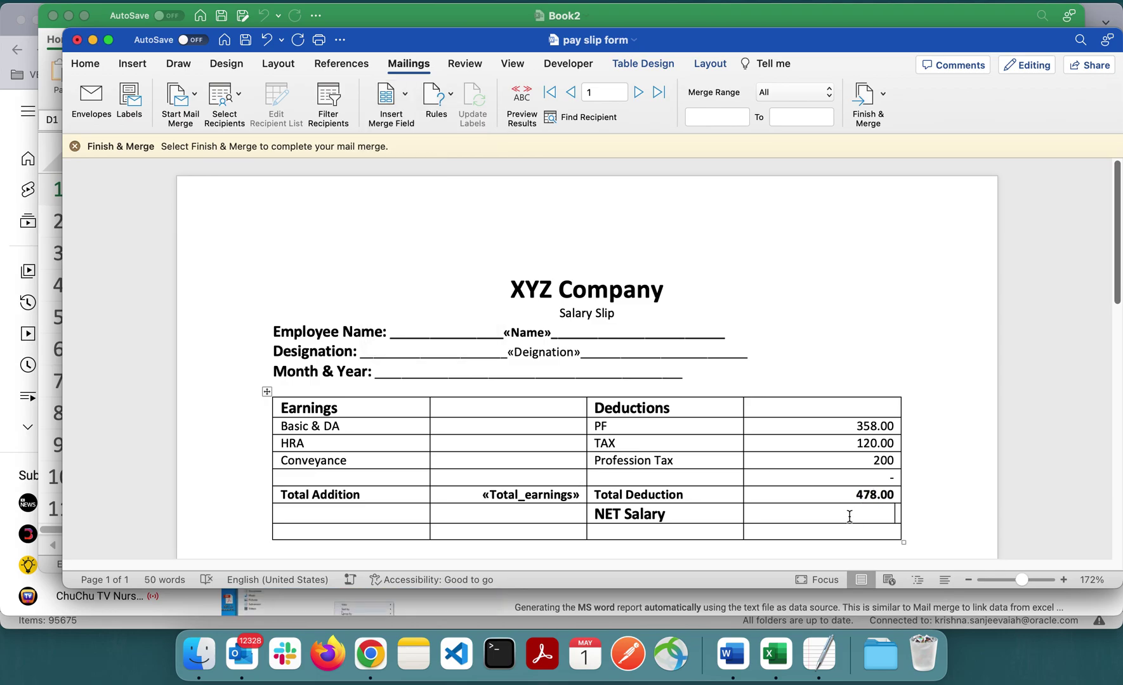
{"action": "left_click", "coordinate": [387, 97]}
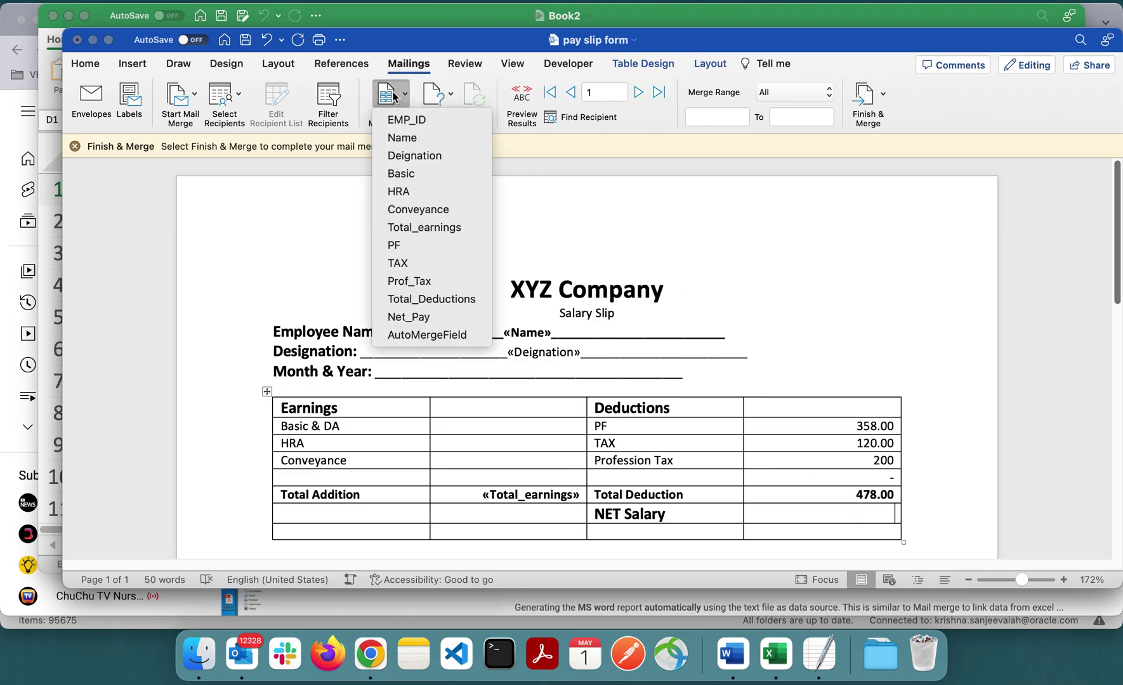
{"action": "left_click", "coordinate": [423, 320]}
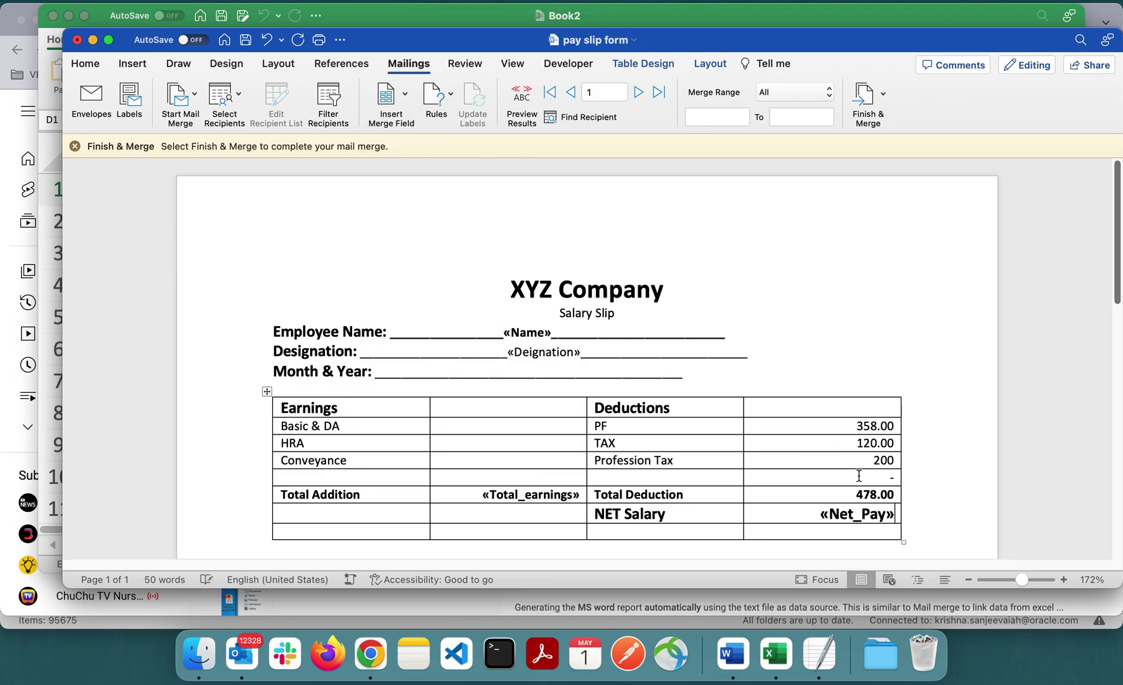
Replace the 478.00 placeholder in Total Deduction with the Total_Deductions merge field
{"action": "triple_click", "coordinate": [887, 495]}
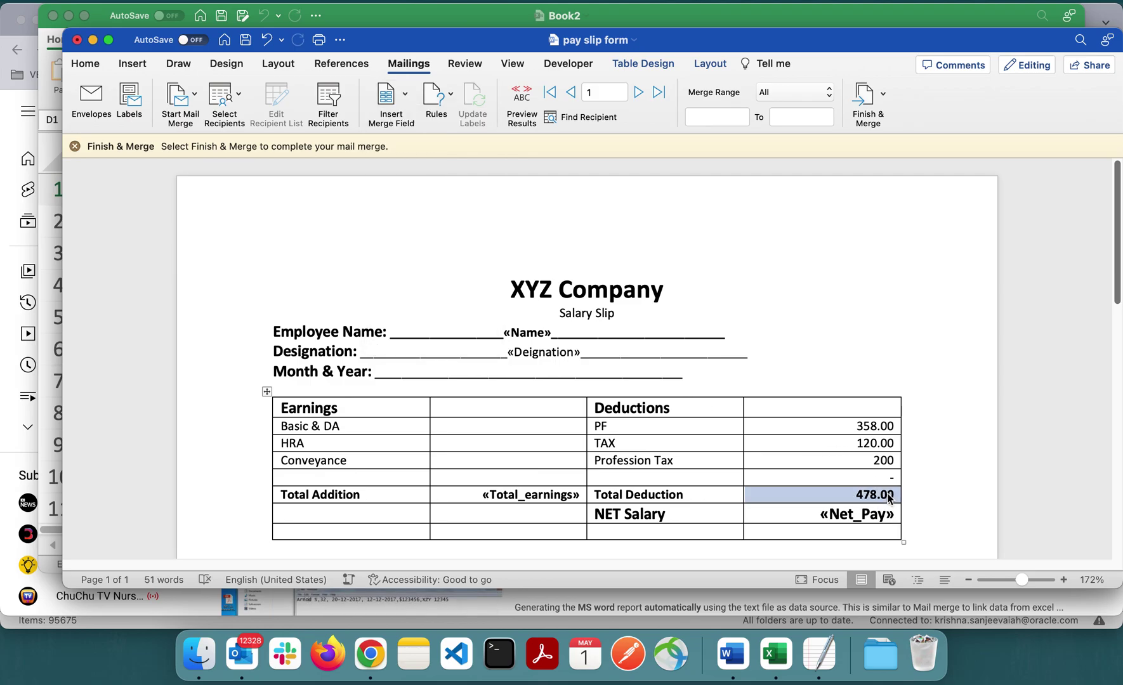
{"action": "key", "text": "BackSpace"}
{"action": "key", "text": "Escape"}
{"action": "key", "text": "Left"}
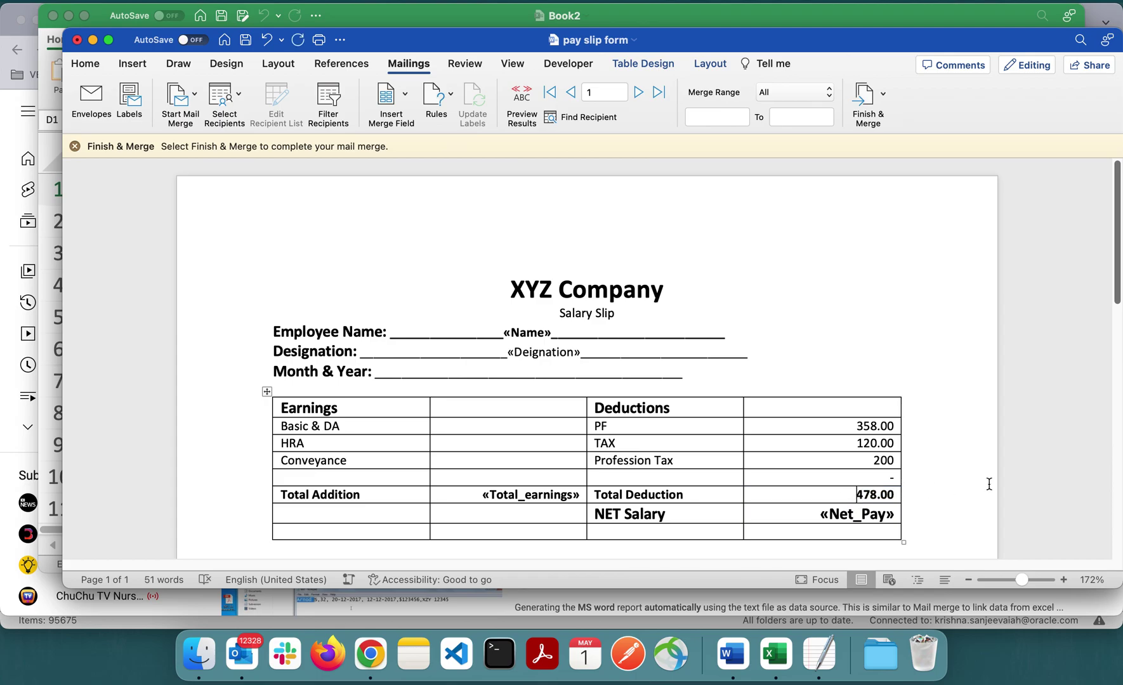
{"action": "key", "text": "shift+Right"}
{"action": "key", "text": "shift+Right"}
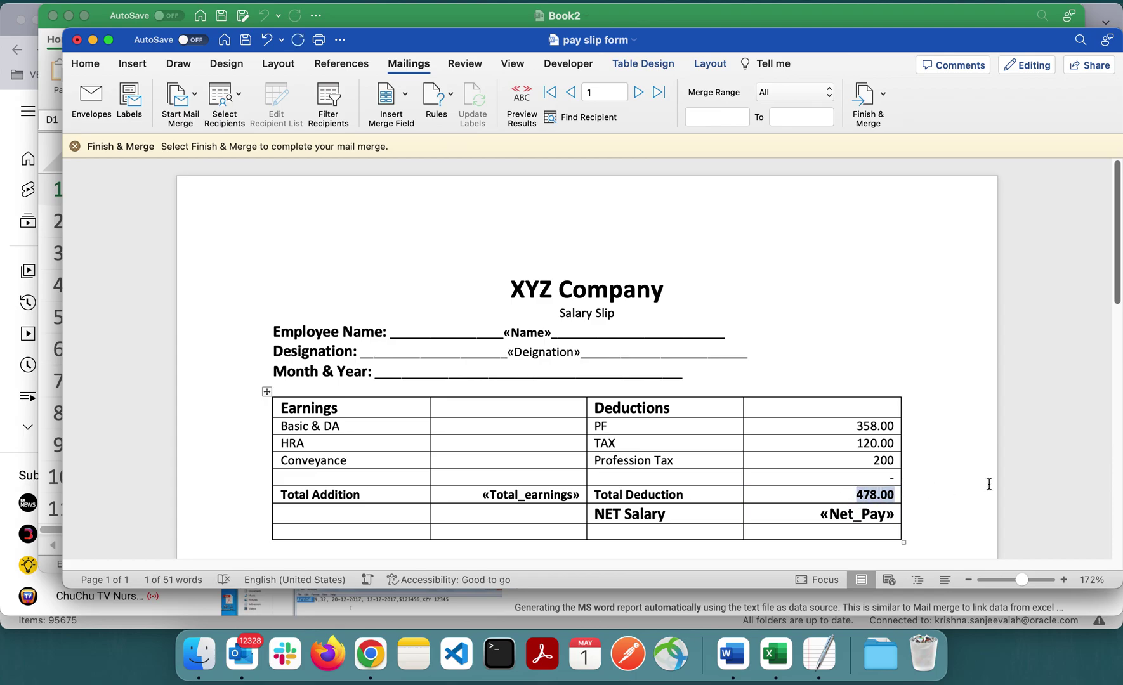
{"action": "key", "text": "BackSpace"}
{"action": "left_click", "coordinate": [387, 95]}
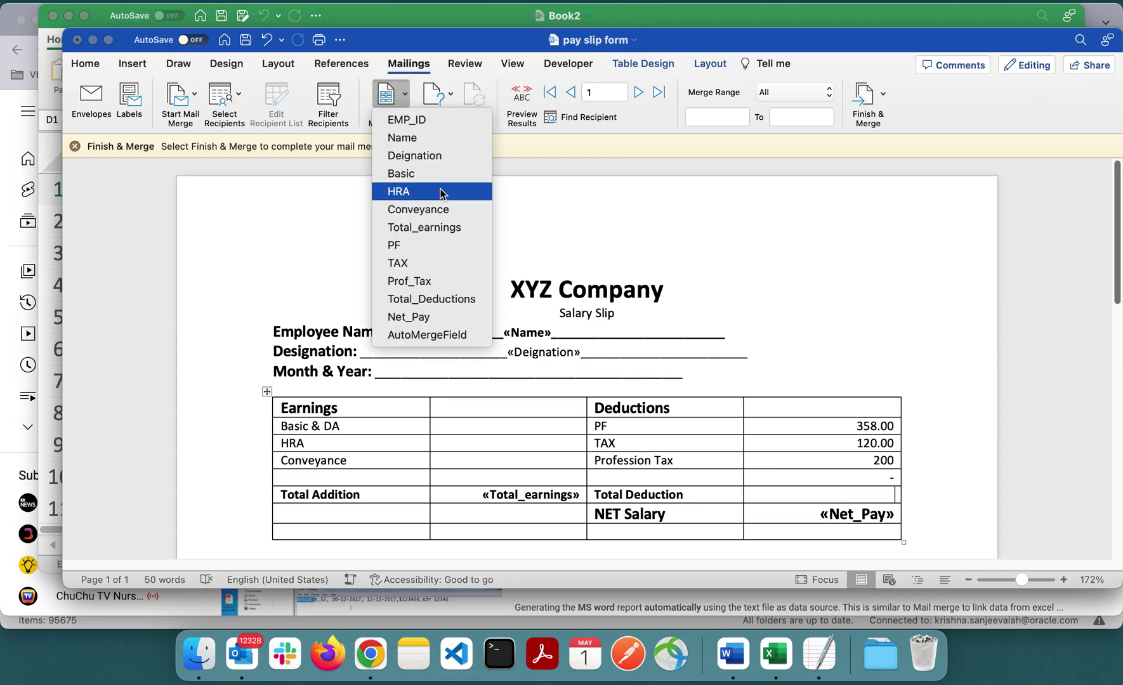
{"action": "left_click", "coordinate": [450, 300]}
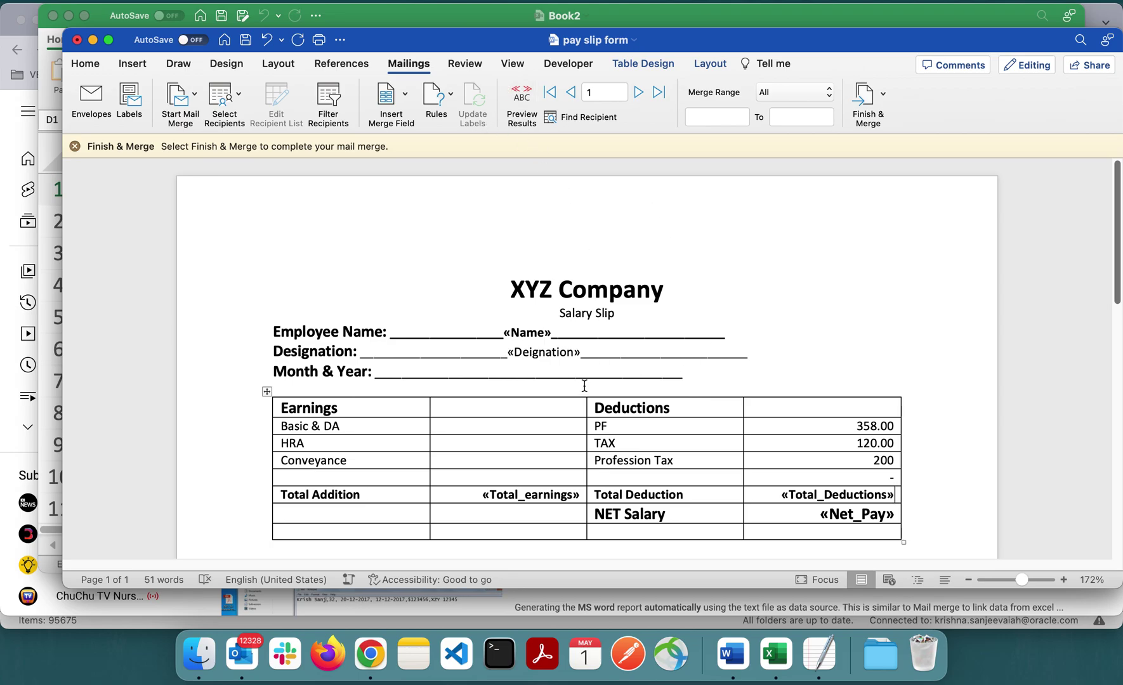
{"action": "left_click", "coordinate": [532, 327]}
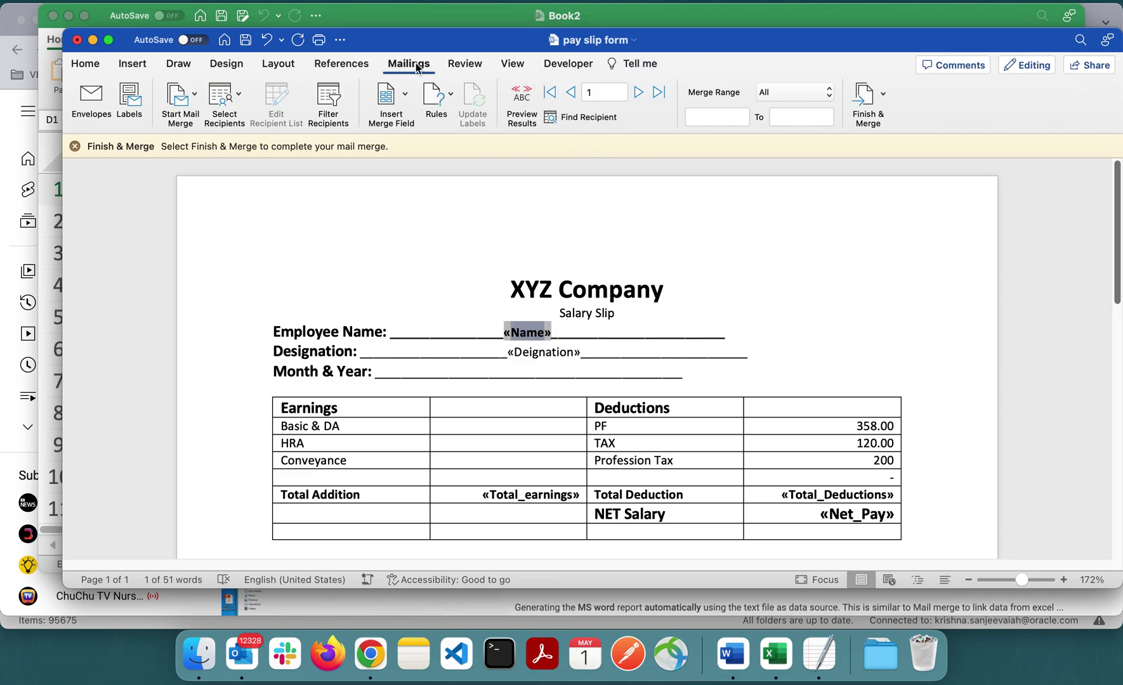
Preview the merged pay slip and step forward to employee record 5
{"action": "left_click", "coordinate": [521, 98]}
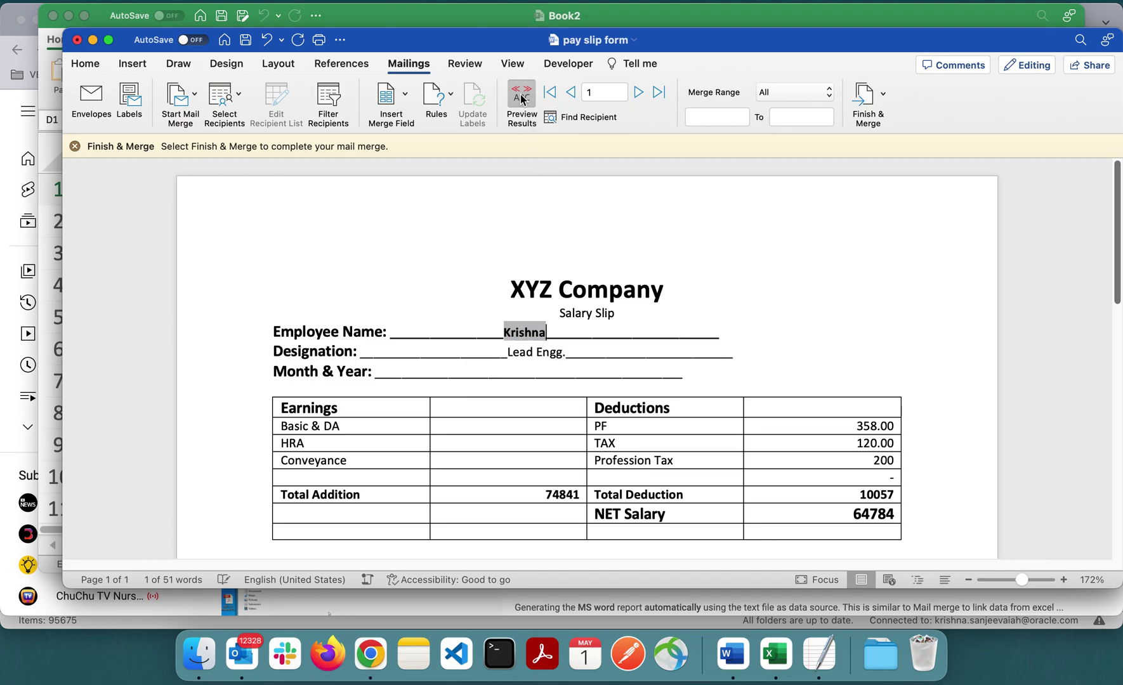
{"action": "left_click", "coordinate": [522, 98]}
{"action": "left_click", "coordinate": [522, 98]}
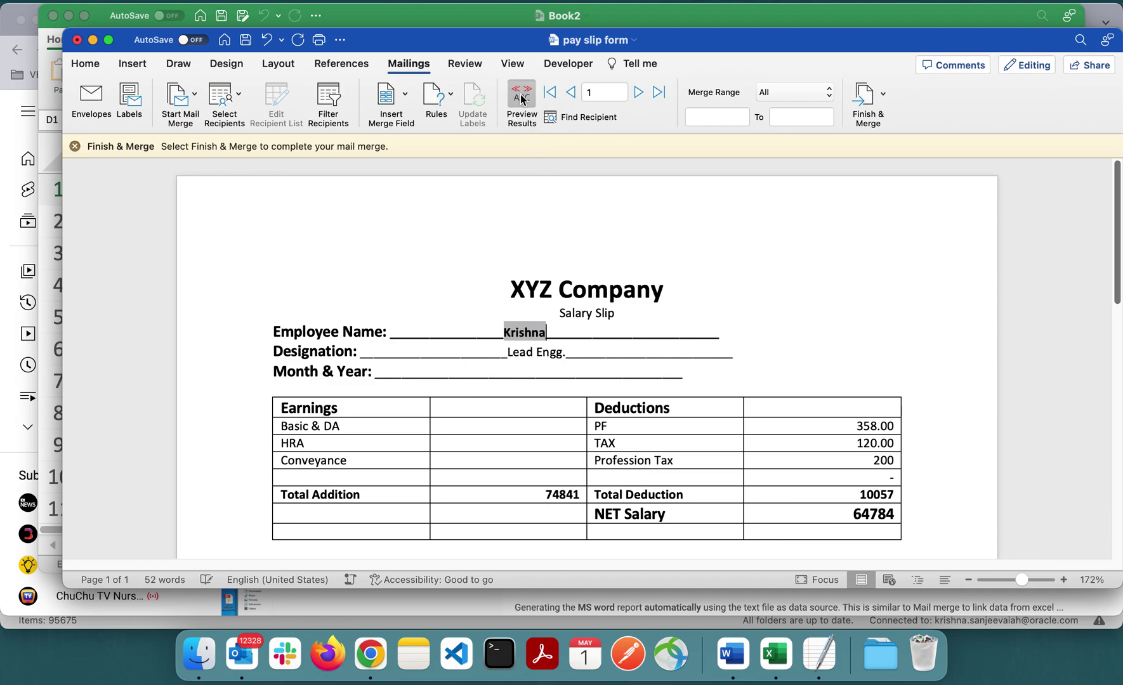
{"action": "left_click", "coordinate": [522, 98]}
{"action": "left_click", "coordinate": [521, 98]}
{"action": "left_click", "coordinate": [522, 98]}
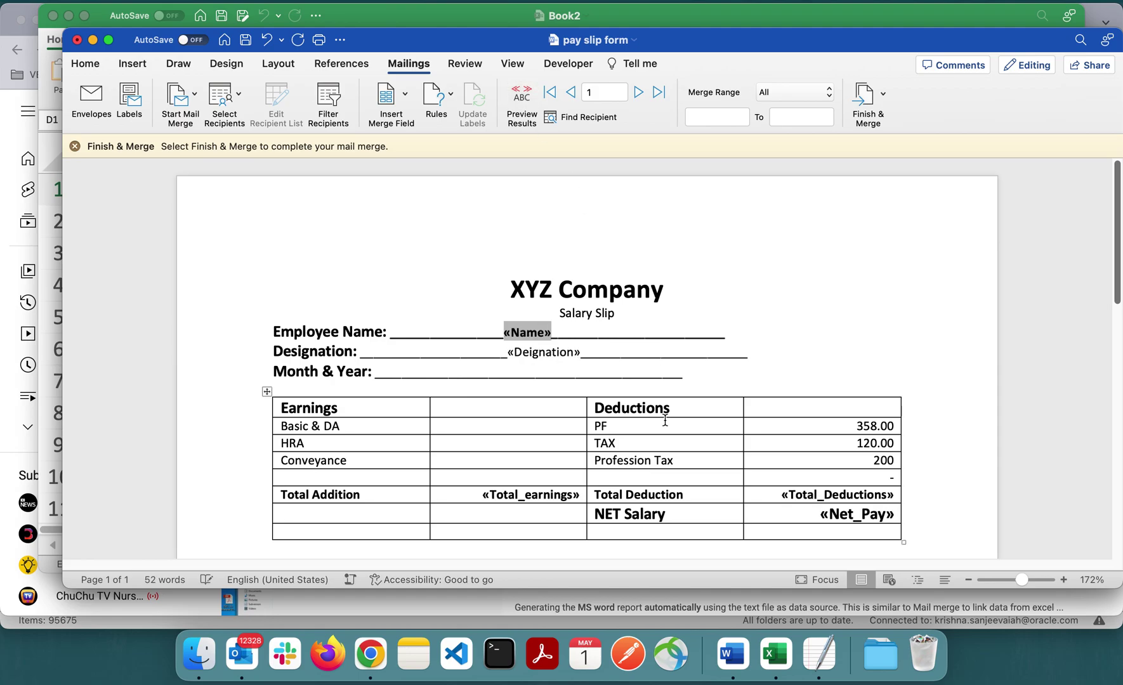
{"action": "left_click", "coordinate": [522, 98]}
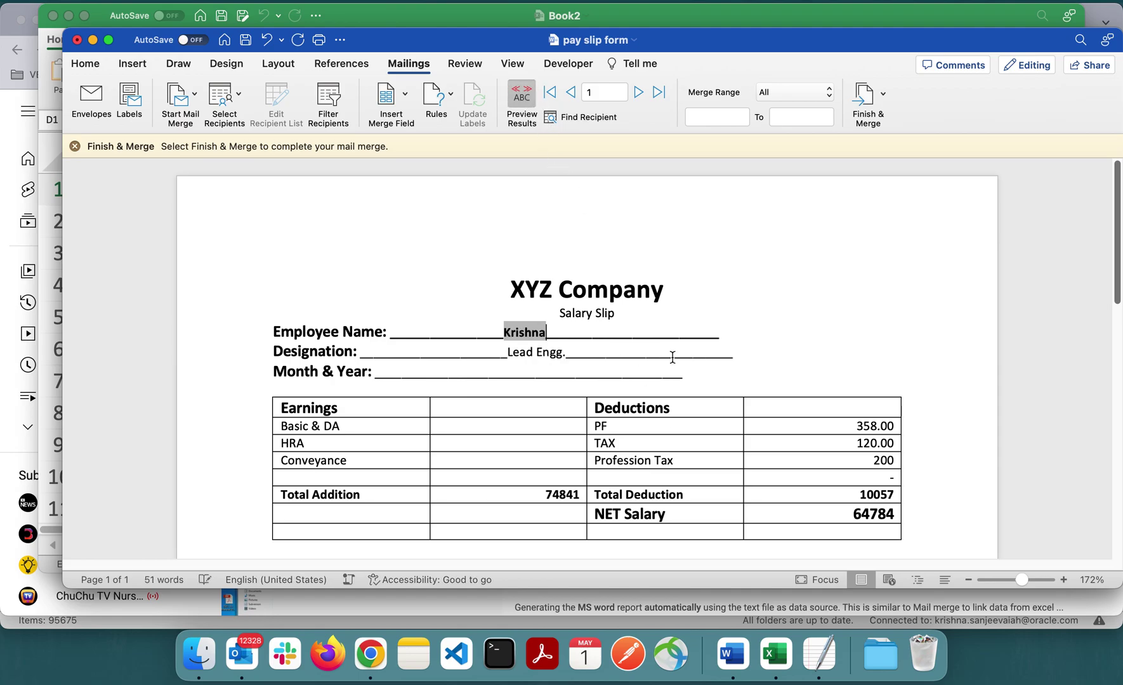
{"action": "left_click", "coordinate": [658, 92]}
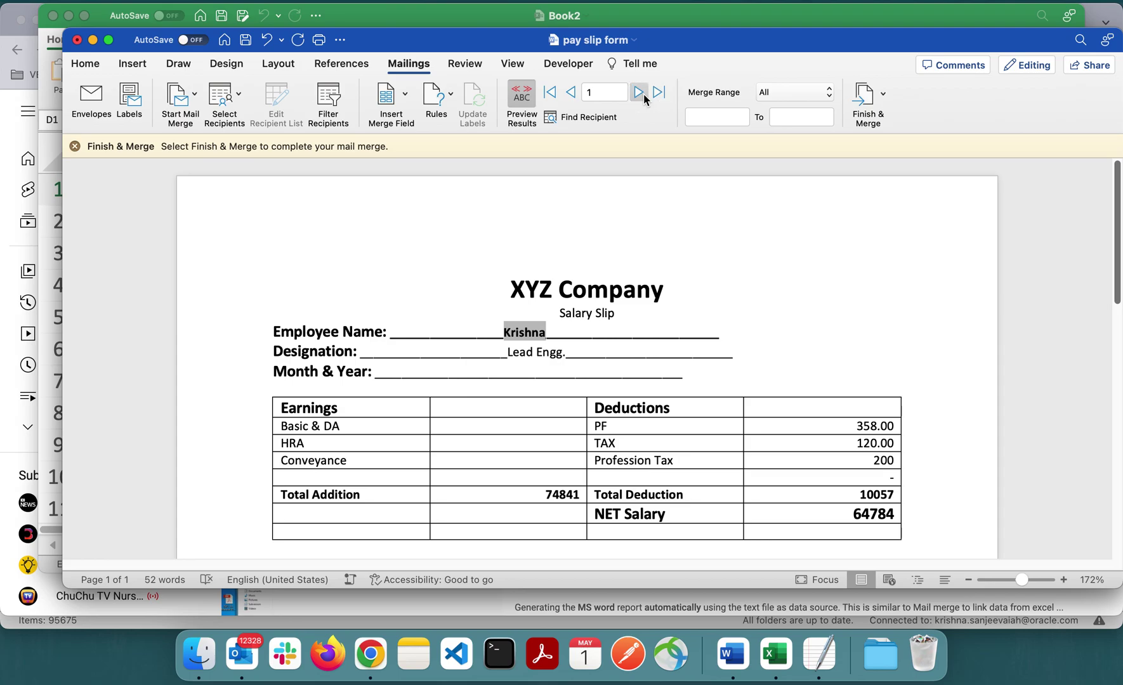
{"action": "left_click", "coordinate": [526, 94]}
{"action": "left_click", "coordinate": [528, 94]}
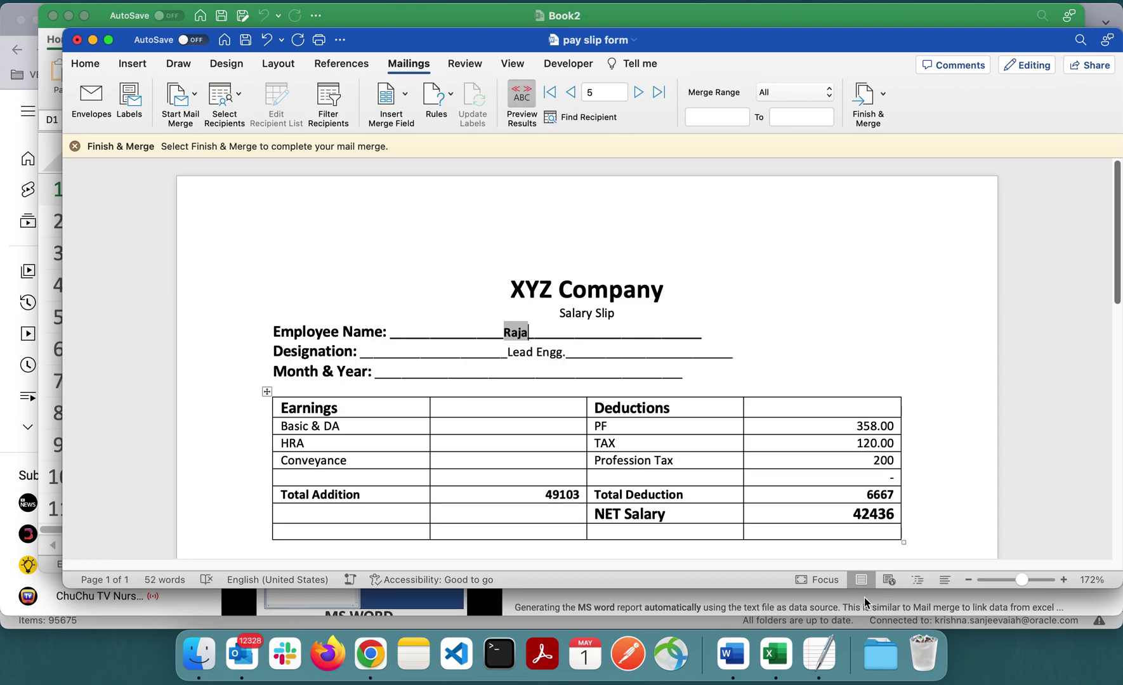
Bring up the Book2 sheet and select the row 6 employee name to compare
{"action": "left_click", "coordinate": [775, 655]}
{"action": "scroll", "coordinate": [232, 324], "scroll_direction": "down", "scroll_amount": 5}
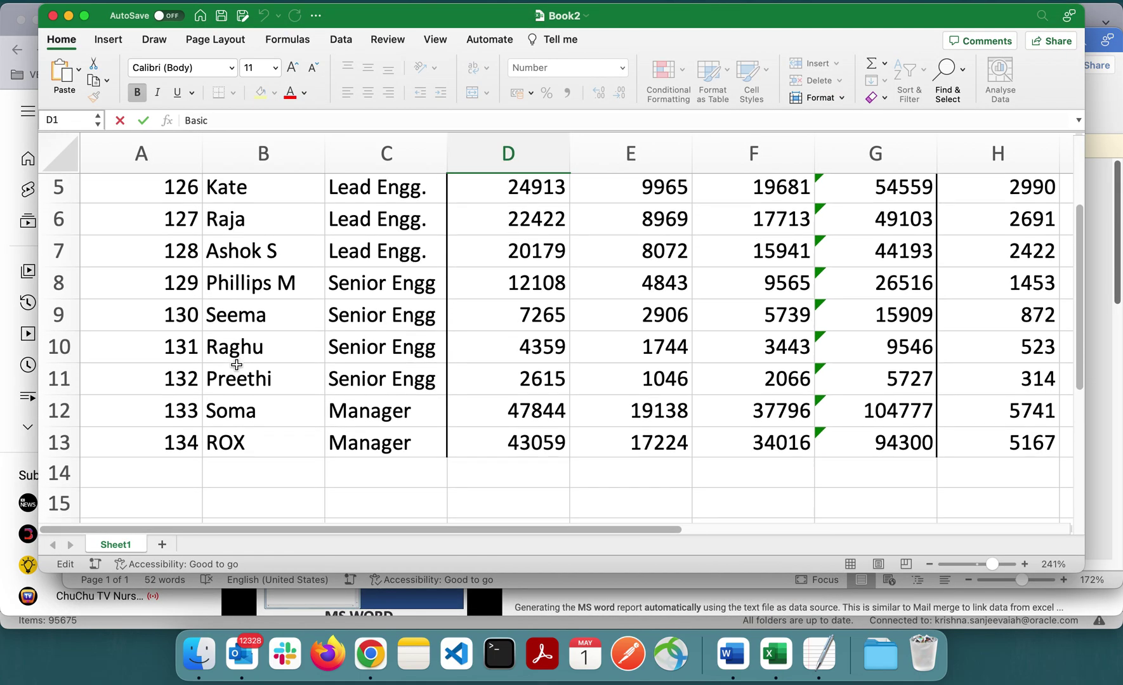
{"action": "scroll", "coordinate": [272, 292], "scroll_direction": "up", "scroll_amount": 5}
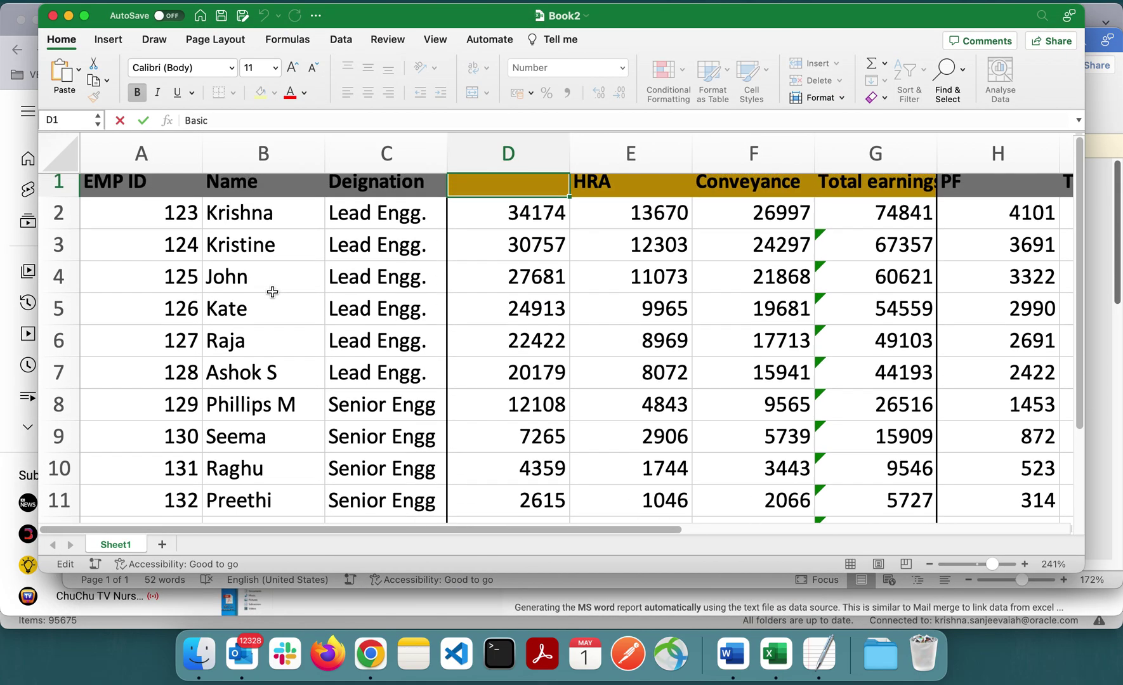
{"action": "left_click", "coordinate": [272, 350]}
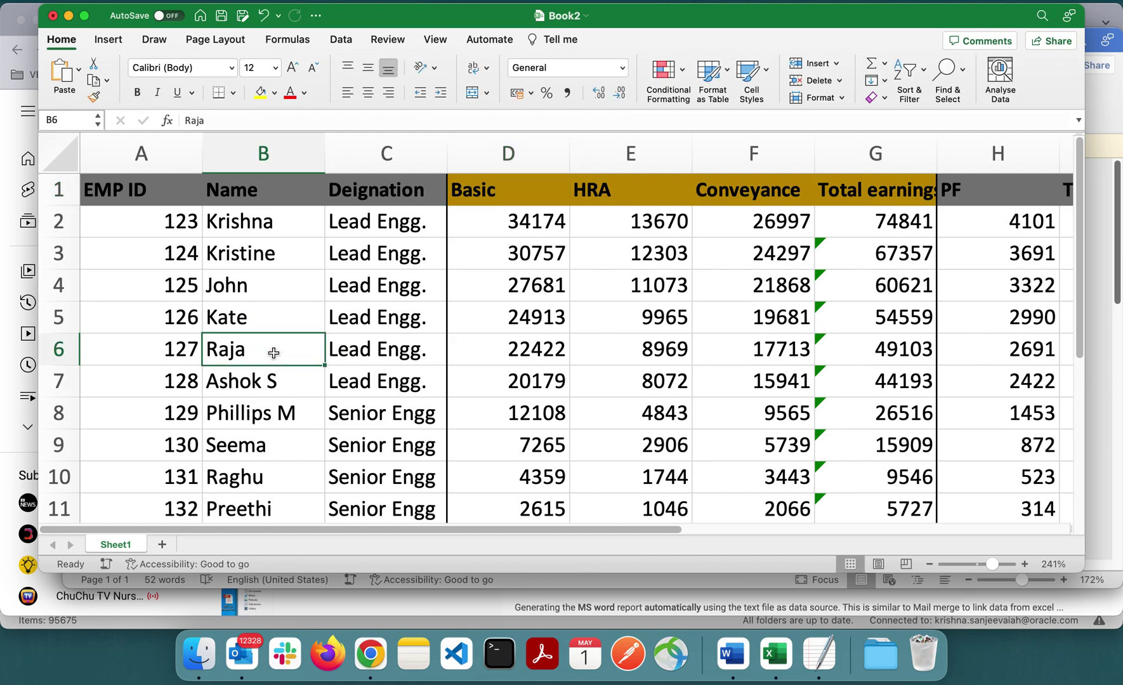
Open the Visual Basic editor from Developer and insert Module3 under Normal's Modules folder
{"action": "left_click", "coordinate": [740, 664]}
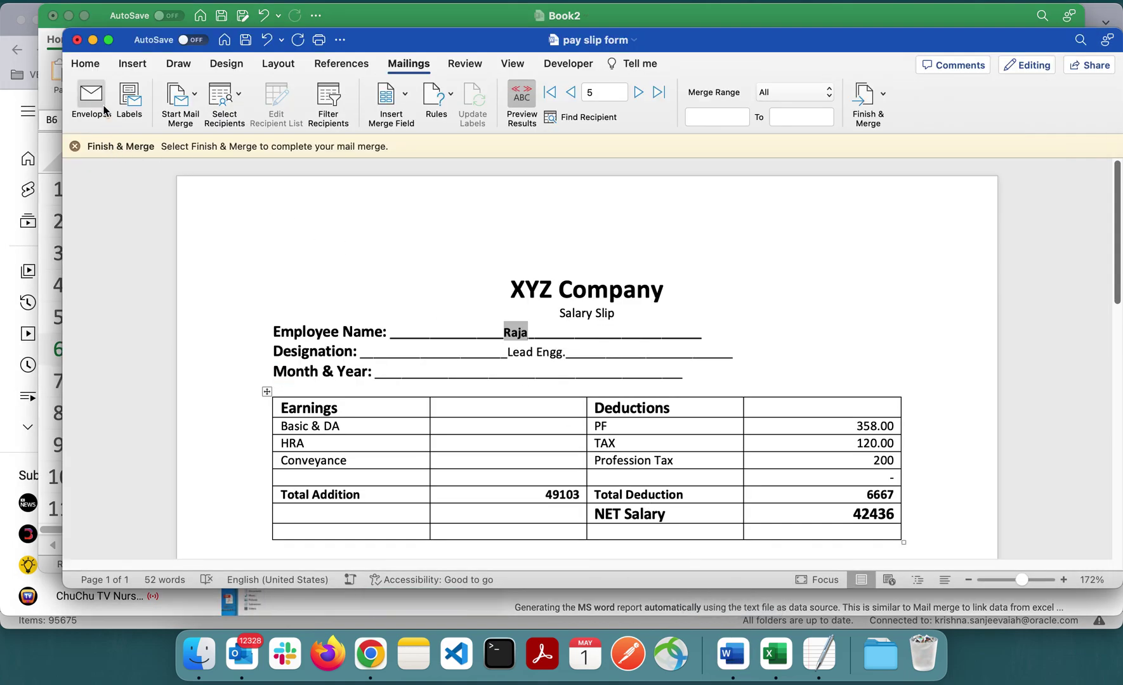
{"action": "left_click", "coordinate": [580, 63]}
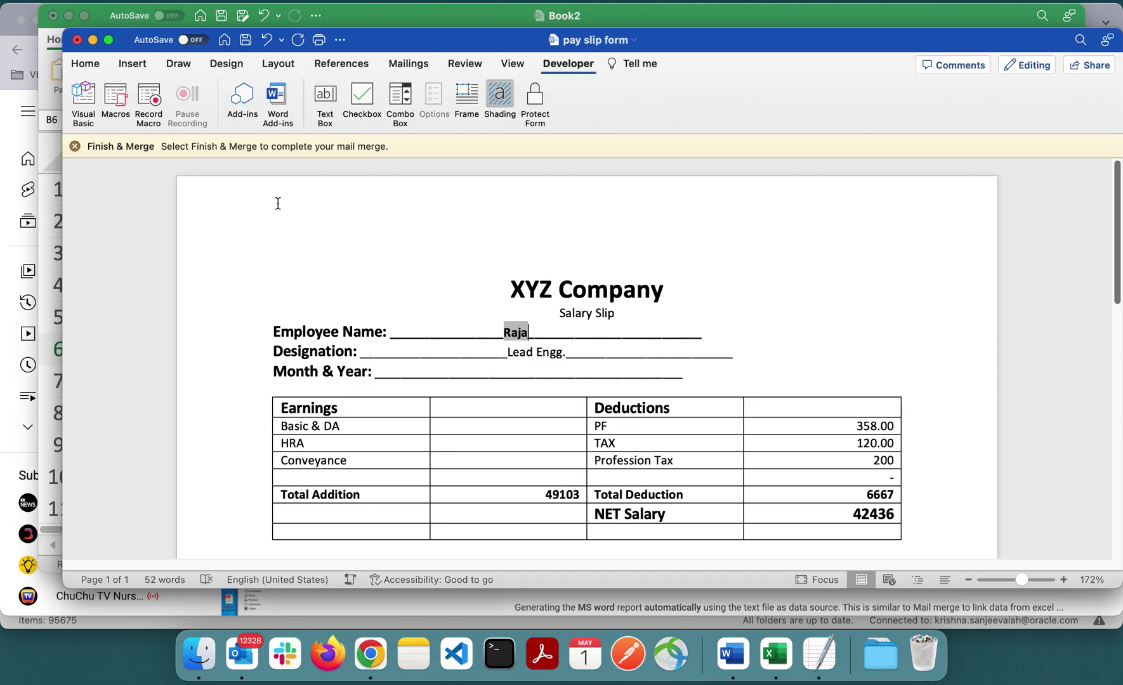
{"action": "left_click", "coordinate": [87, 96]}
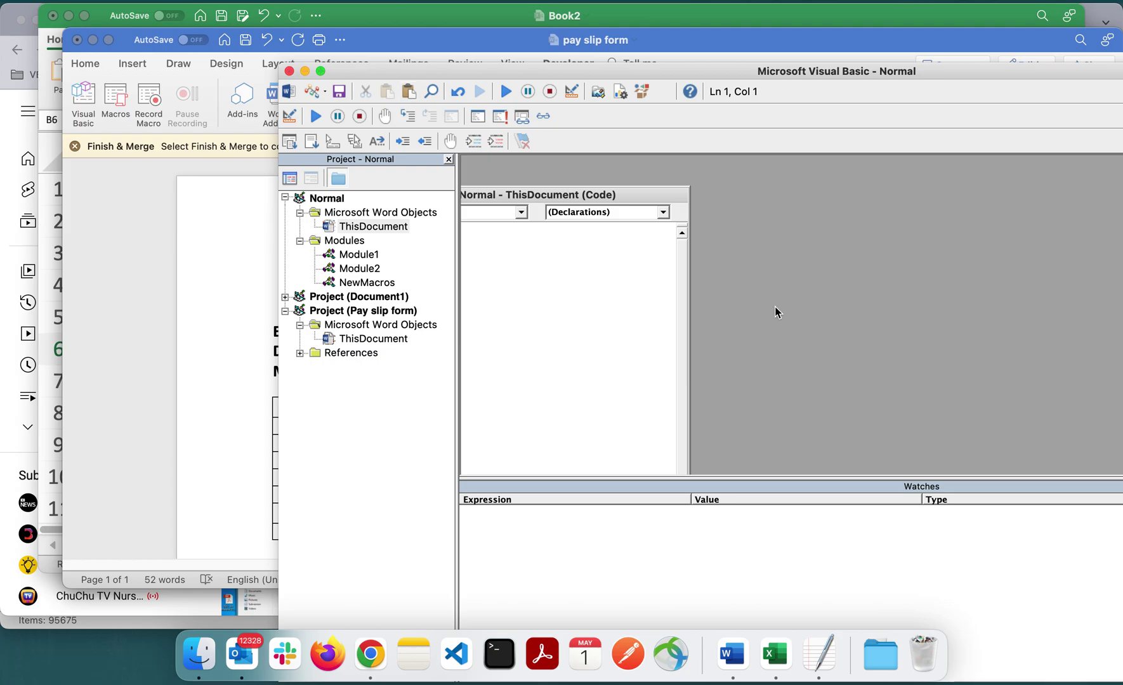
{"action": "left_click", "coordinate": [348, 241]}
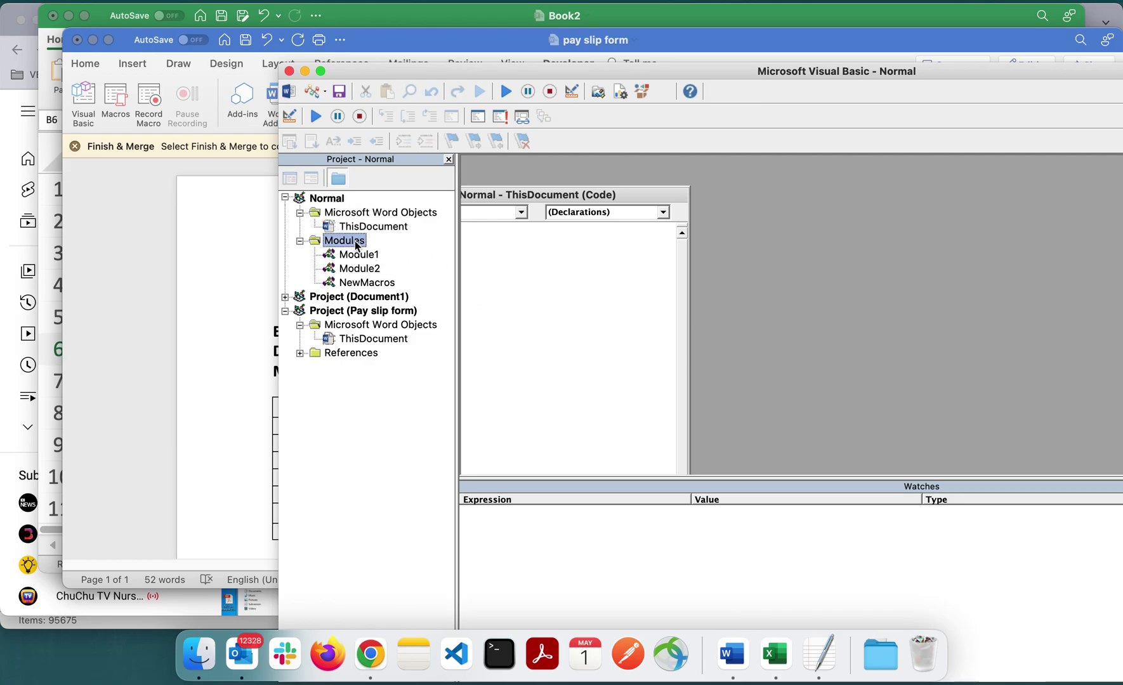
{"action": "right_click", "coordinate": [357, 246]}
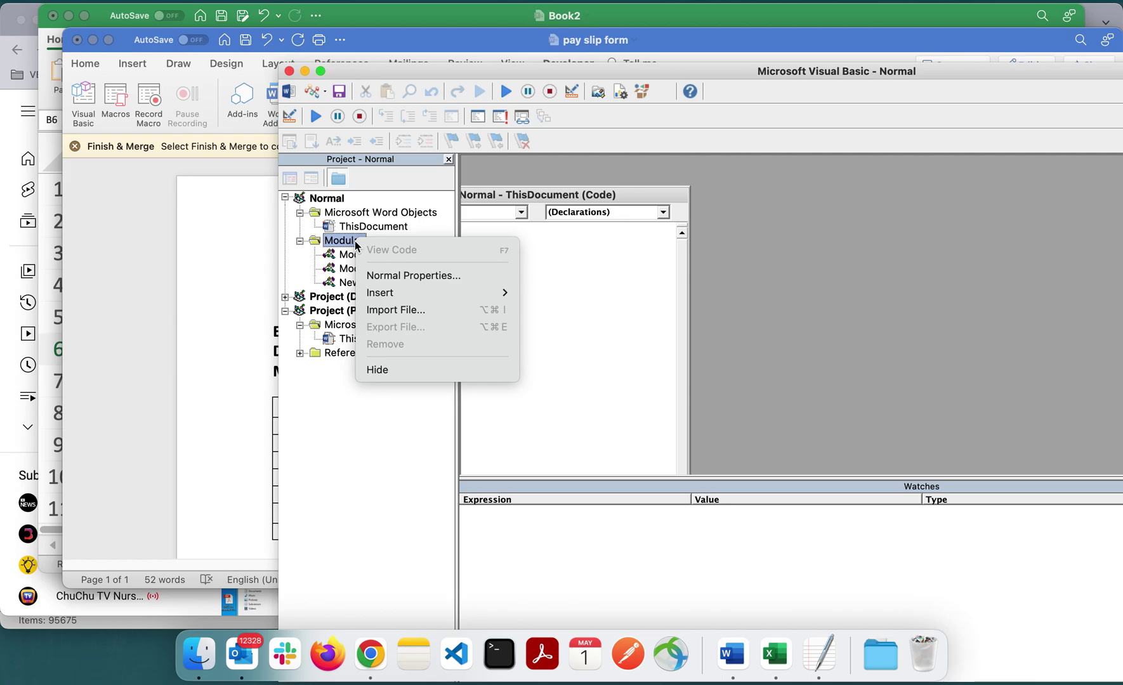
{"action": "mouse_move", "coordinate": [444, 292]}
{"action": "left_click", "coordinate": [537, 295]}
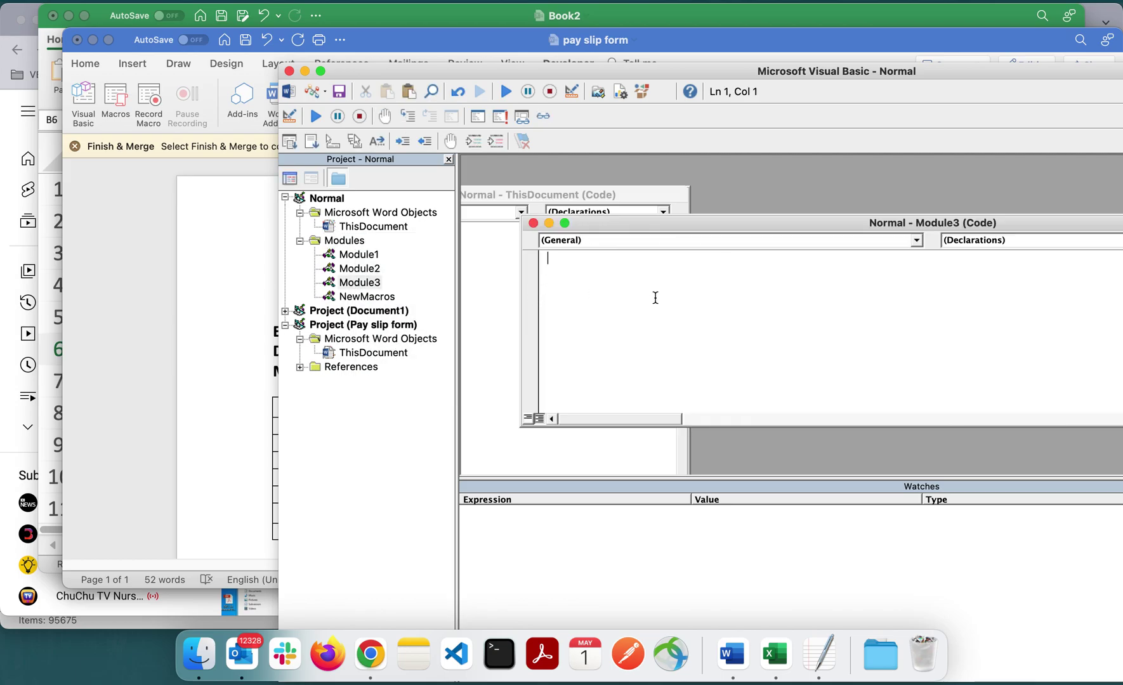
Select and copy all the Find_record_by_name code in TextEdit, then go back to Visual Basic
{"action": "left_click", "coordinate": [818, 654]}
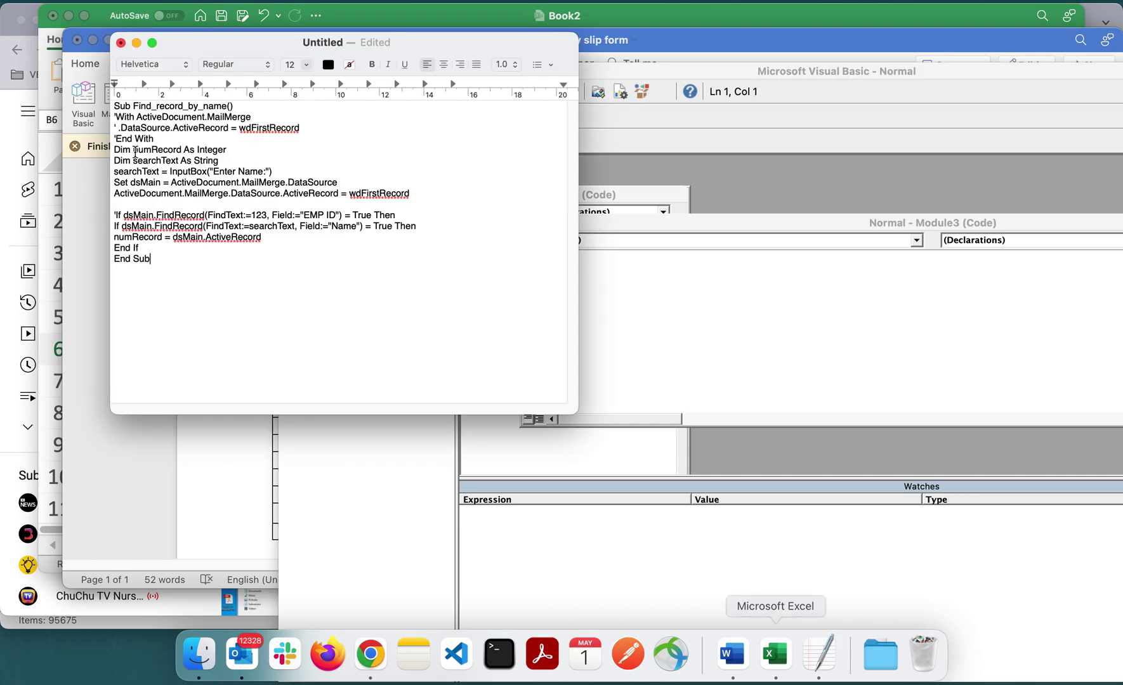
{"action": "left_click_drag", "start_coordinate": [163, 255], "coordinate": [85, 96]}
{"action": "key", "text": "super+c"}
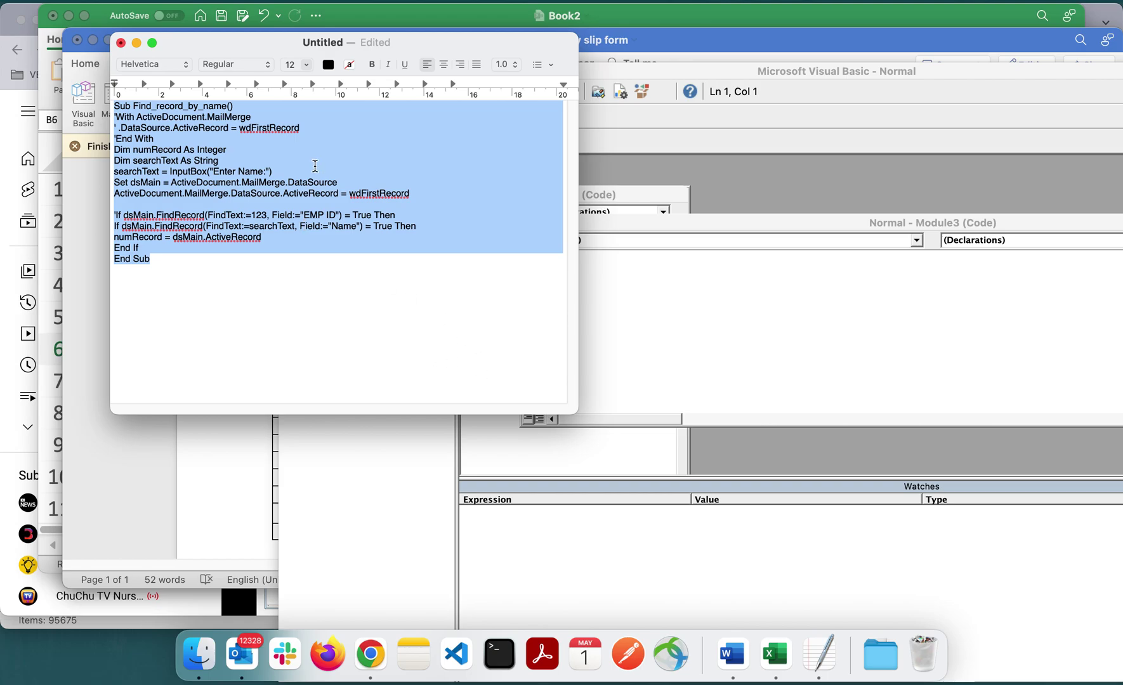
{"action": "left_click", "coordinate": [712, 278]}
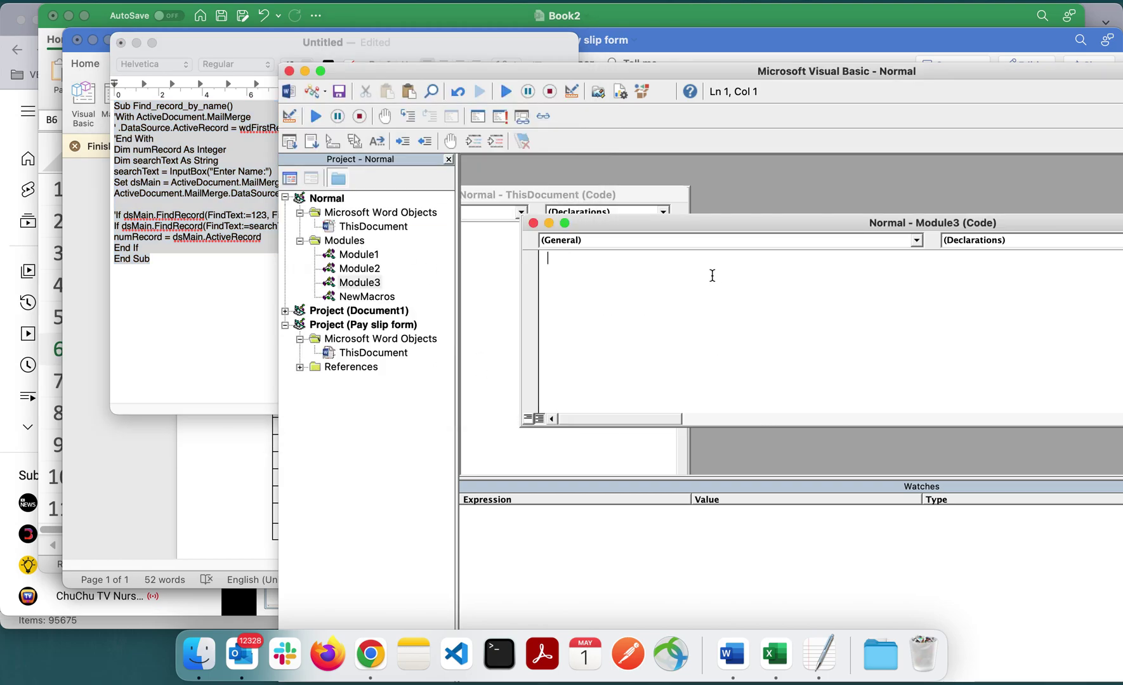
Paste the macro into Module3, rename it Find_record_by_name1, and return to the pay slip
{"action": "key", "text": "super+v"}
{"action": "scroll", "coordinate": [702, 324], "scroll_direction": "up", "scroll_amount": 2}
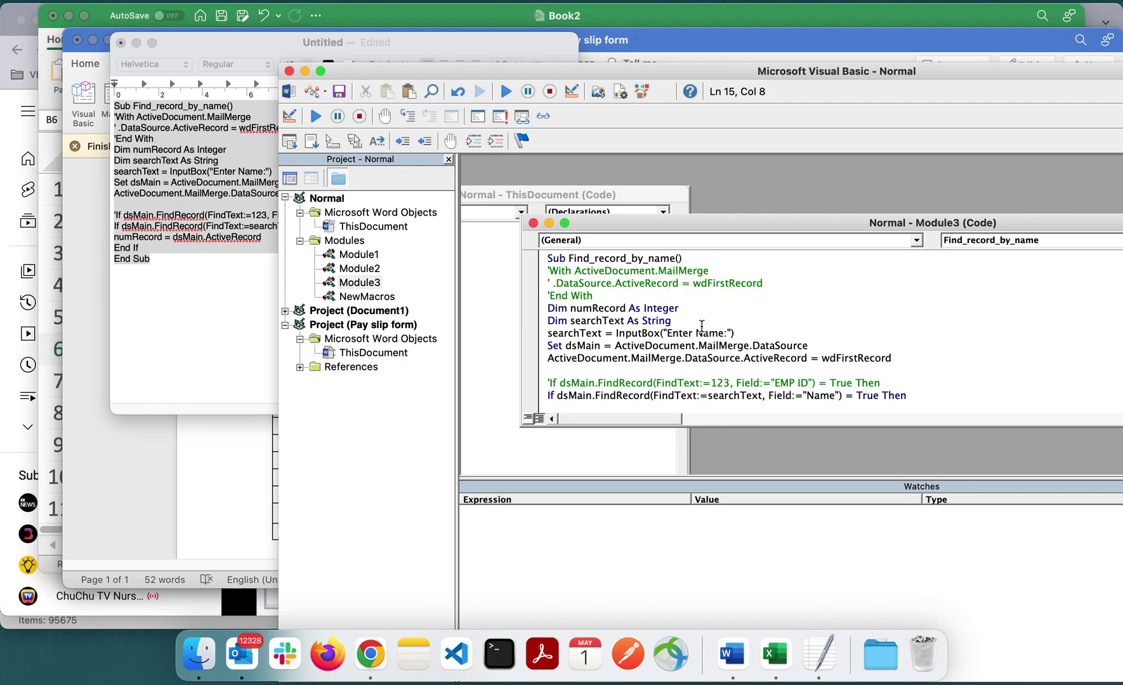
{"action": "double_click", "coordinate": [552, 258]}
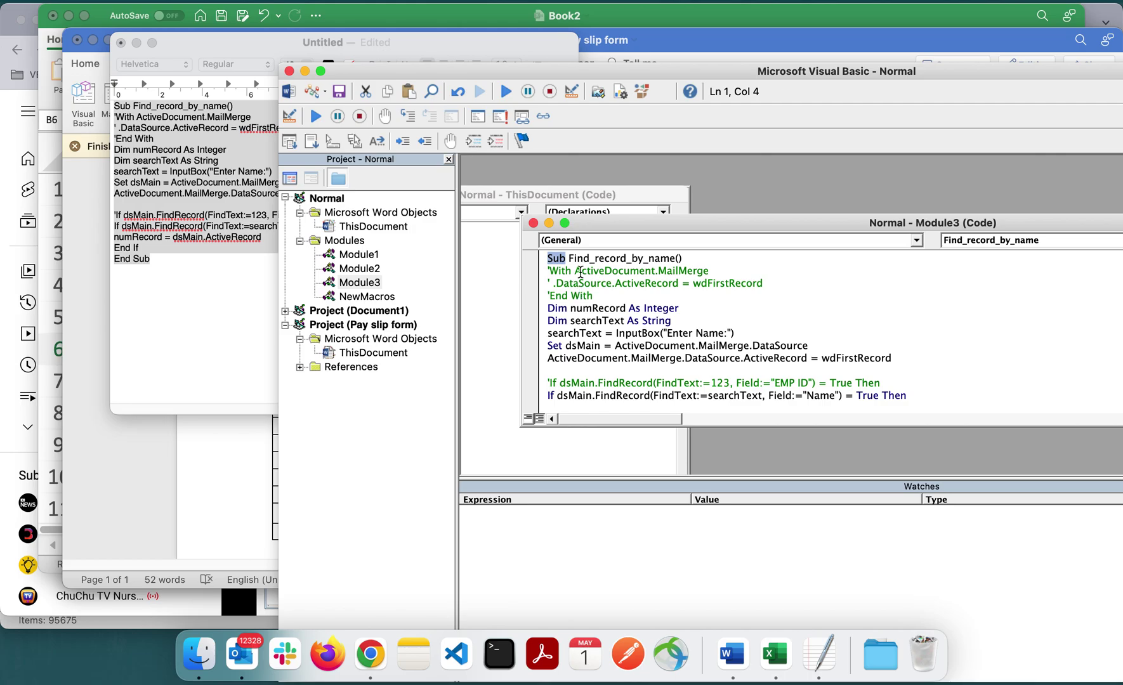
{"action": "left_click", "coordinate": [557, 264]}
{"action": "scroll", "coordinate": [564, 343], "scroll_direction": "down", "scroll_amount": 2}
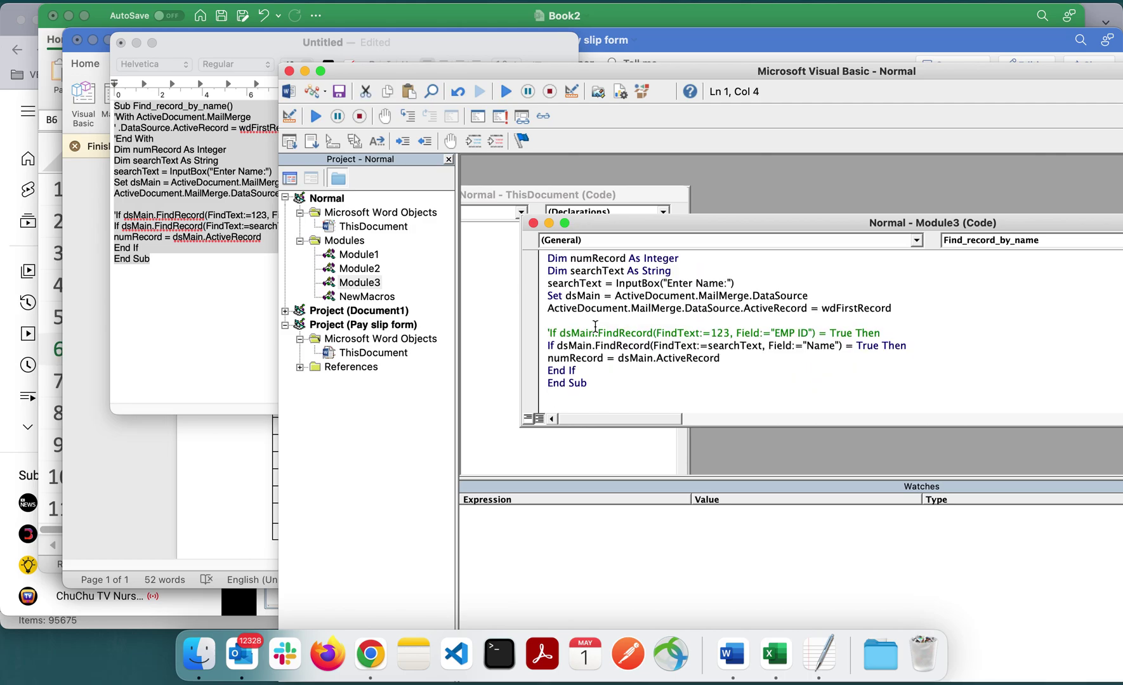
{"action": "scroll", "coordinate": [604, 361], "scroll_direction": "up", "scroll_amount": 2}
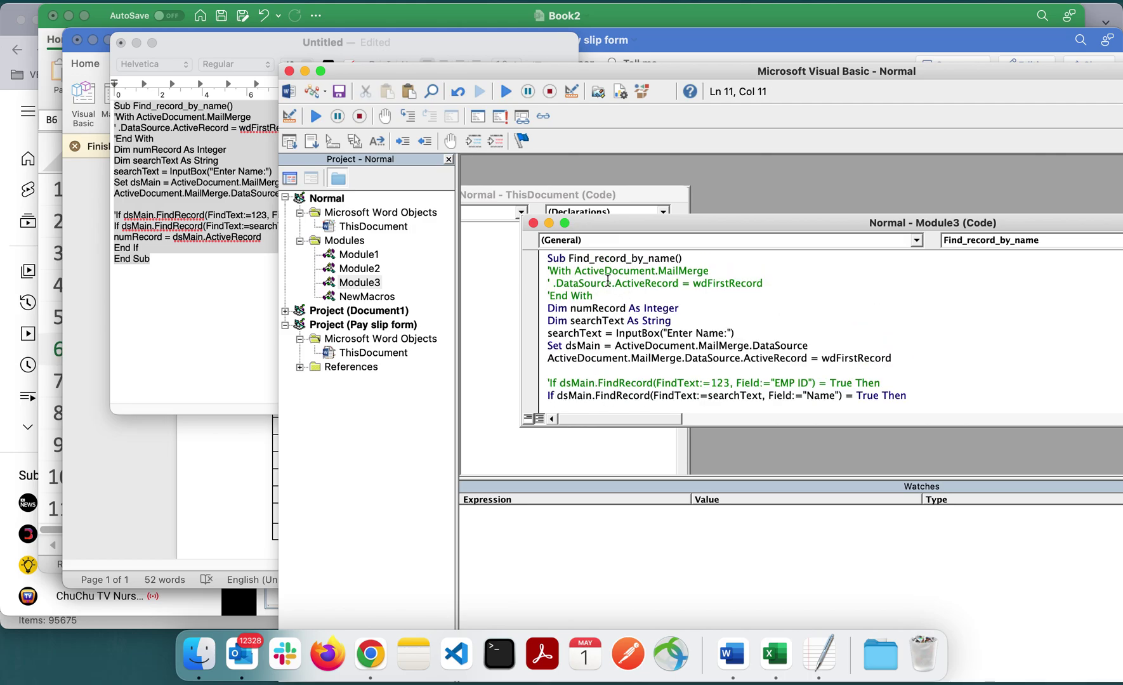
{"action": "left_click", "coordinate": [595, 260]}
{"action": "type", "text": "1"}
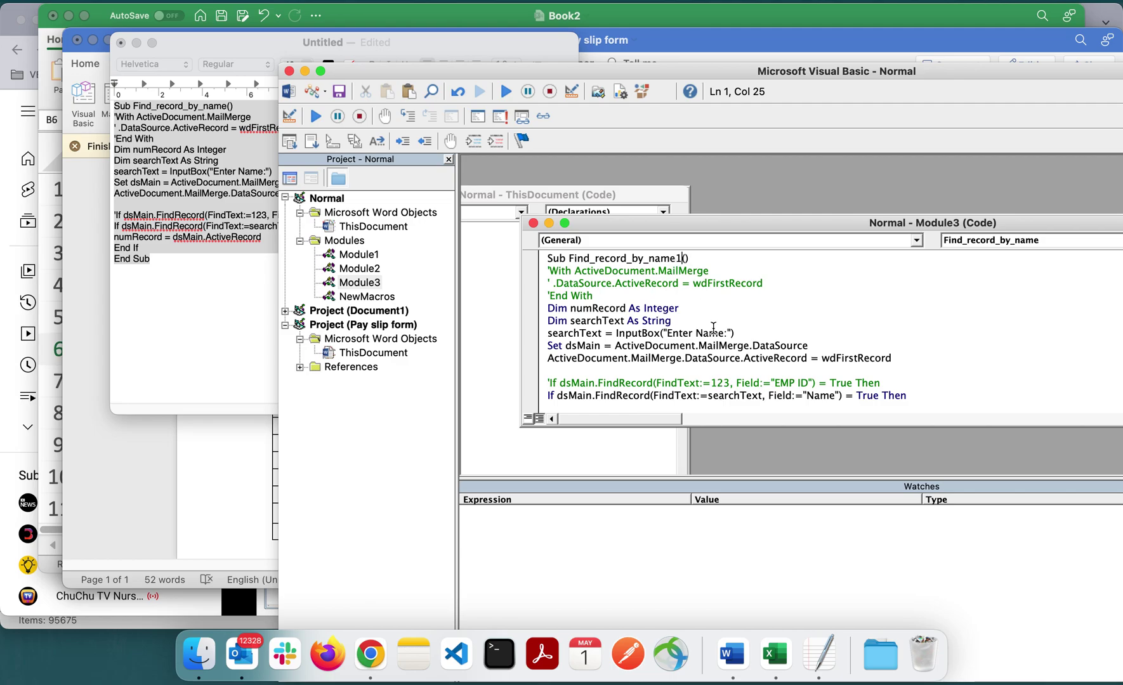
{"action": "left_click", "coordinate": [713, 307]}
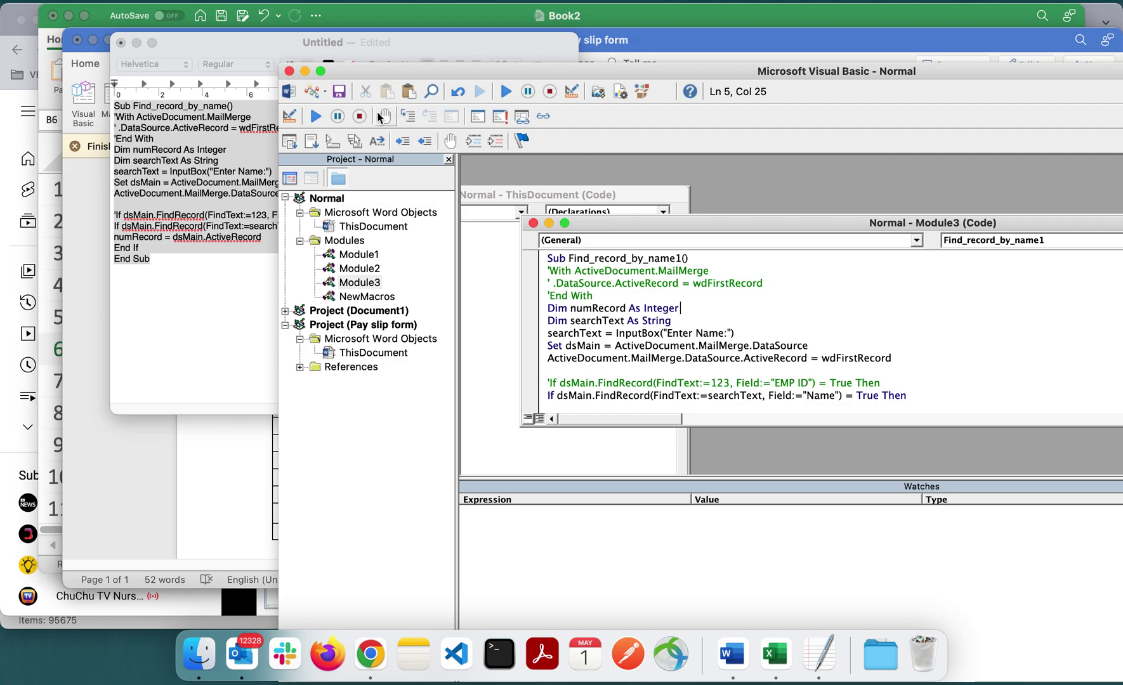
{"action": "left_click", "coordinate": [289, 92]}
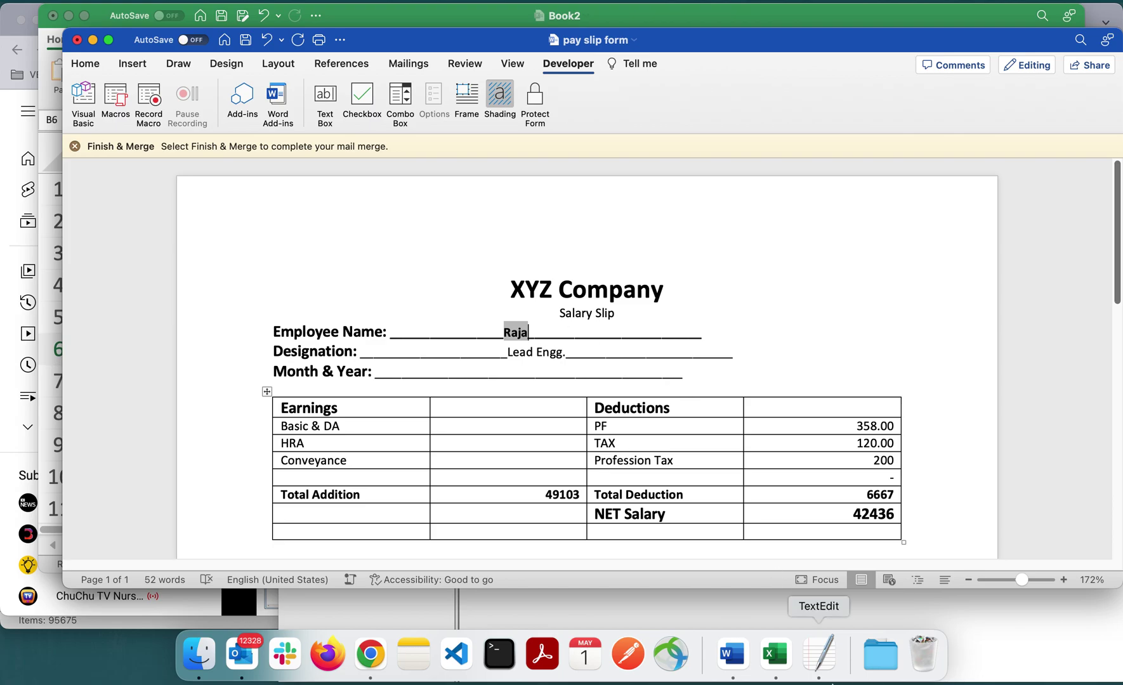
{"action": "left_click", "coordinate": [778, 666]}
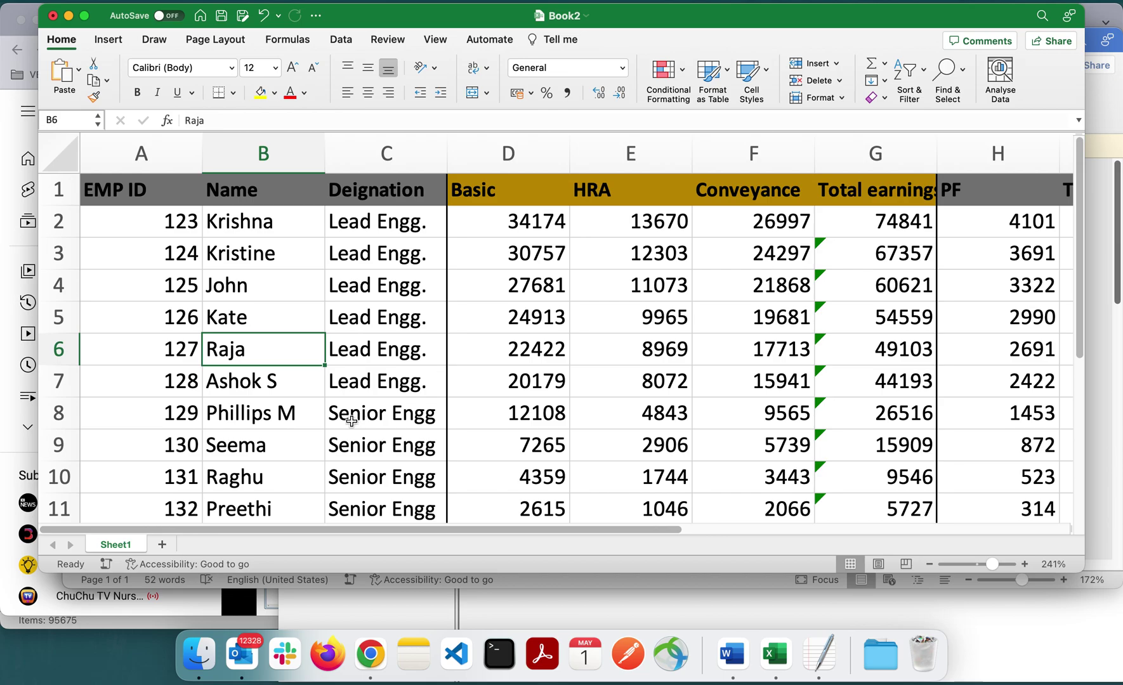
{"action": "left_click", "coordinate": [273, 472]}
{"action": "left_click", "coordinate": [269, 453]}
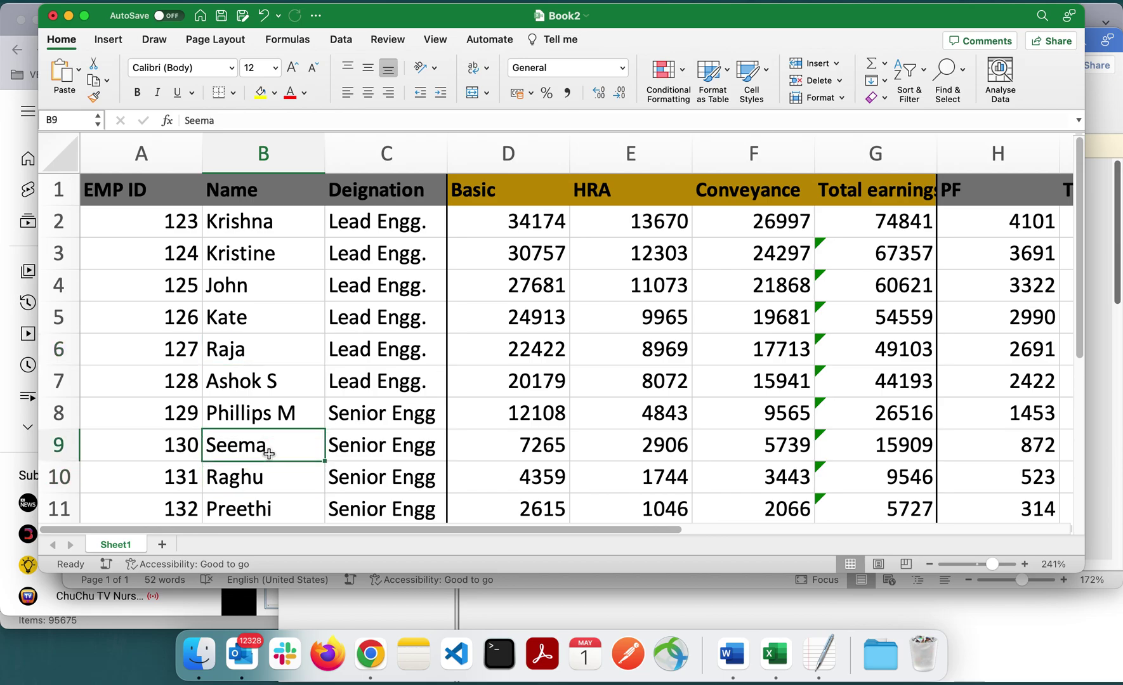
{"action": "left_click", "coordinate": [734, 664]}
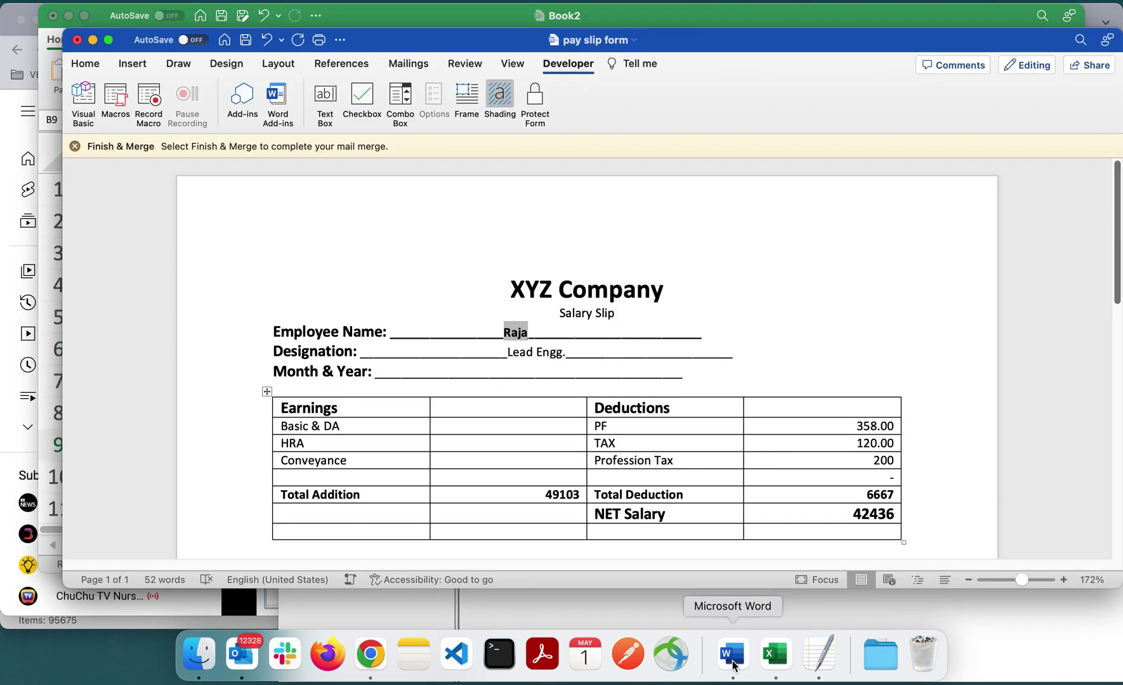
Run Find_record_by_name1 with a partial employee name and bring up that employee's pay slip
{"action": "left_click", "coordinate": [116, 96]}
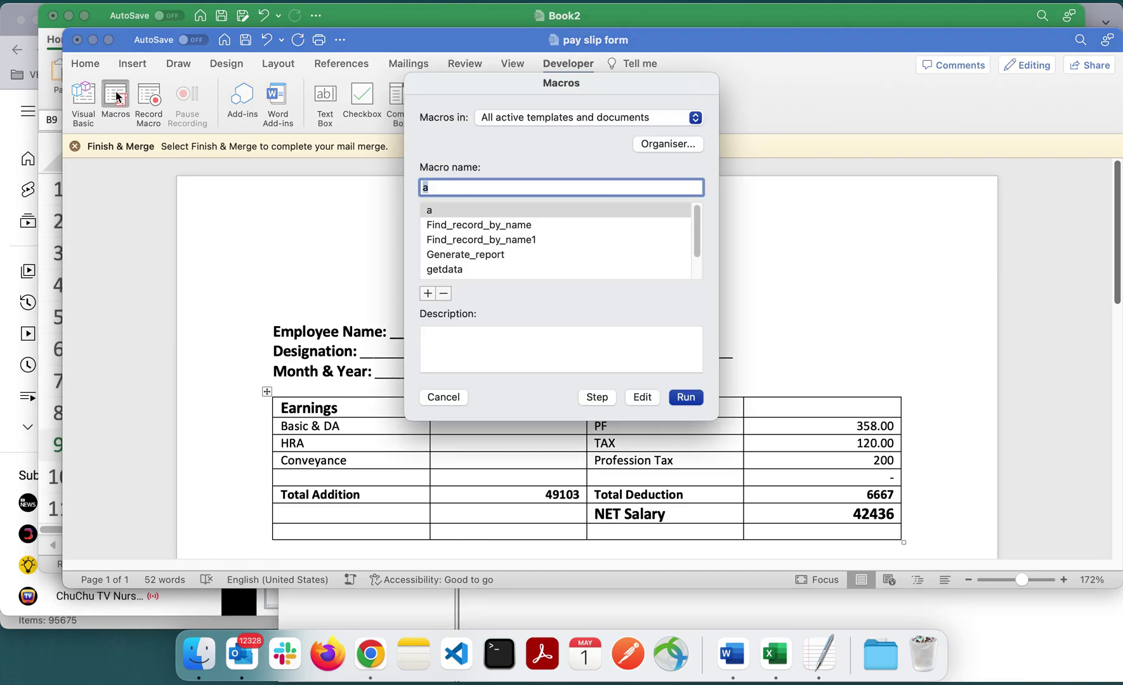
{"action": "left_click", "coordinate": [523, 243]}
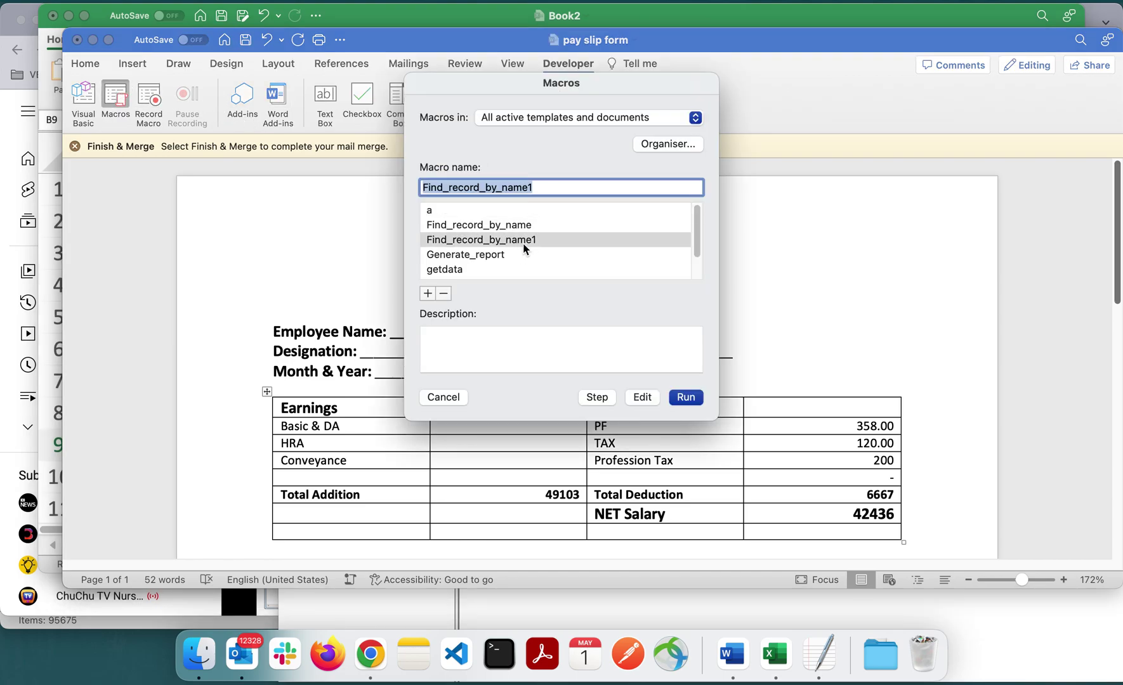
{"action": "left_click", "coordinate": [693, 396]}
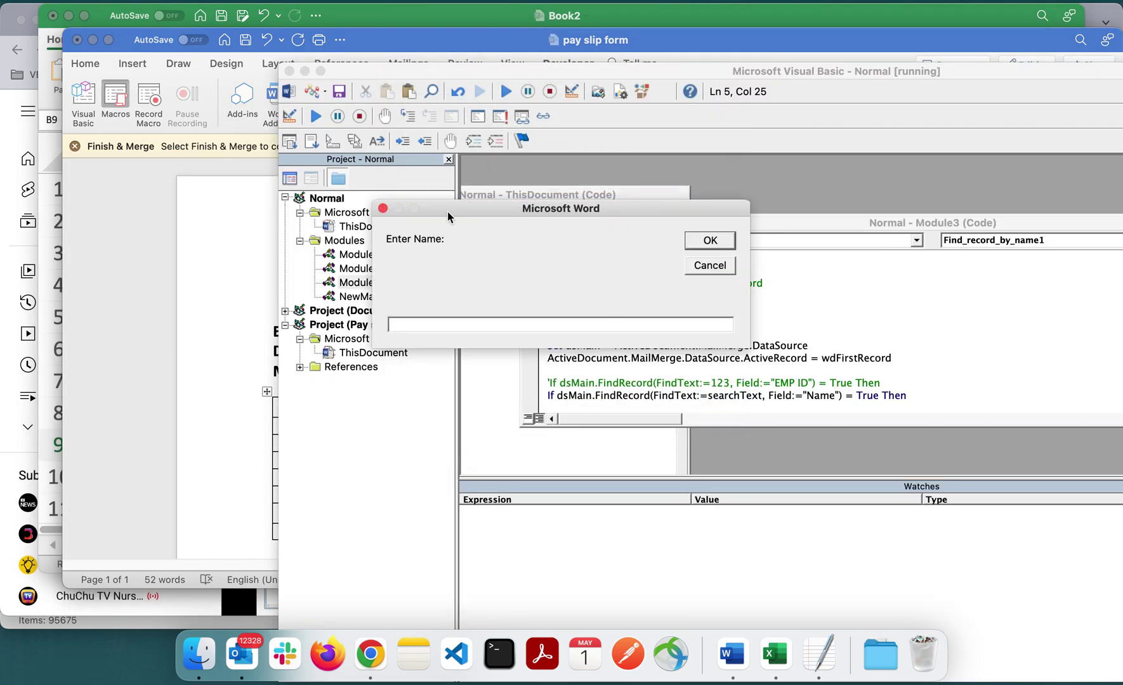
{"action": "left_click_drag", "start_coordinate": [447, 215], "coordinate": [421, 236]}
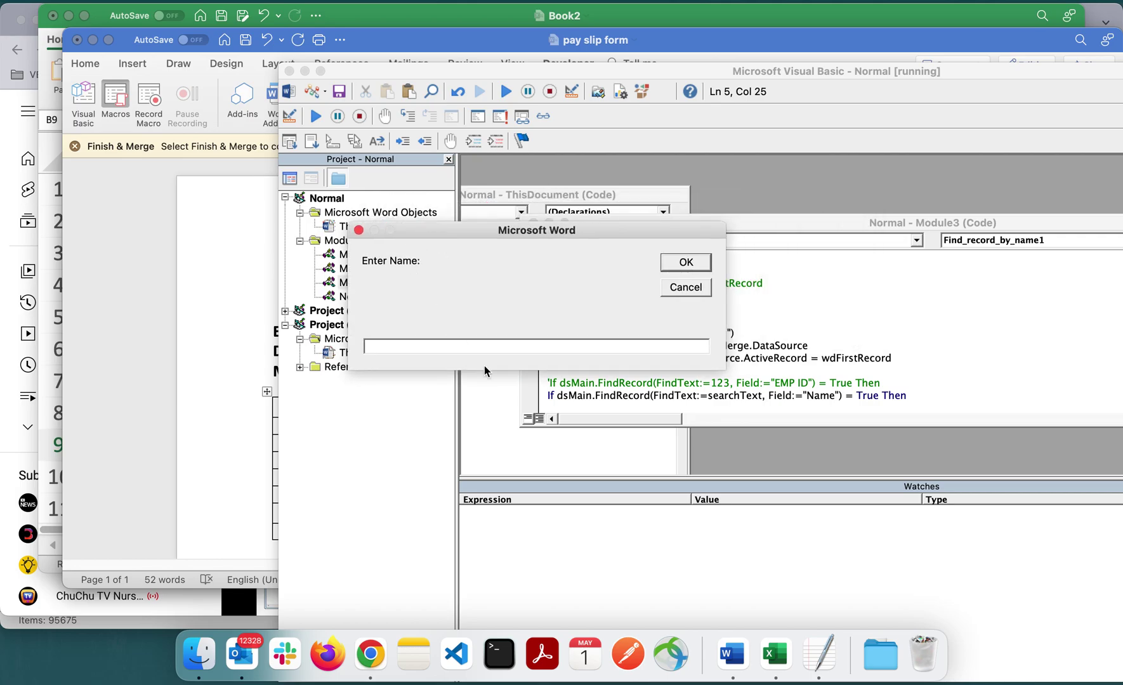
{"action": "type", "text": "Seema"}
{"action": "left_click", "coordinate": [692, 264]}
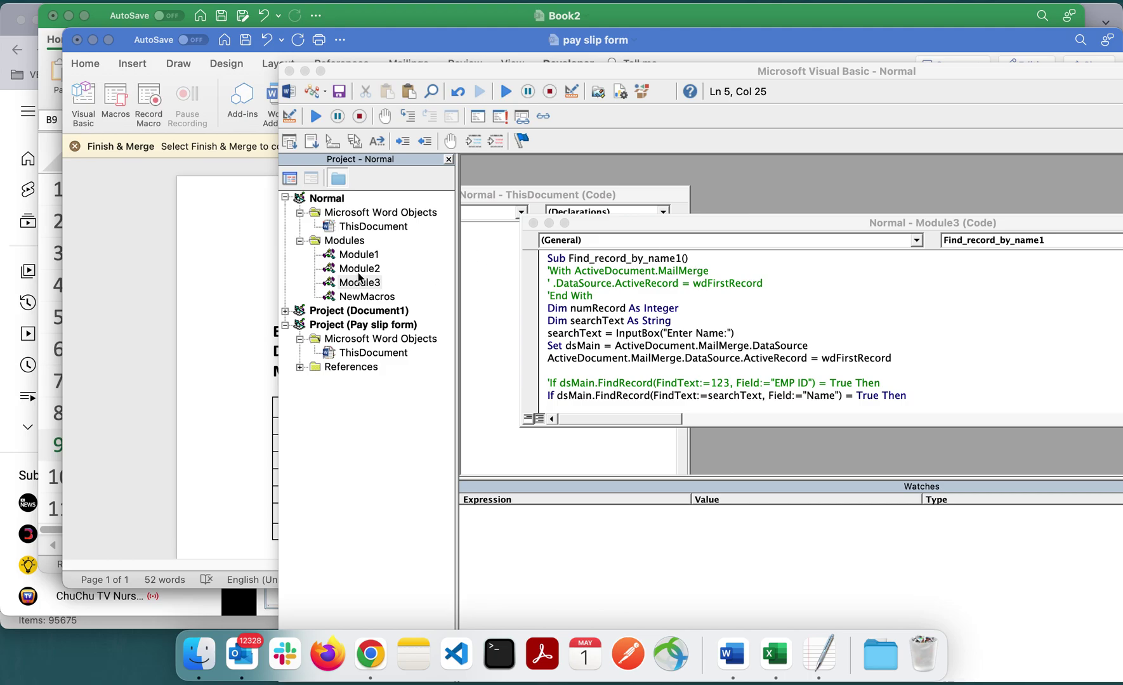
{"action": "left_click", "coordinate": [256, 295]}
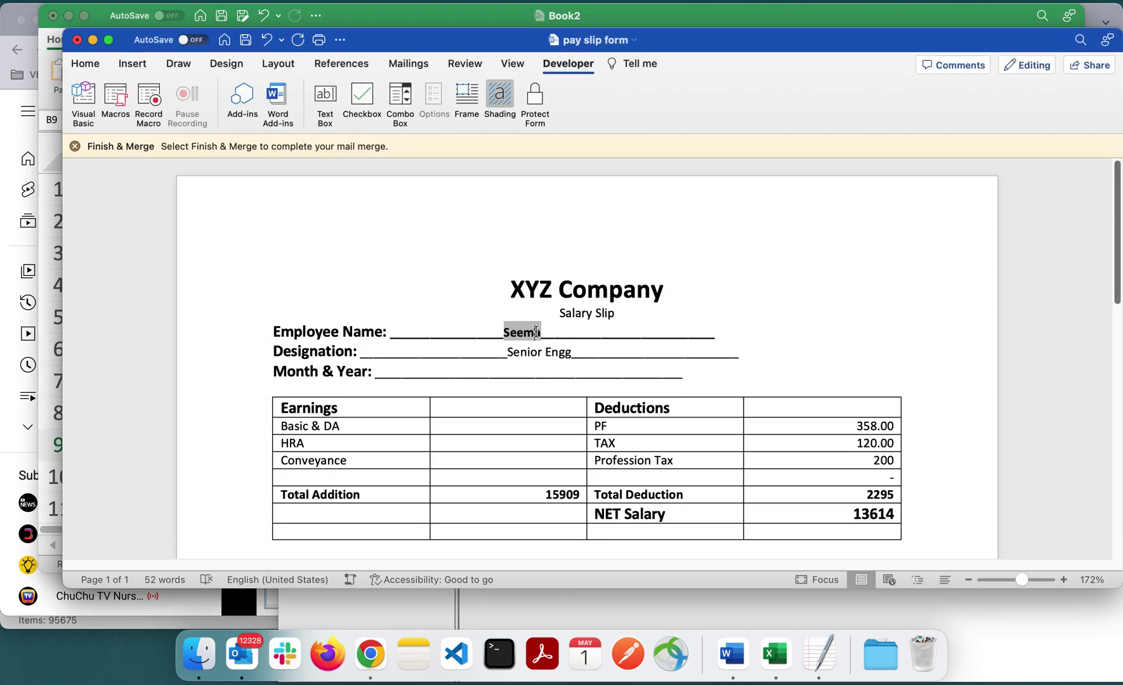
Rerun Find_record_by_name1 with another name's initial to show the Lead Engg. slip
{"action": "left_click", "coordinate": [115, 101]}
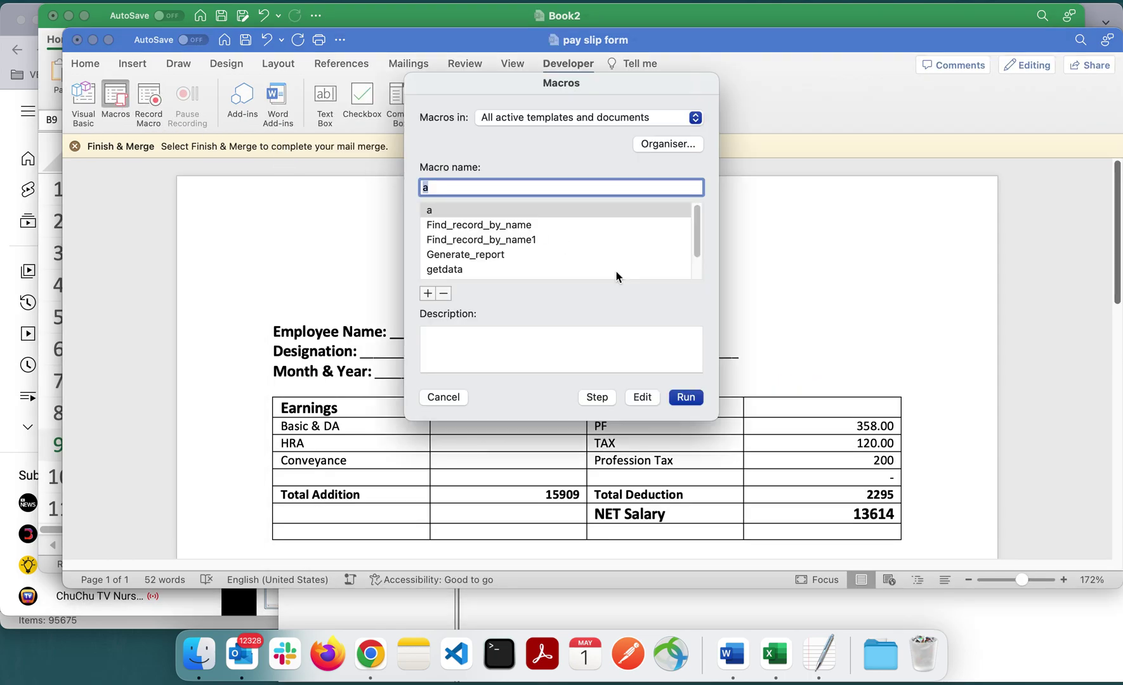
{"action": "double_click", "coordinate": [524, 239]}
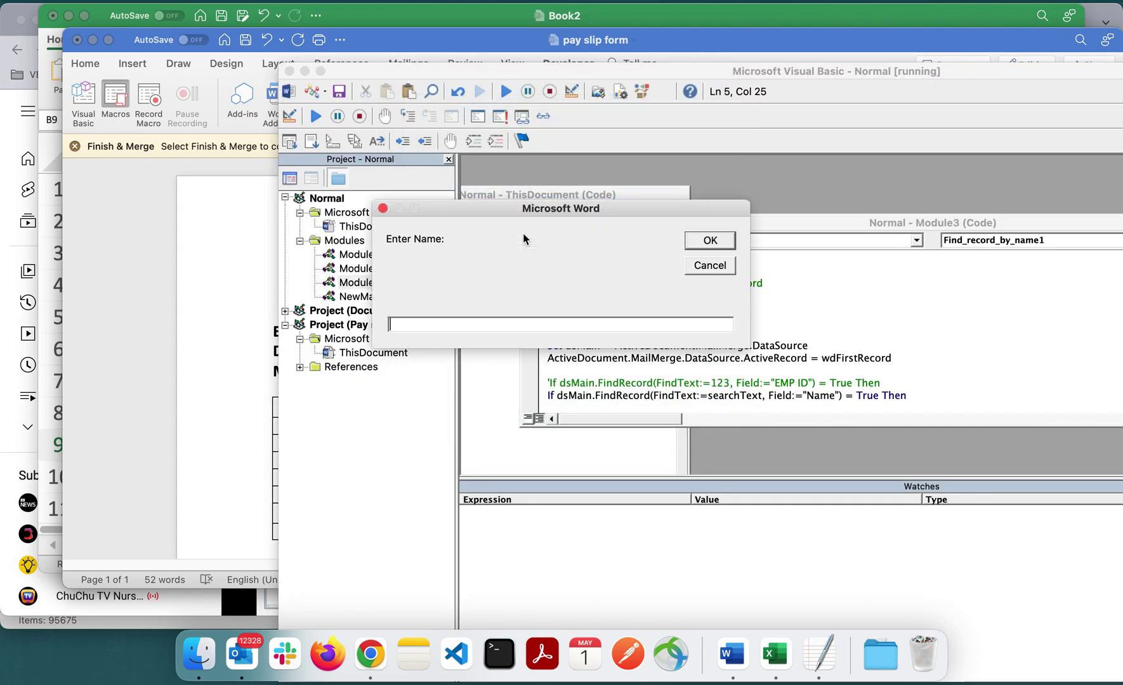
{"action": "type", "text": "R"}
{"action": "left_click", "coordinate": [208, 288]}
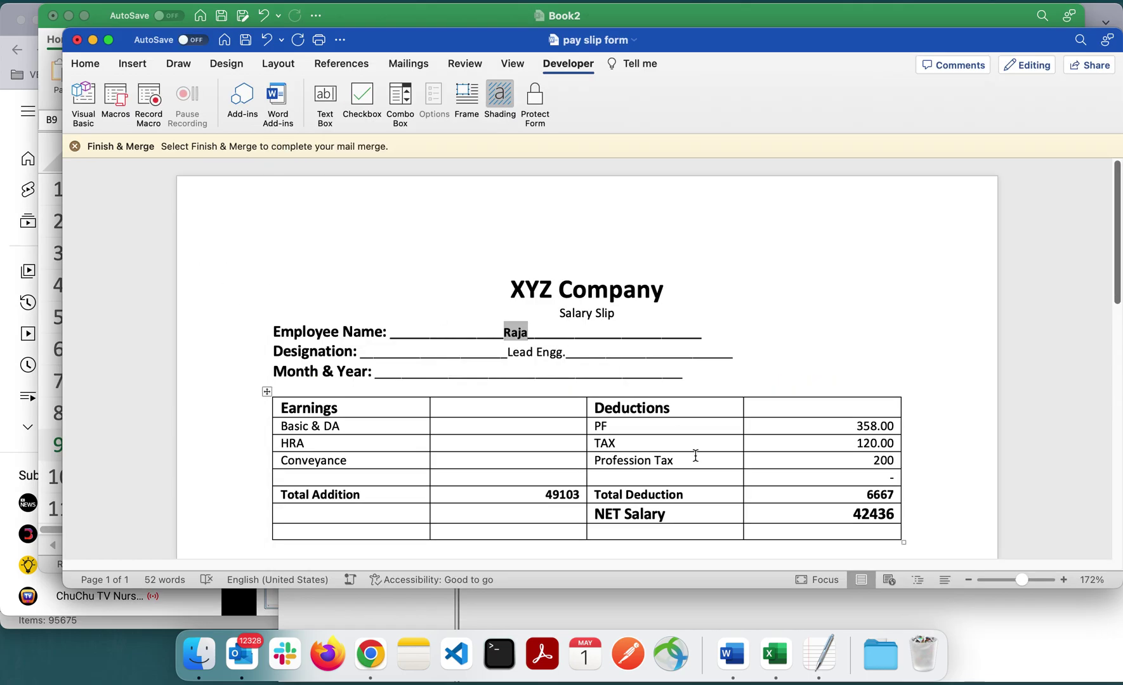
Briefly open the macro code editor, then run Find_record_by_name1 with another typed employee name
{"action": "left_click", "coordinate": [83, 100]}
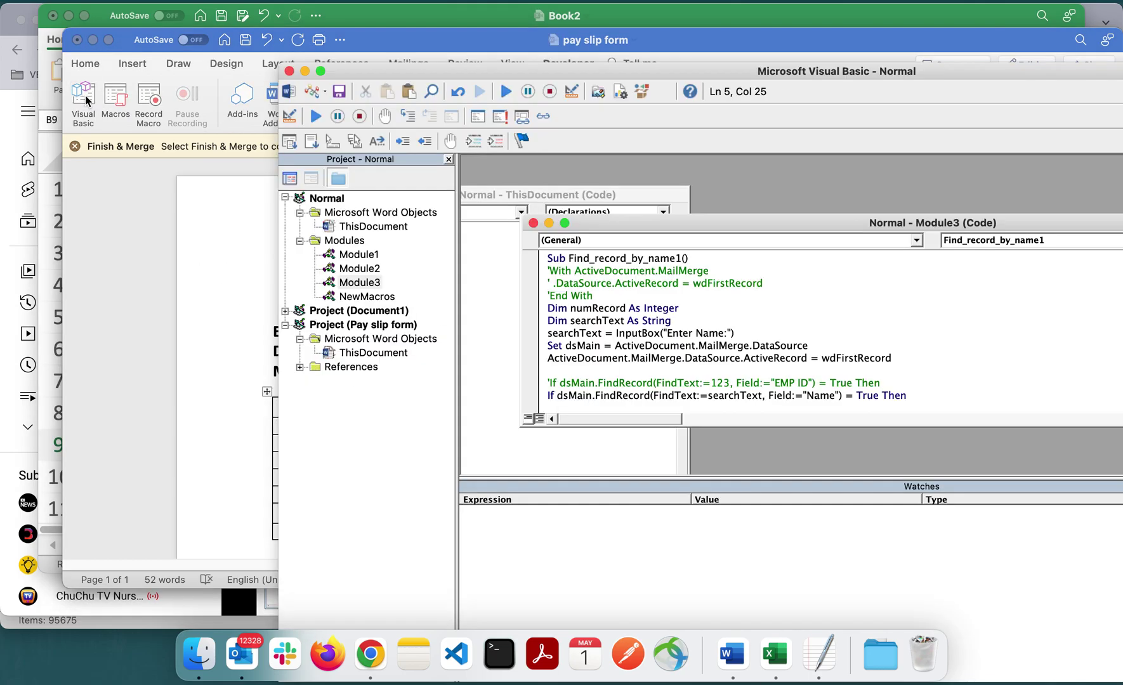
{"action": "left_click", "coordinate": [289, 70]}
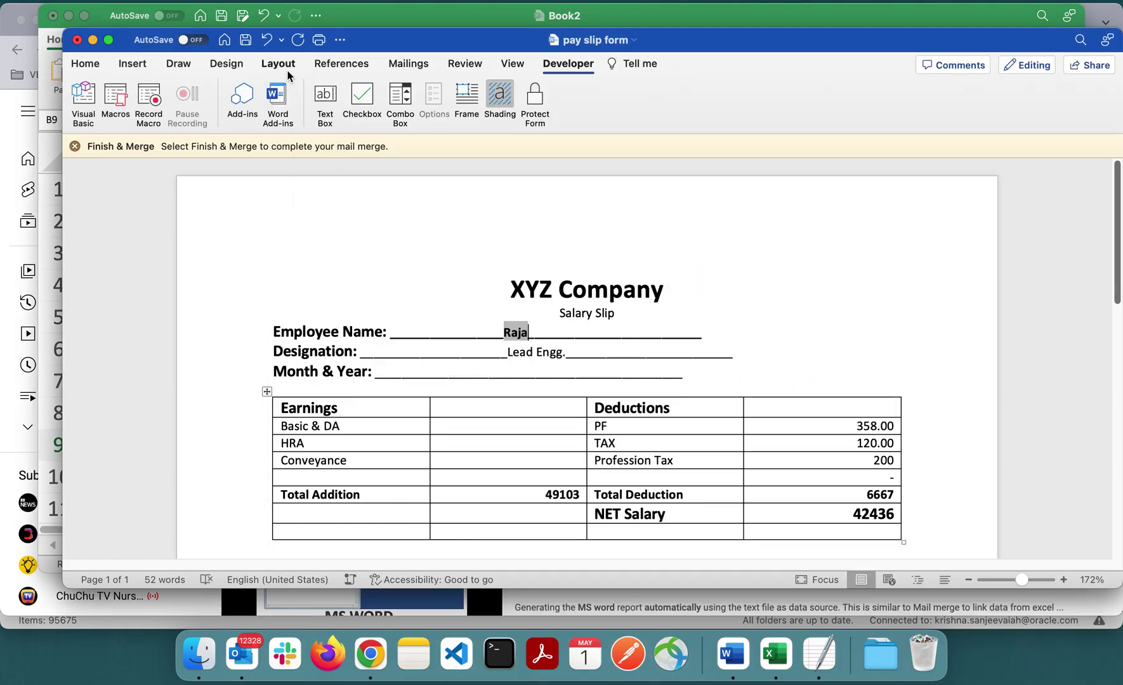
{"action": "left_click", "coordinate": [118, 107]}
{"action": "double_click", "coordinate": [524, 238]}
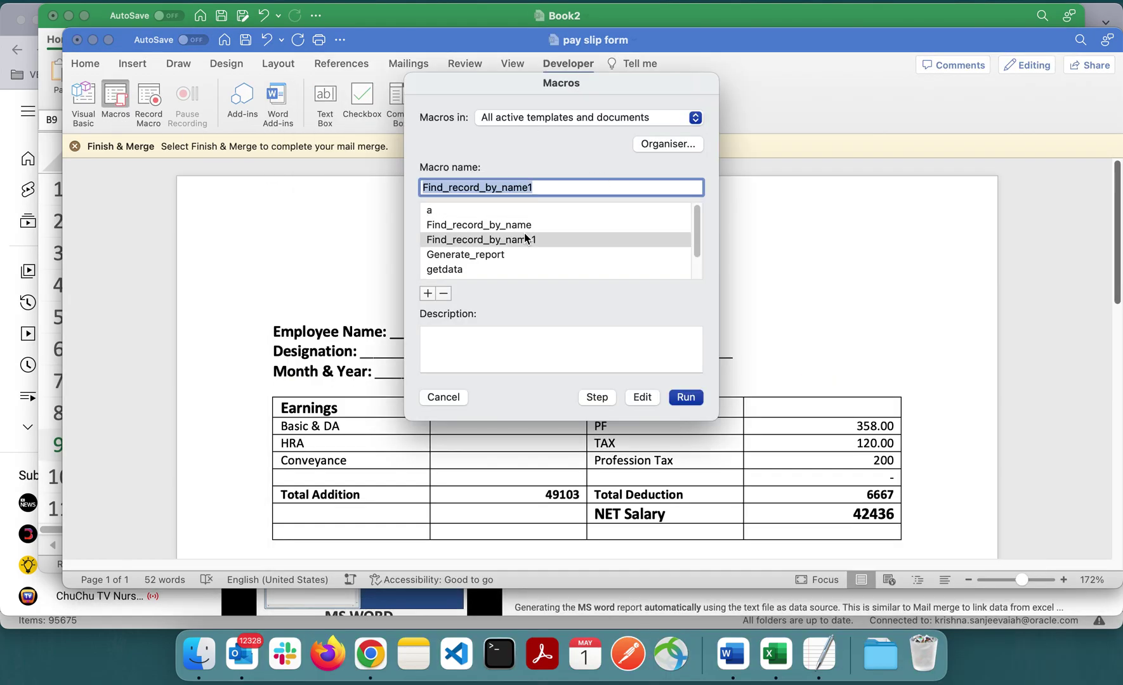
{"action": "type", "text": "Rox"}
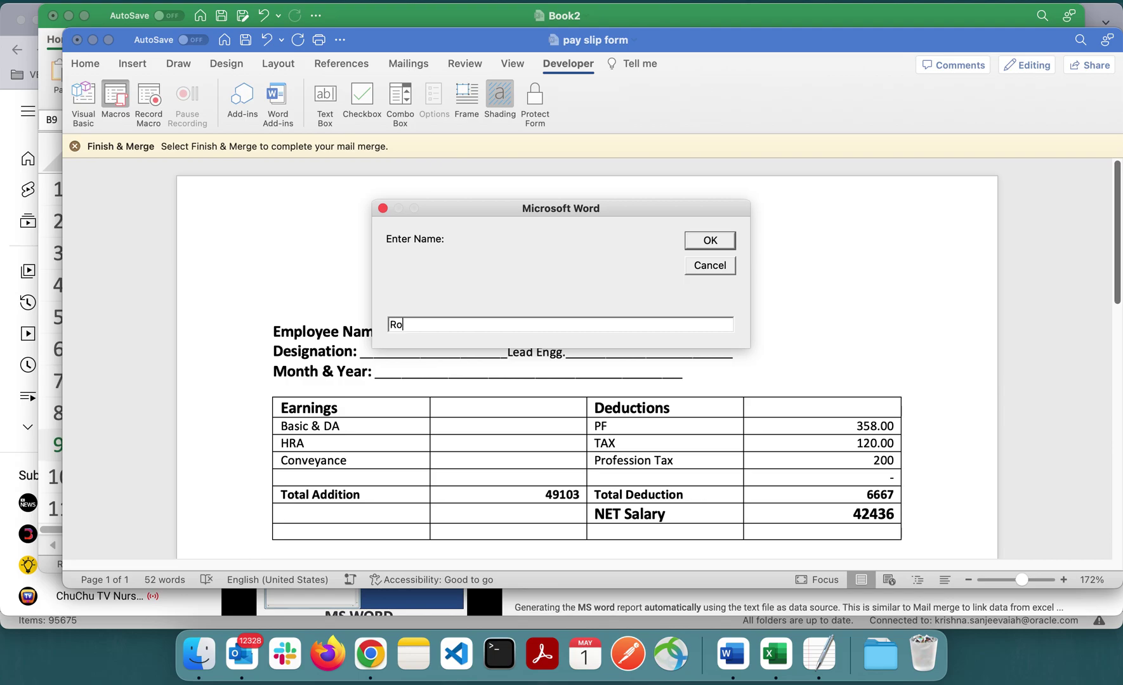
{"action": "left_click", "coordinate": [709, 241]}
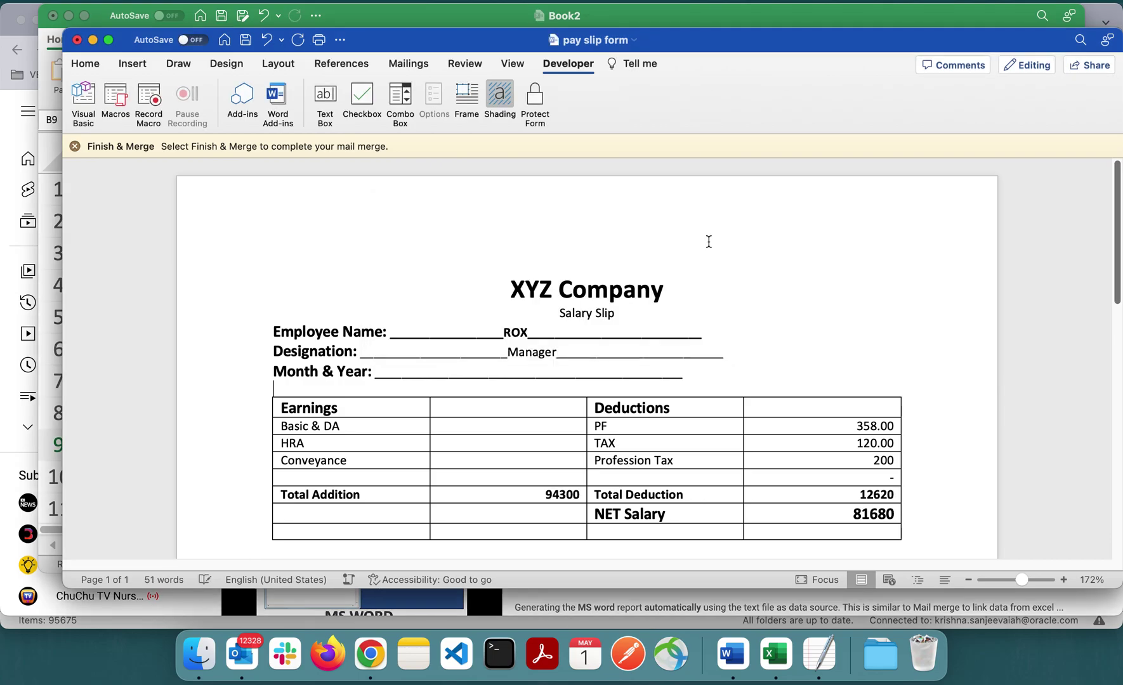
{"action": "scroll", "coordinate": [773, 387], "scroll_direction": "down", "scroll_amount": 5}
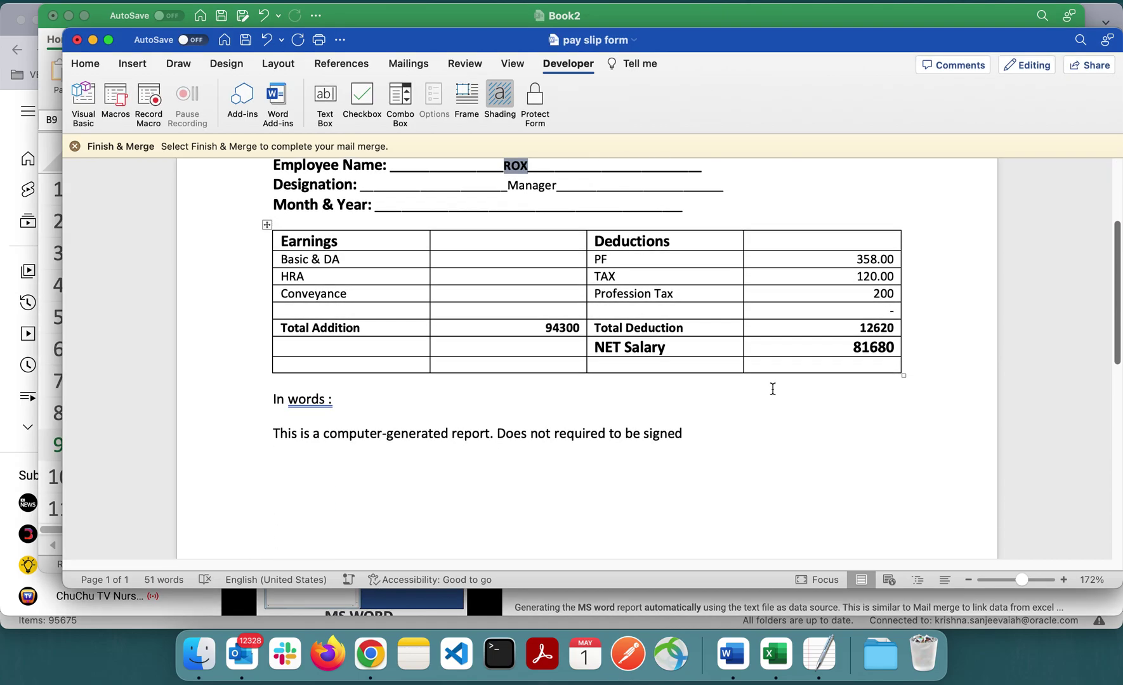
{"action": "scroll", "coordinate": [773, 389], "scroll_direction": "up", "scroll_amount": 3}
{"action": "scroll", "coordinate": [773, 388], "scroll_direction": "up", "scroll_amount": 3}
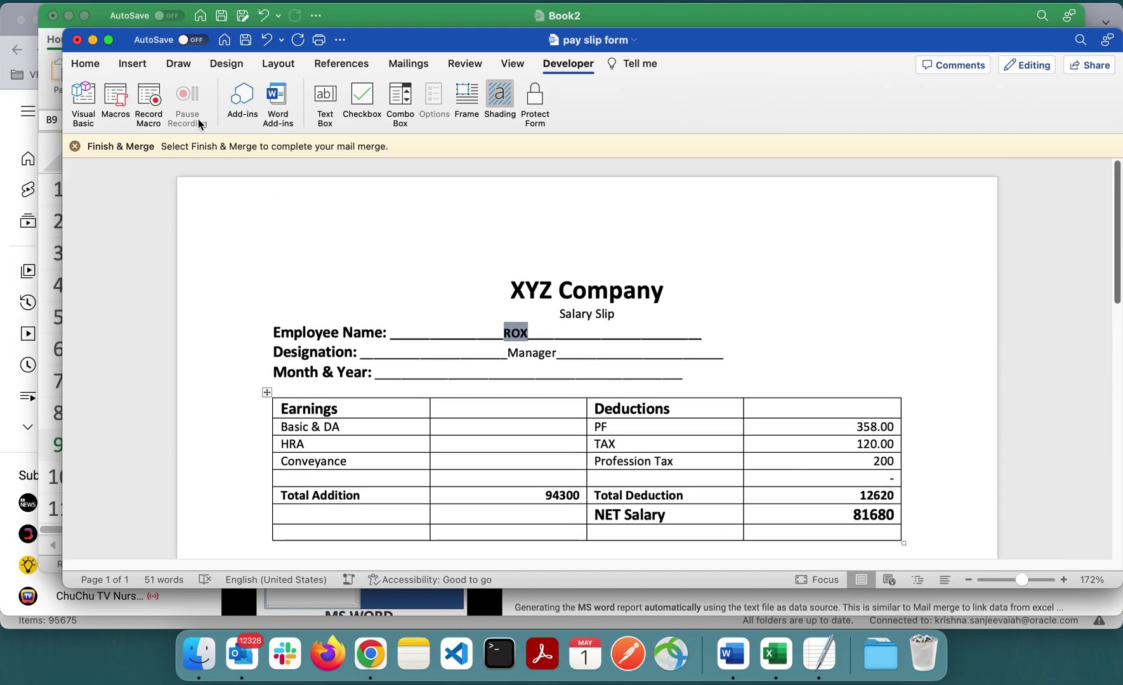
Rerun Find_record_by_name1 with a full employee name to show the Lead Engg. slip, net salary 42436
{"action": "left_click", "coordinate": [120, 96]}
{"action": "double_click", "coordinate": [500, 239]}
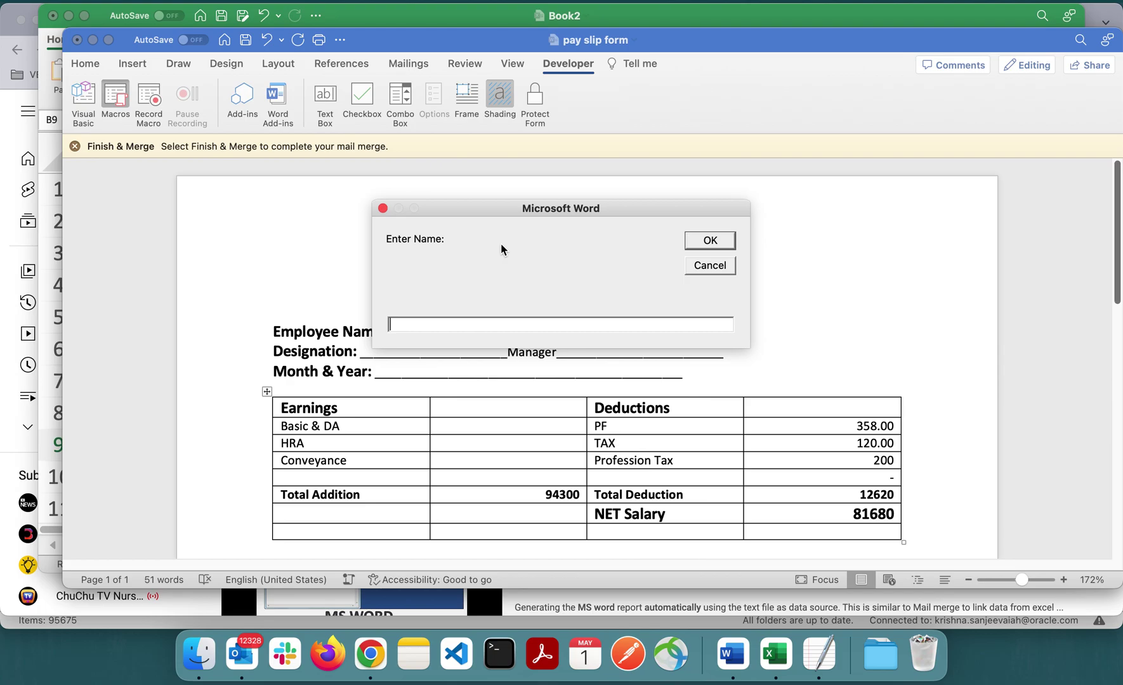
{"action": "type", "text": "Raja"}
{"action": "key", "text": "Return"}
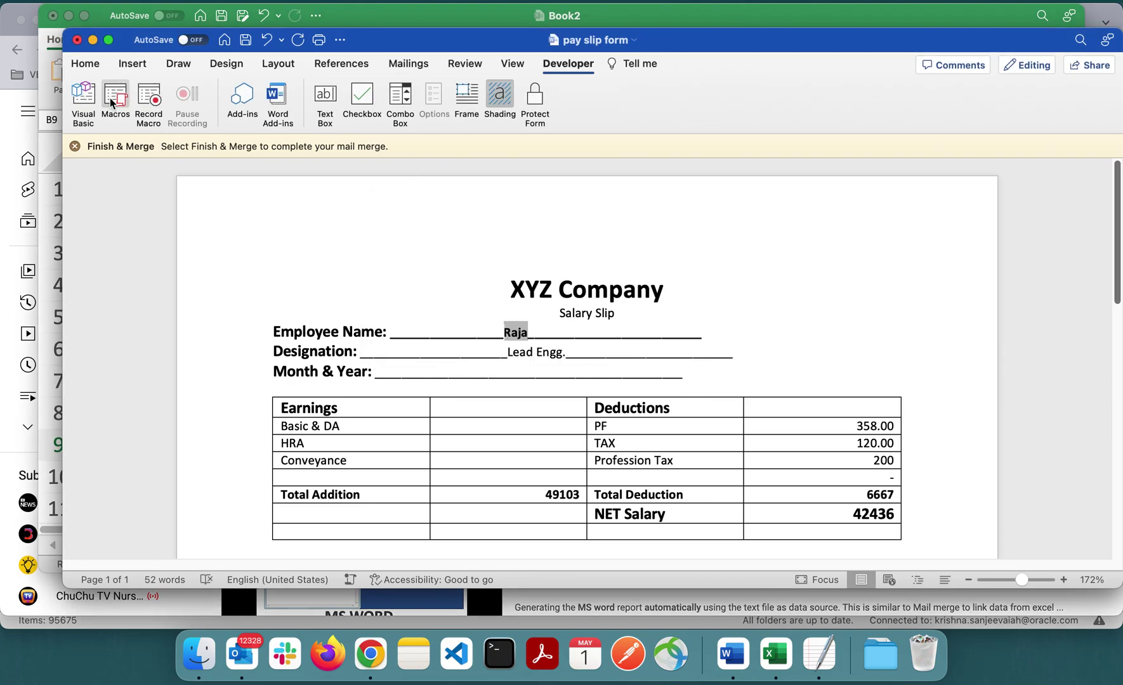
{"action": "left_click", "coordinate": [115, 98]}
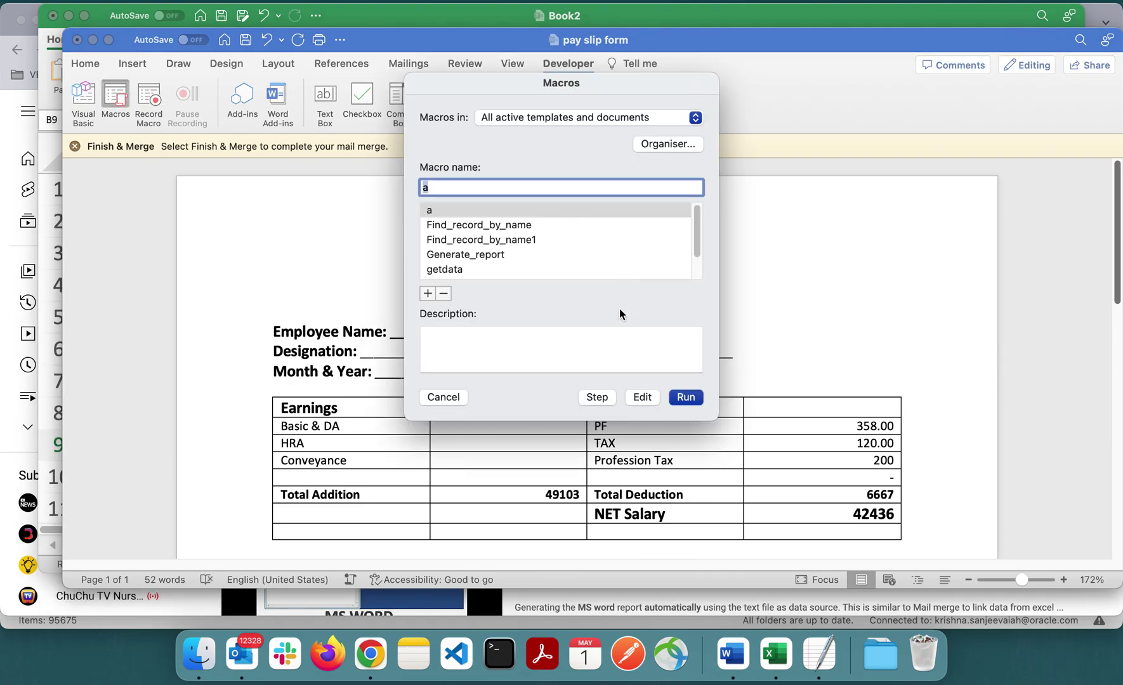
{"action": "left_click", "coordinate": [505, 241]}
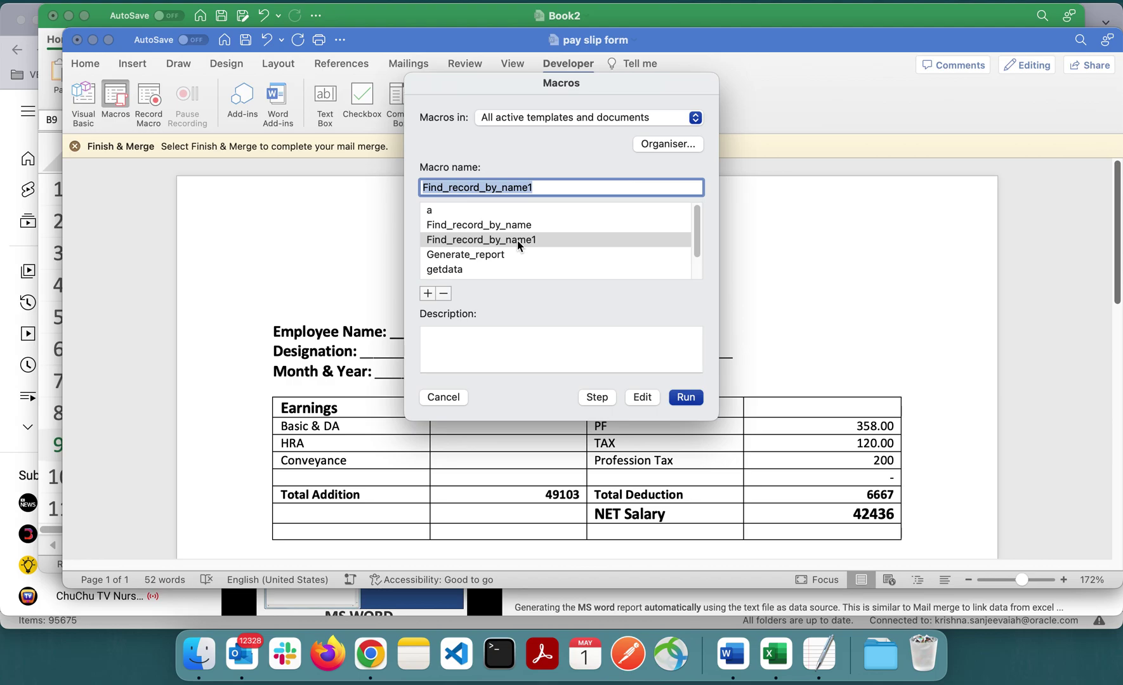
{"action": "left_click", "coordinate": [640, 398]}
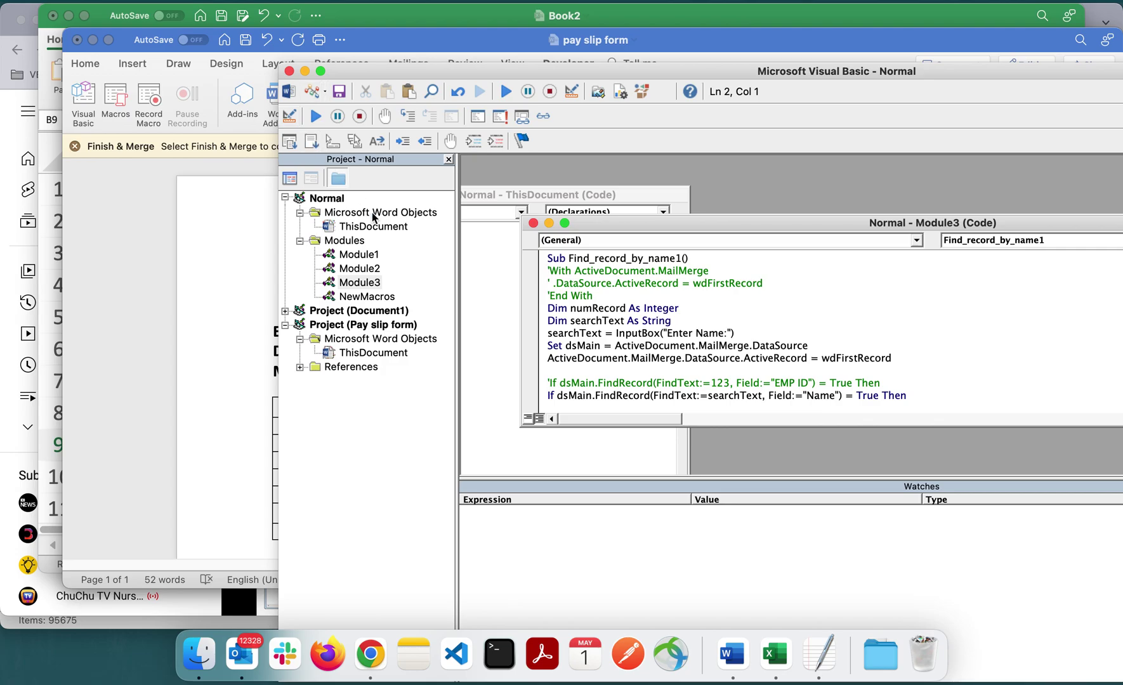
{"action": "left_click", "coordinate": [289, 70]}
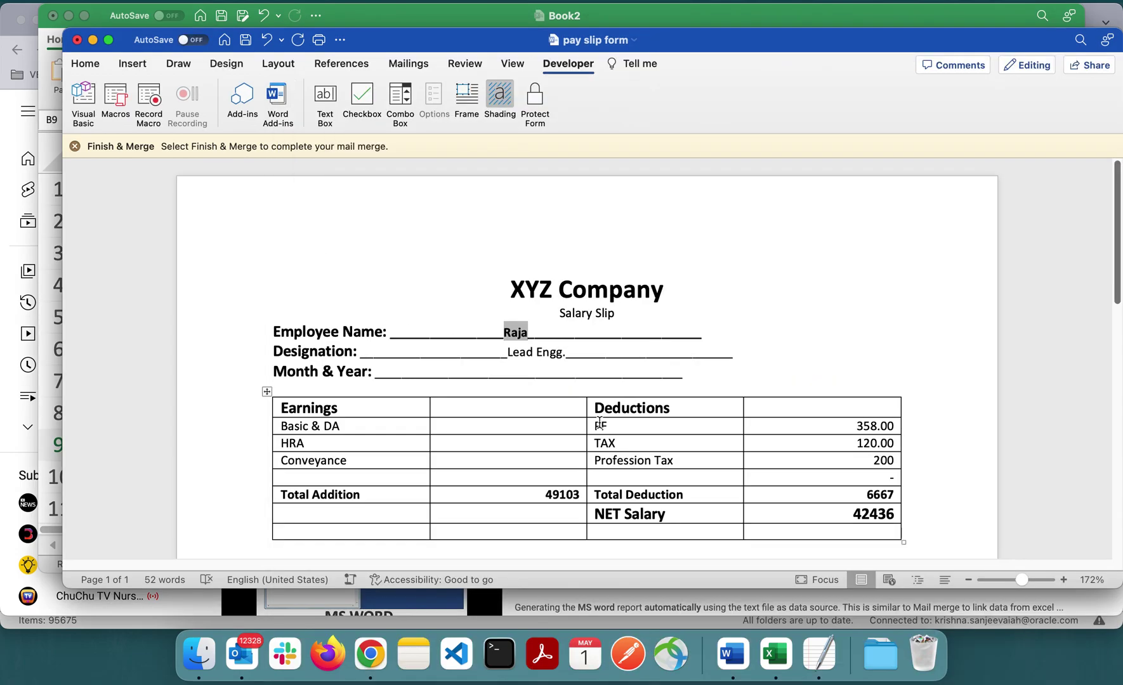
Run Find_record_by_name1 with a two-letter partial name to show the Manager slip, net 81680
{"action": "left_click", "coordinate": [116, 112]}
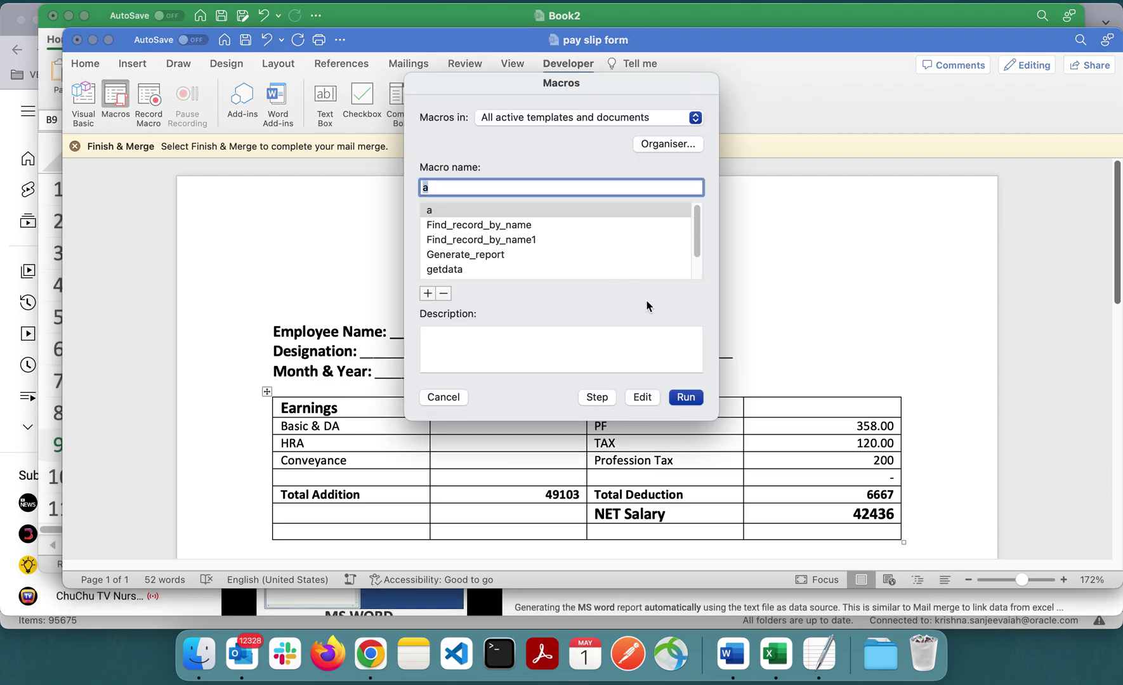
{"action": "double_click", "coordinate": [500, 241]}
{"action": "type", "text": "ROX"}
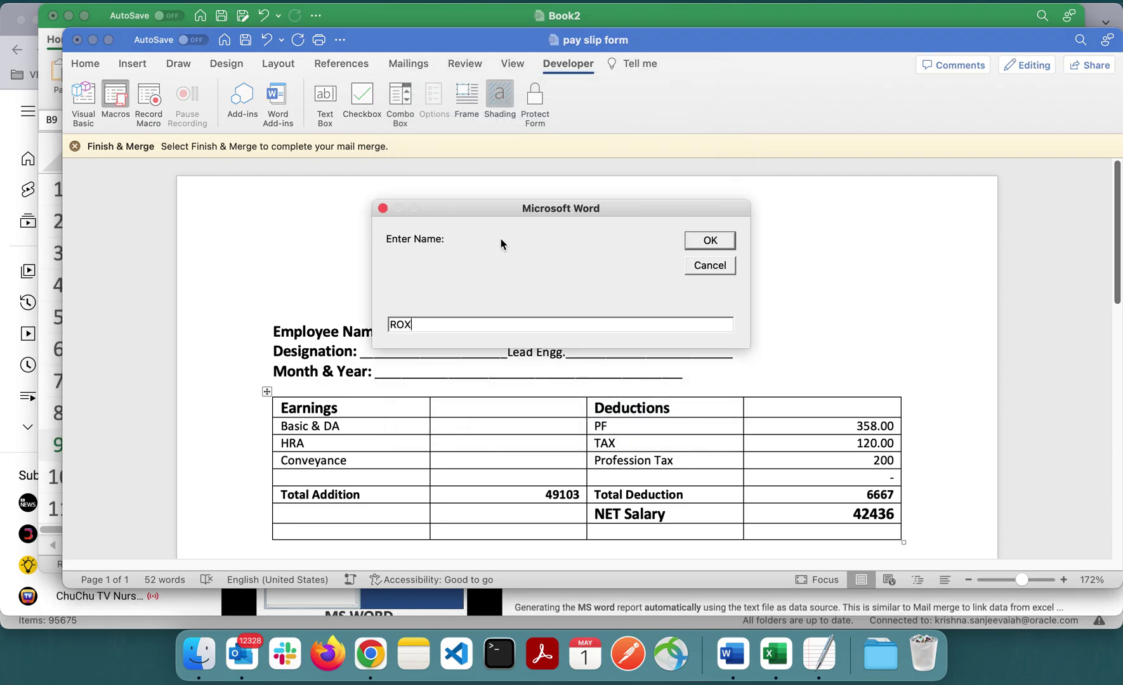
{"action": "key", "text": "Return"}
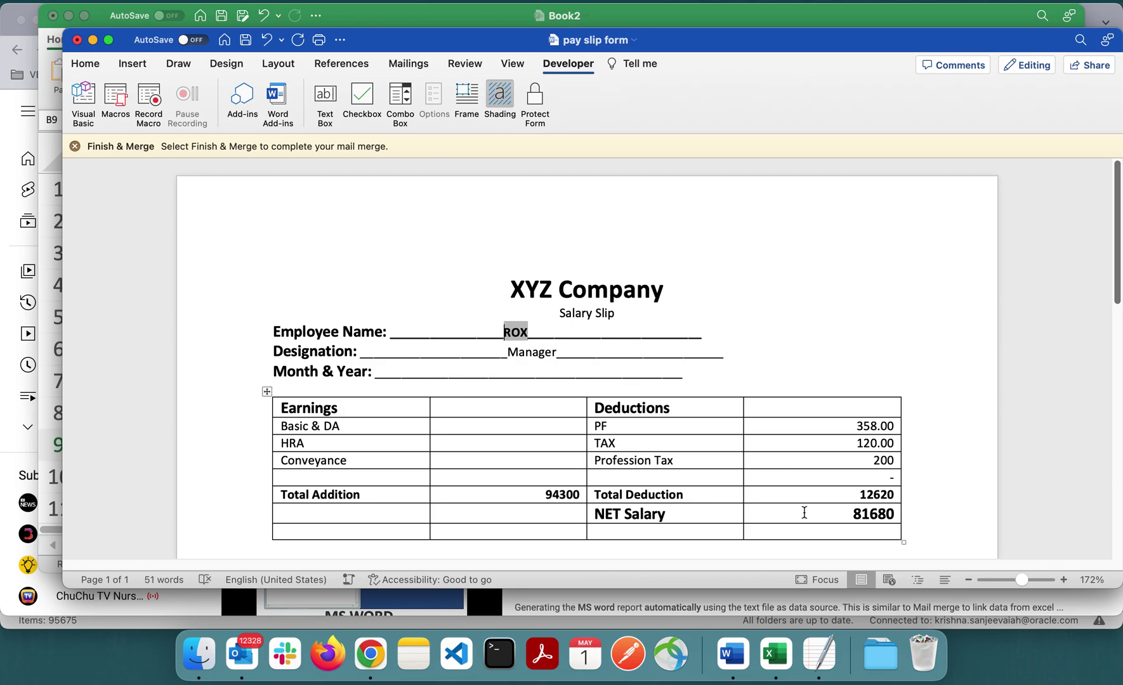
Open the Visual Basic editor with the Module3 code window maximized
{"action": "left_click", "coordinate": [76, 88]}
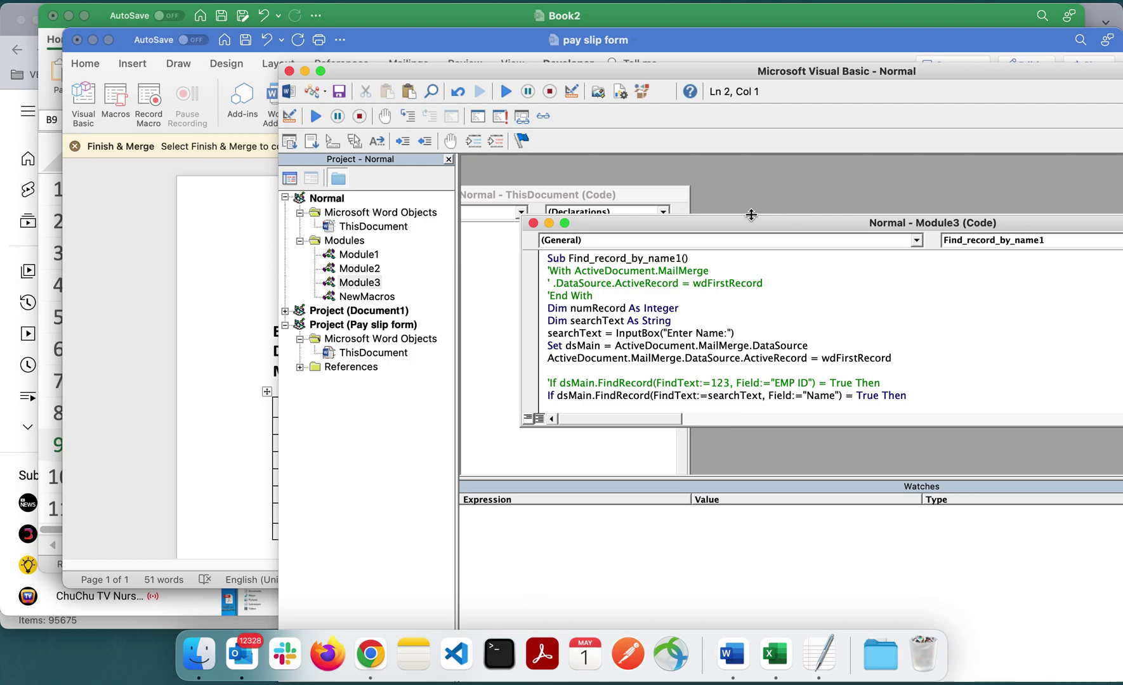
{"action": "double_click", "coordinate": [749, 219]}
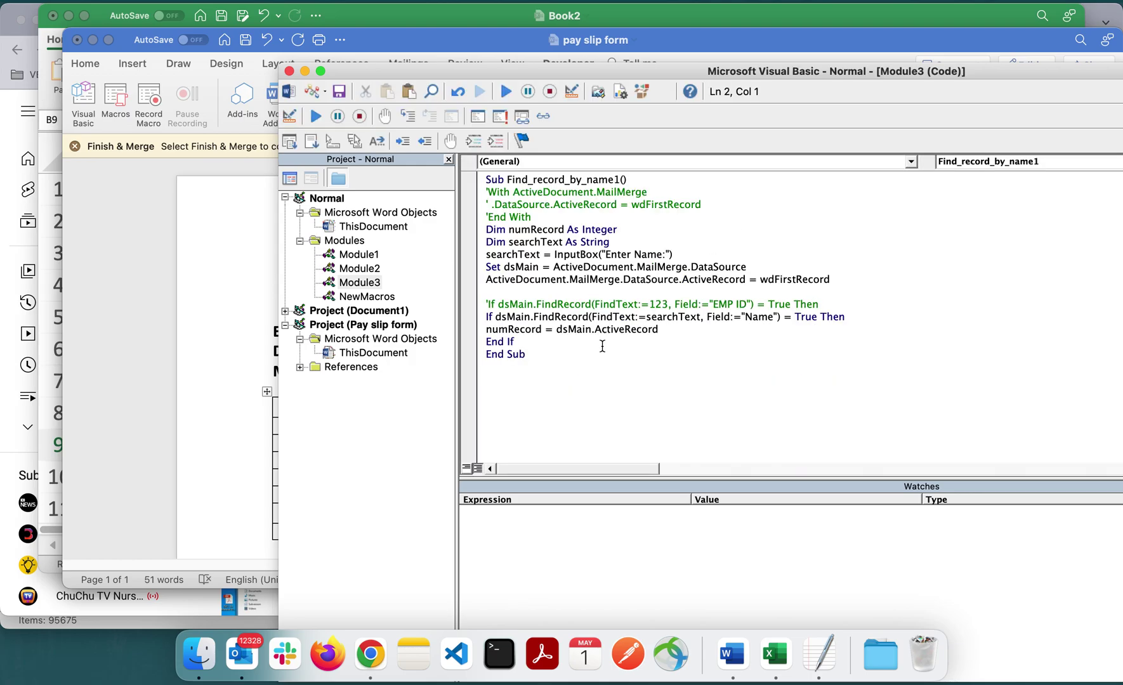
{"action": "left_click", "coordinate": [203, 371]}
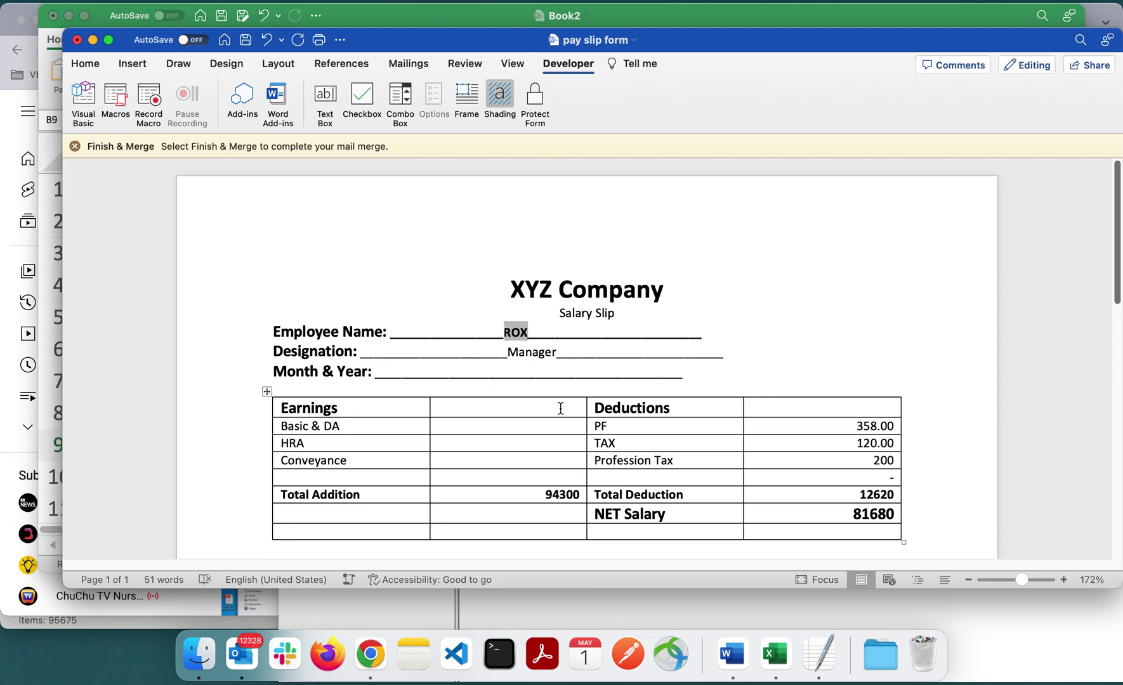
{"action": "left_click", "coordinate": [728, 660]}
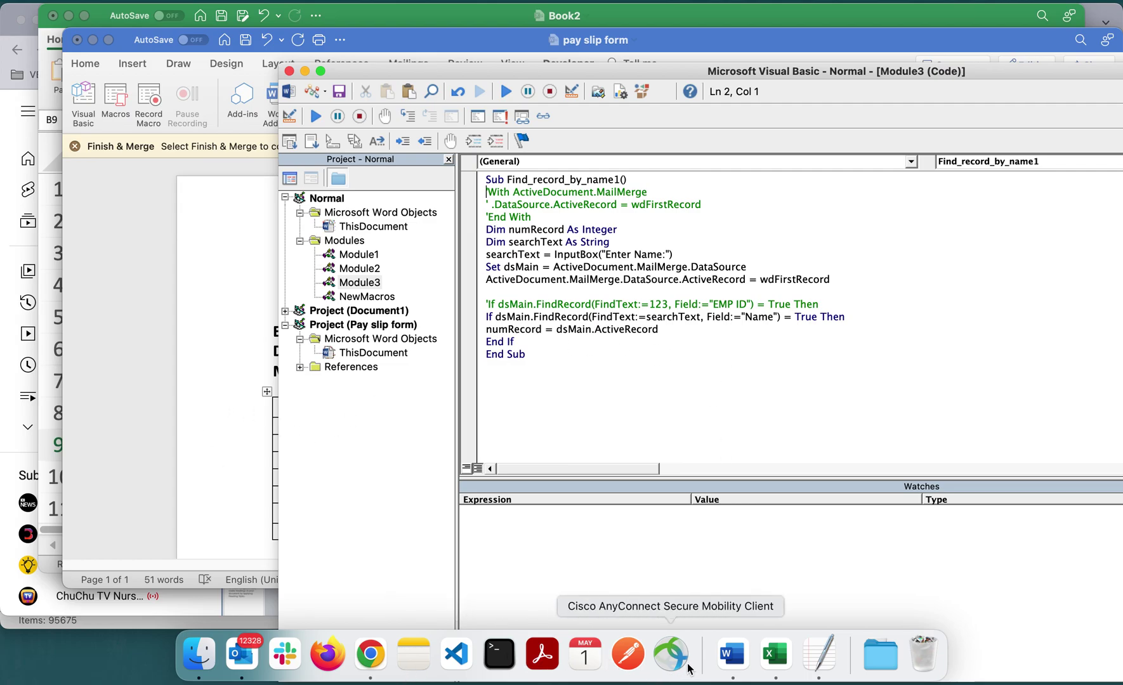
{"action": "left_click", "coordinate": [743, 662]}
{"action": "left_click", "coordinate": [774, 654]}
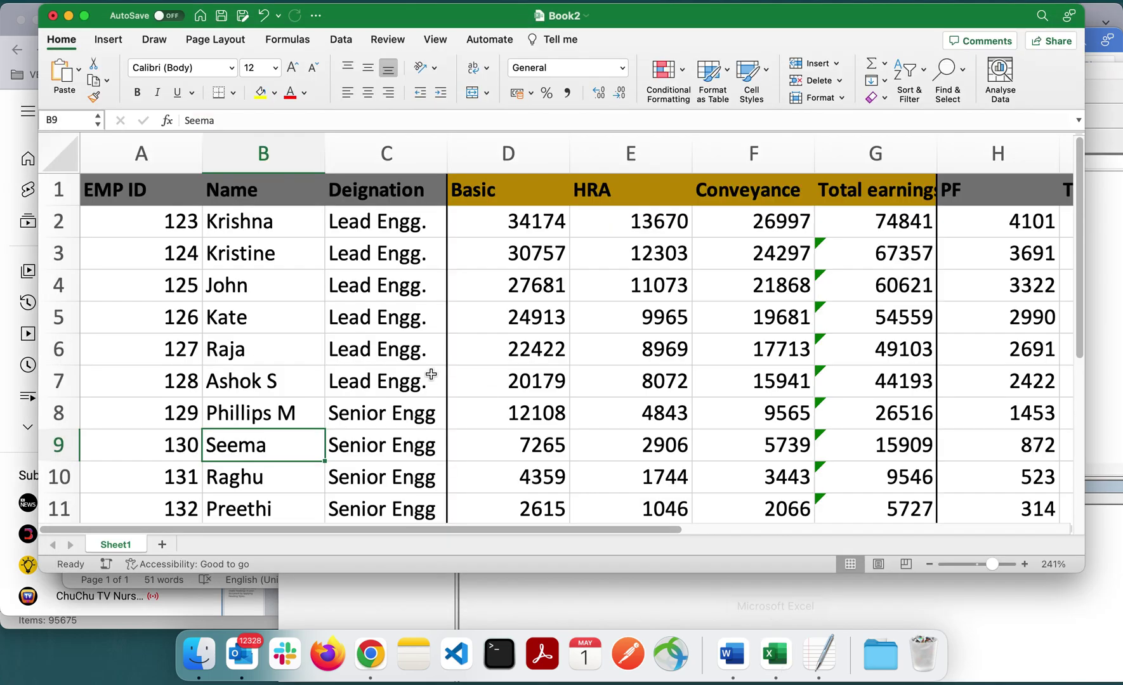
{"action": "left_click", "coordinate": [257, 466]}
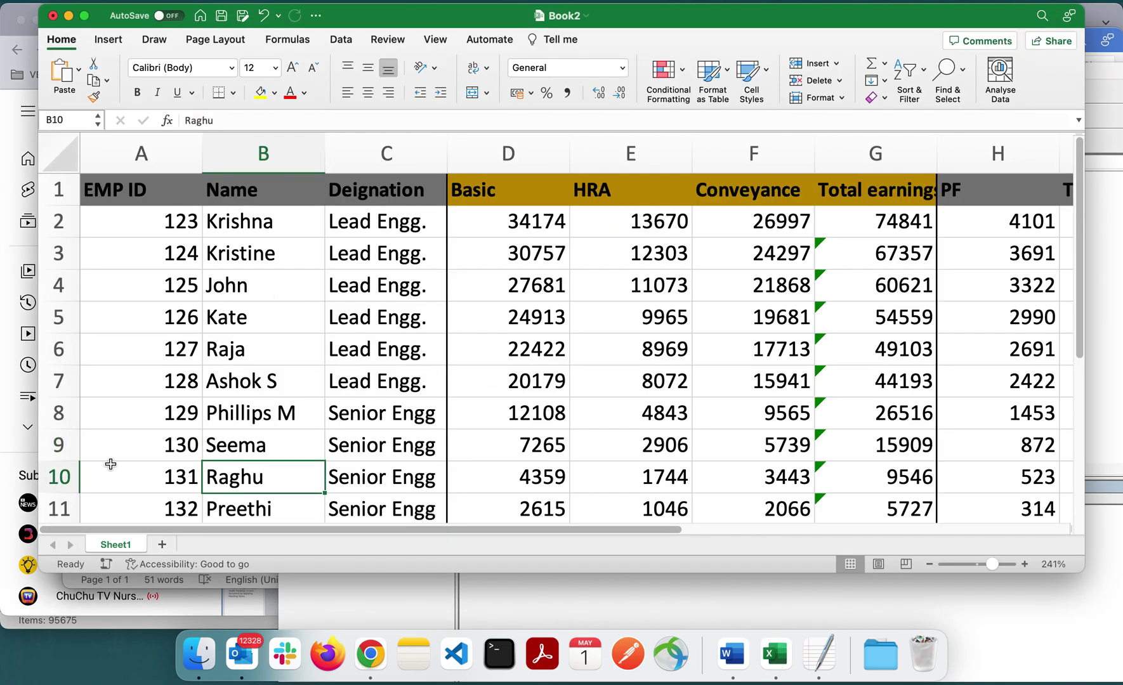
{"action": "scroll", "coordinate": [292, 469], "scroll_direction": "down", "scroll_amount": 2}
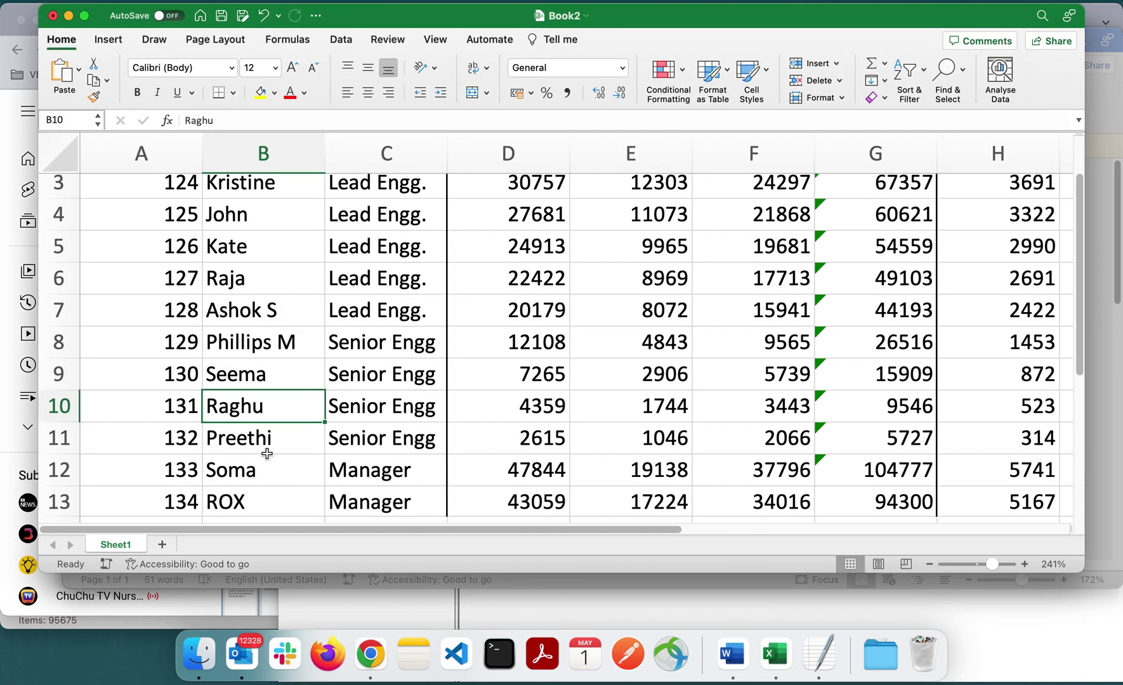
{"action": "left_click_drag", "start_coordinate": [253, 439], "coordinate": [258, 501]}
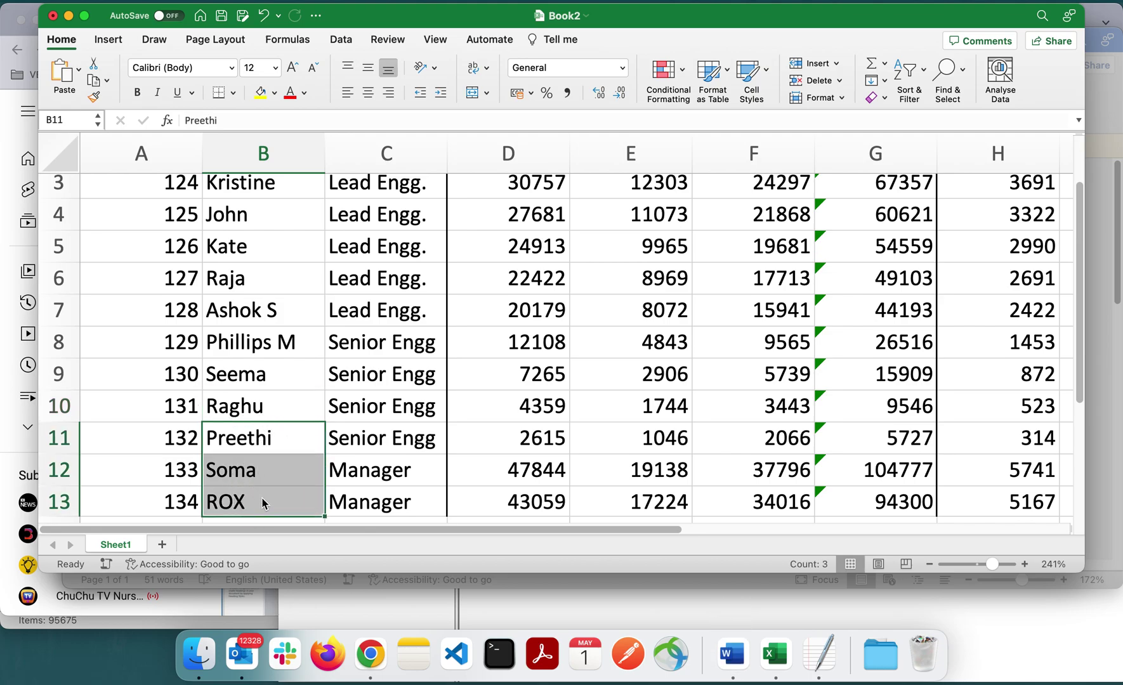
{"action": "double_click", "coordinate": [246, 282]}
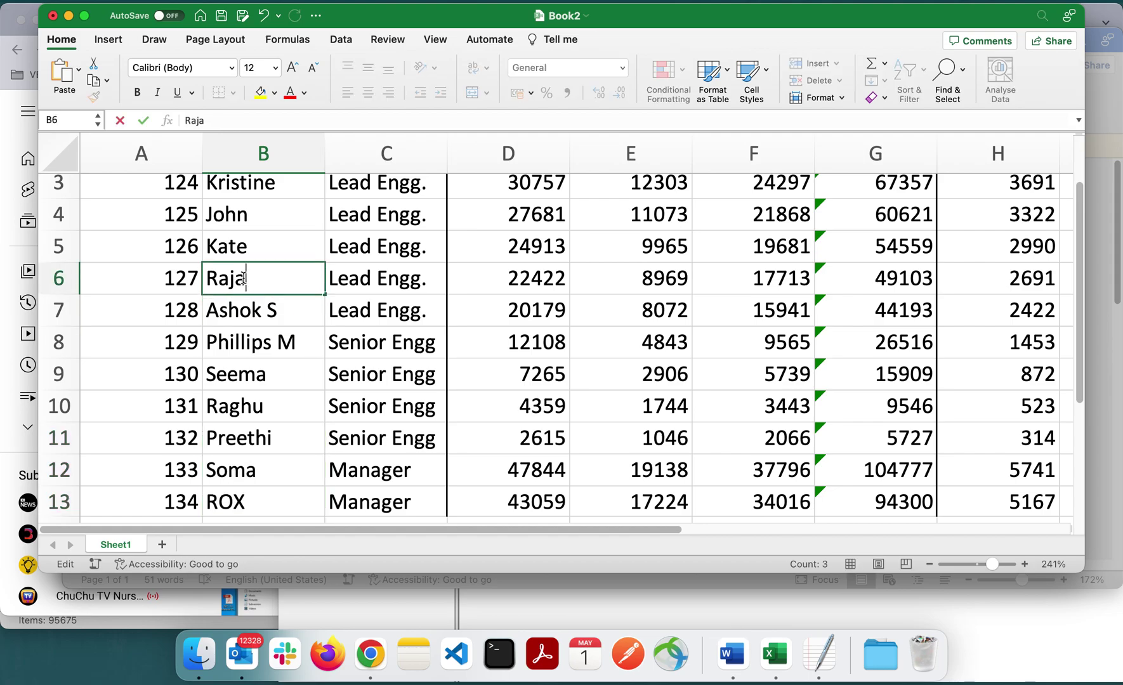
{"action": "left_click", "coordinate": [593, 439]}
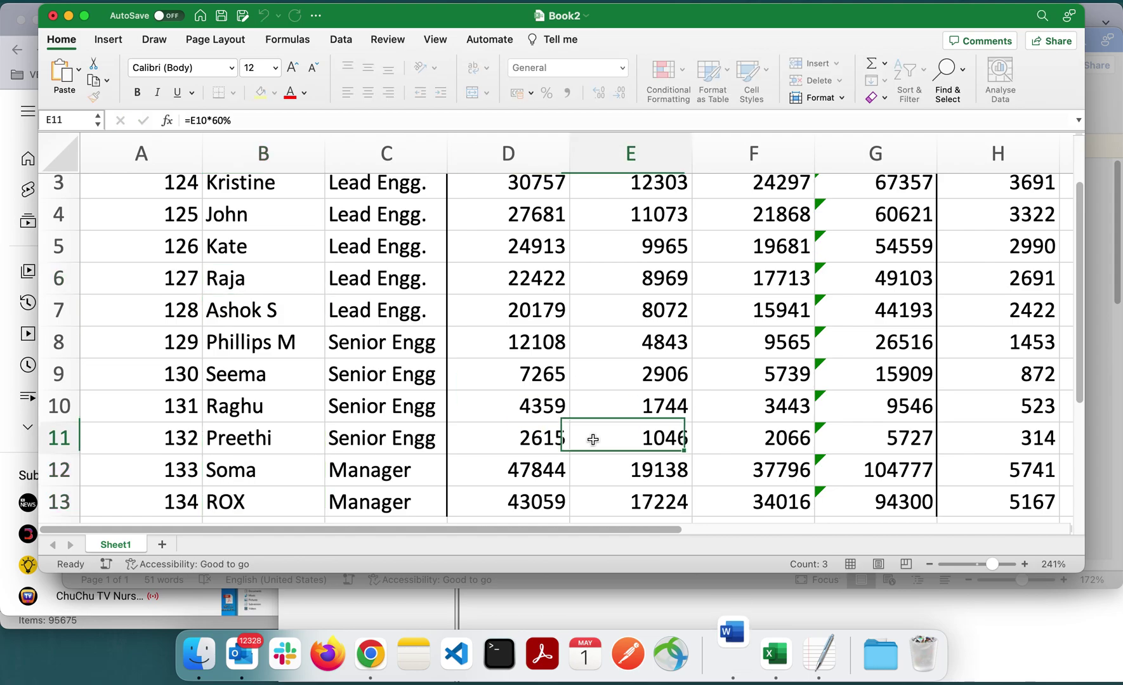
{"action": "left_click", "coordinate": [733, 653]}
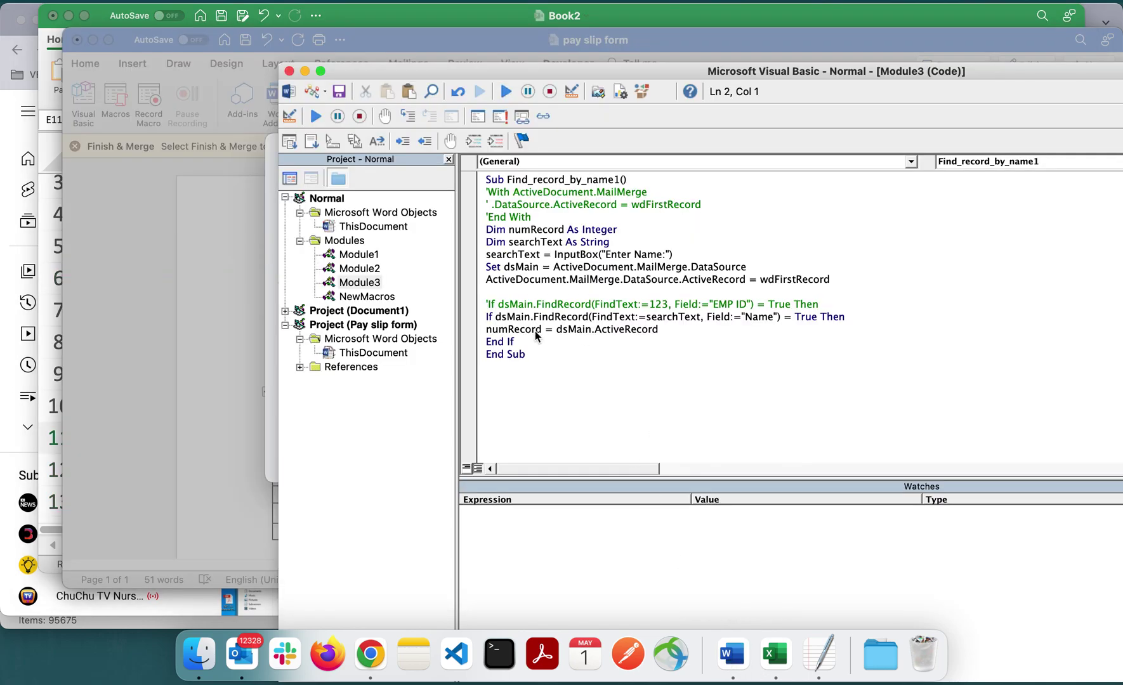
{"action": "double_click", "coordinate": [791, 280]}
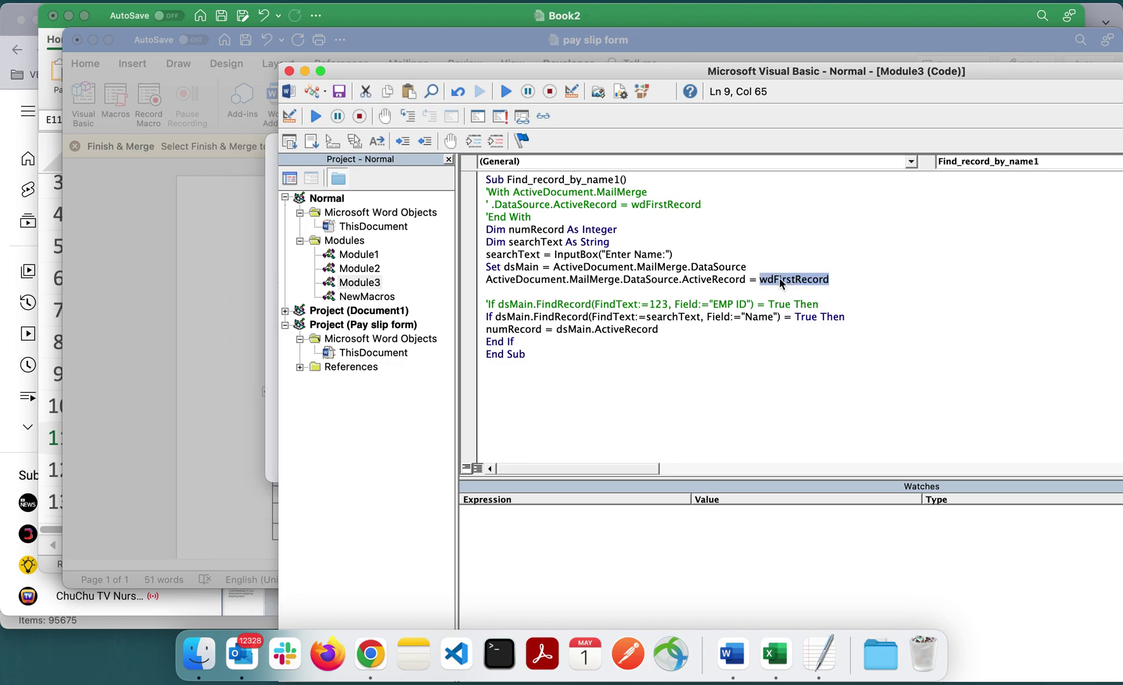
{"action": "left_click", "coordinate": [483, 281]}
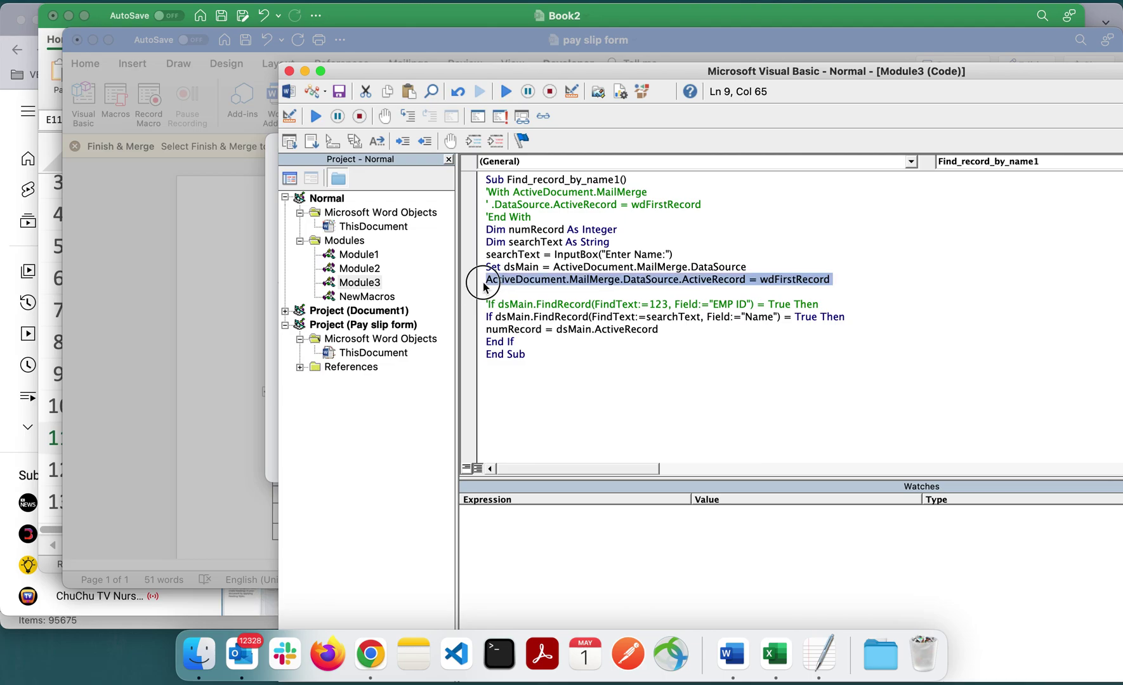
{"action": "double_click", "coordinate": [782, 279]}
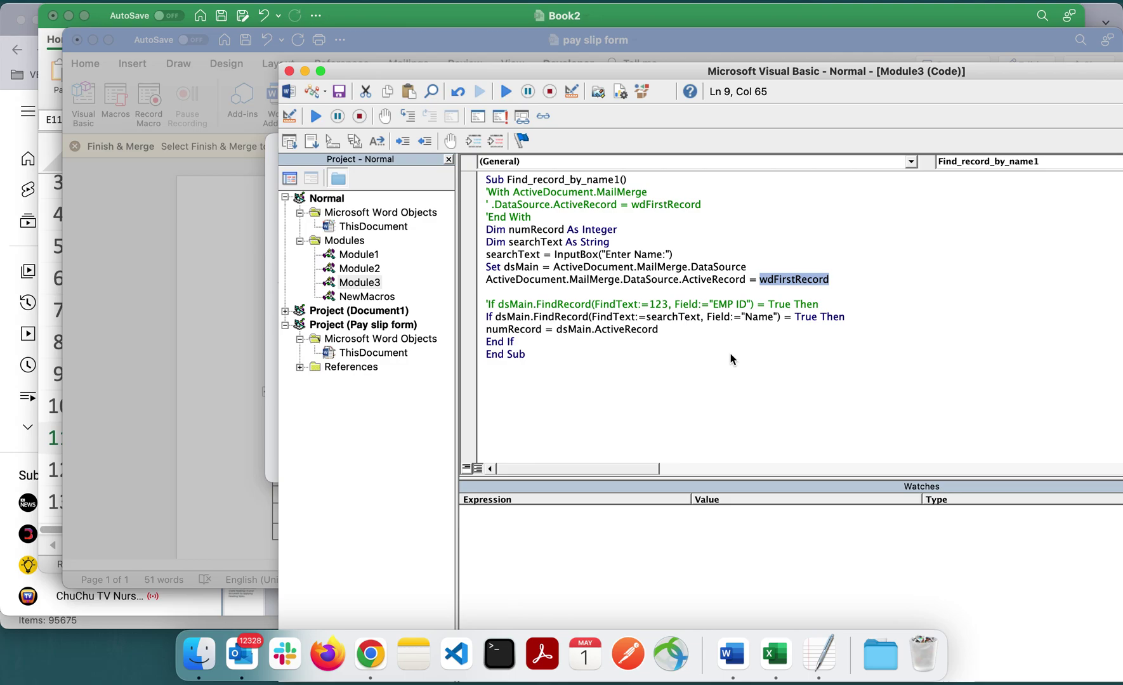
{"action": "left_click", "coordinate": [787, 280]}
{"action": "left_click", "coordinate": [783, 666]}
Cancel the Save As prompt and step the merge preview back two records to record 10
{"action": "left_click", "coordinate": [737, 663]}
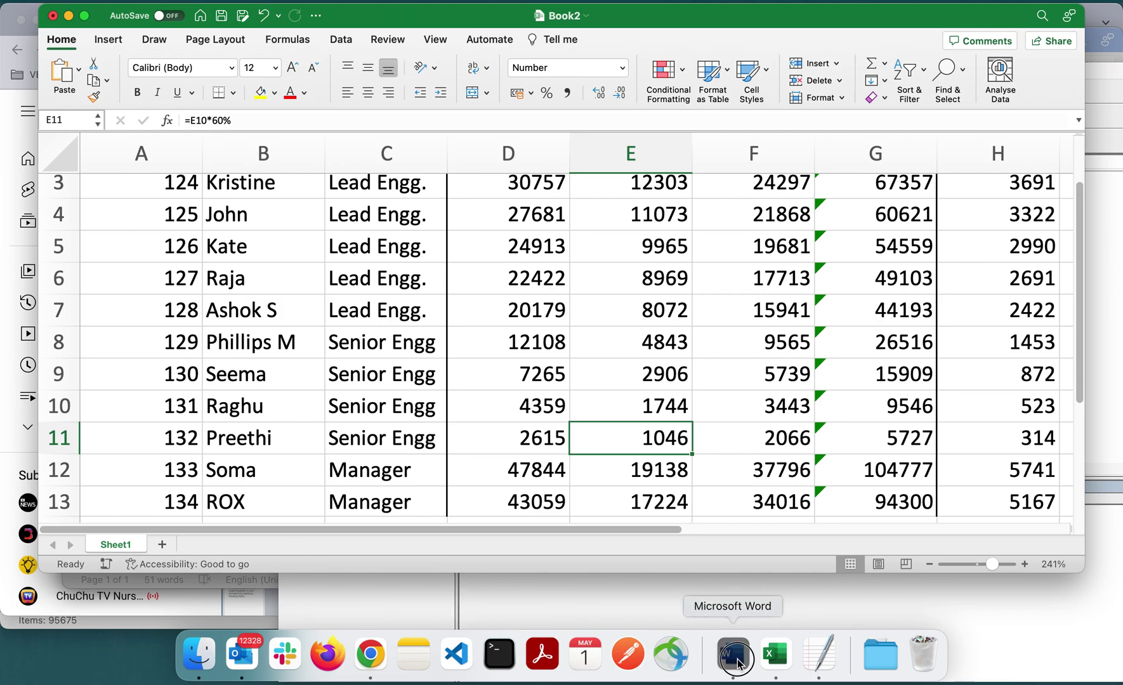
{"action": "left_click", "coordinate": [187, 439]}
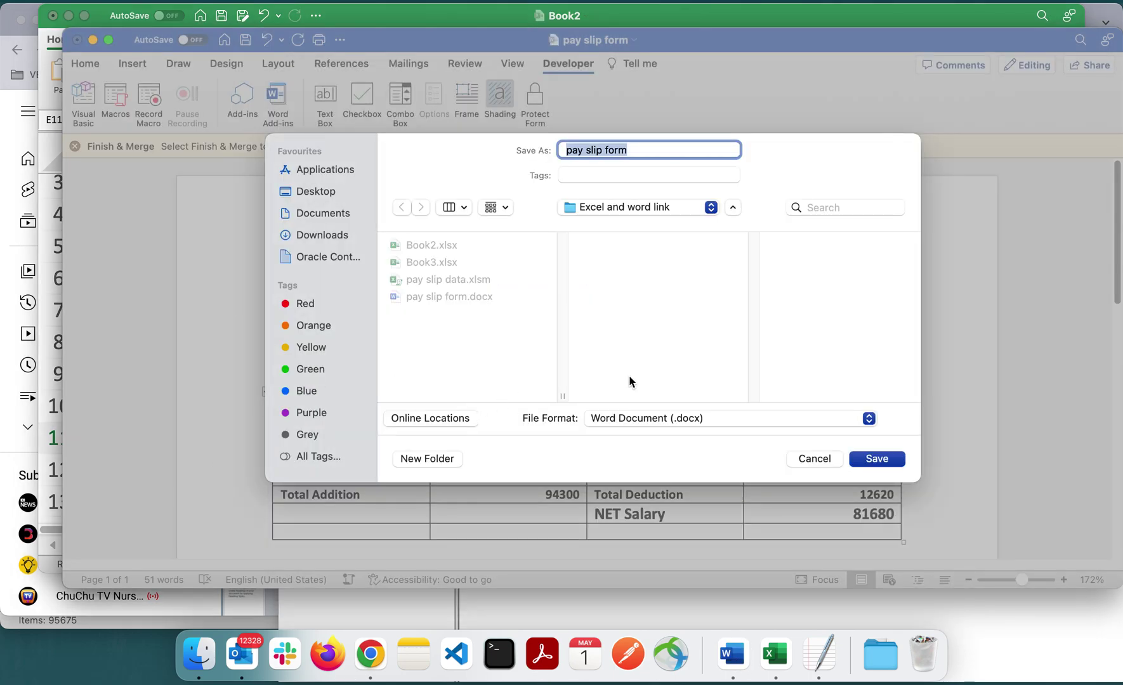
{"action": "left_click", "coordinate": [807, 457]}
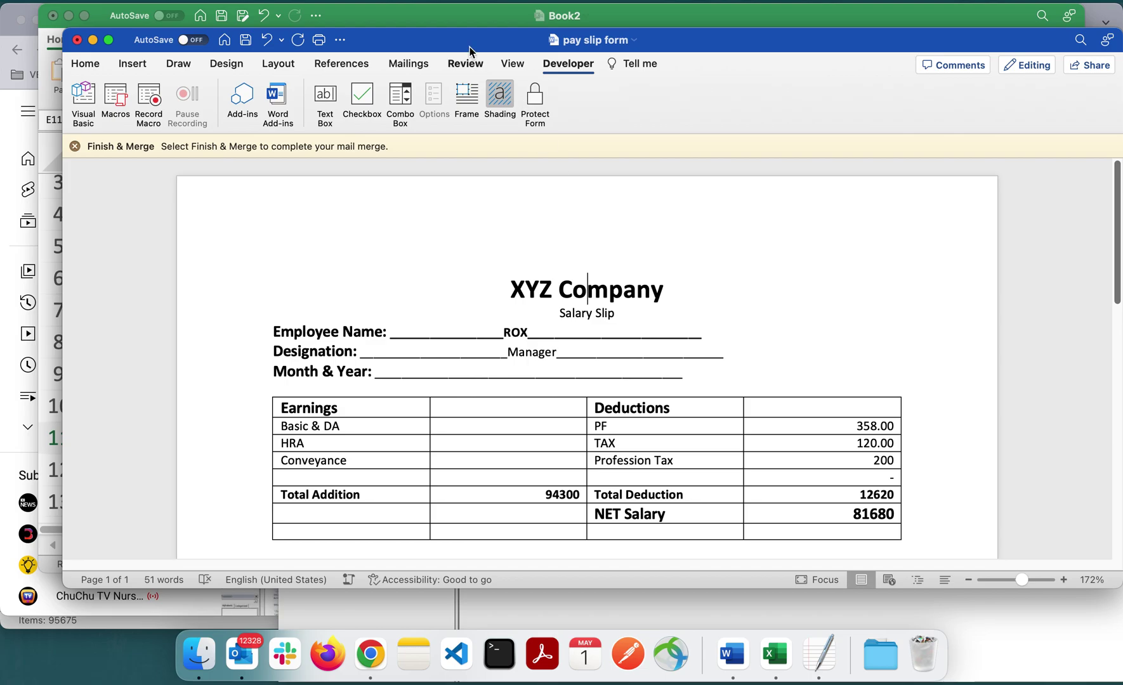
{"action": "left_click", "coordinate": [409, 62]}
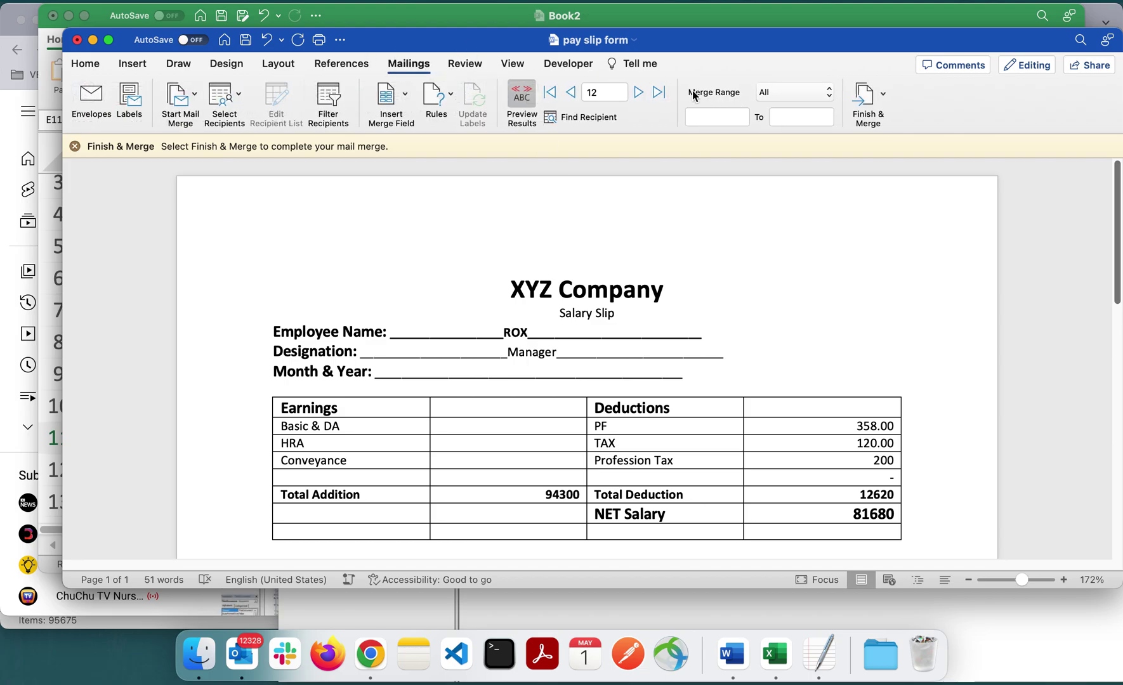
{"action": "left_click", "coordinate": [570, 93]}
{"action": "left_click", "coordinate": [570, 93]}
{"action": "left_click", "coordinate": [521, 98]}
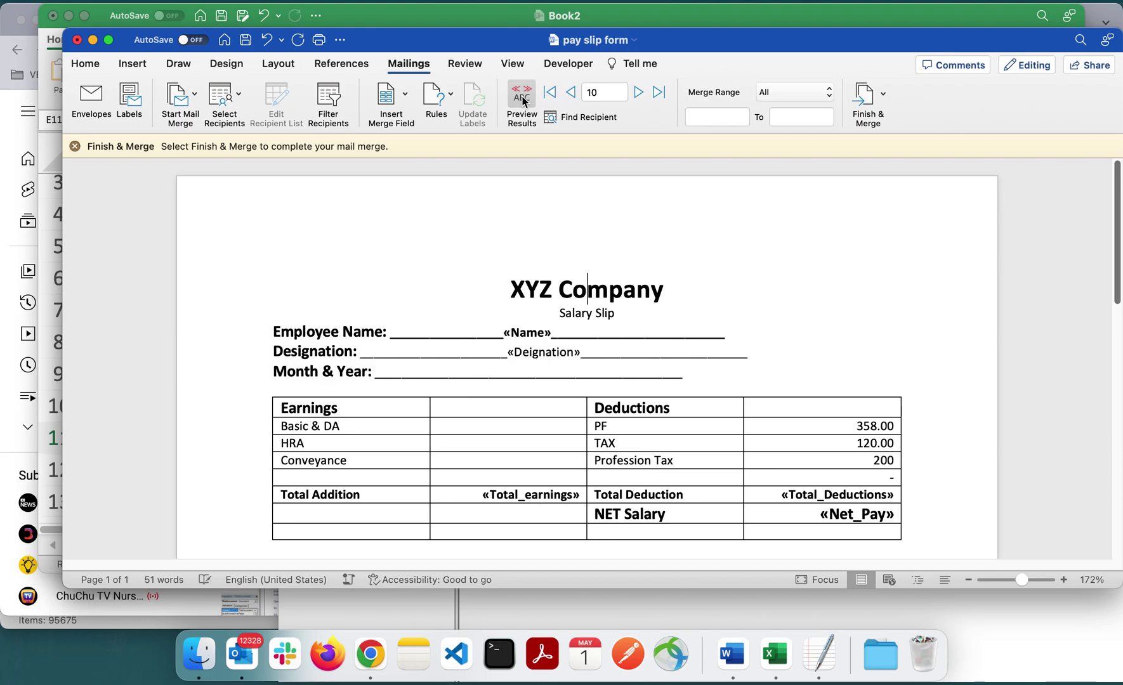
{"action": "left_click", "coordinate": [522, 99]}
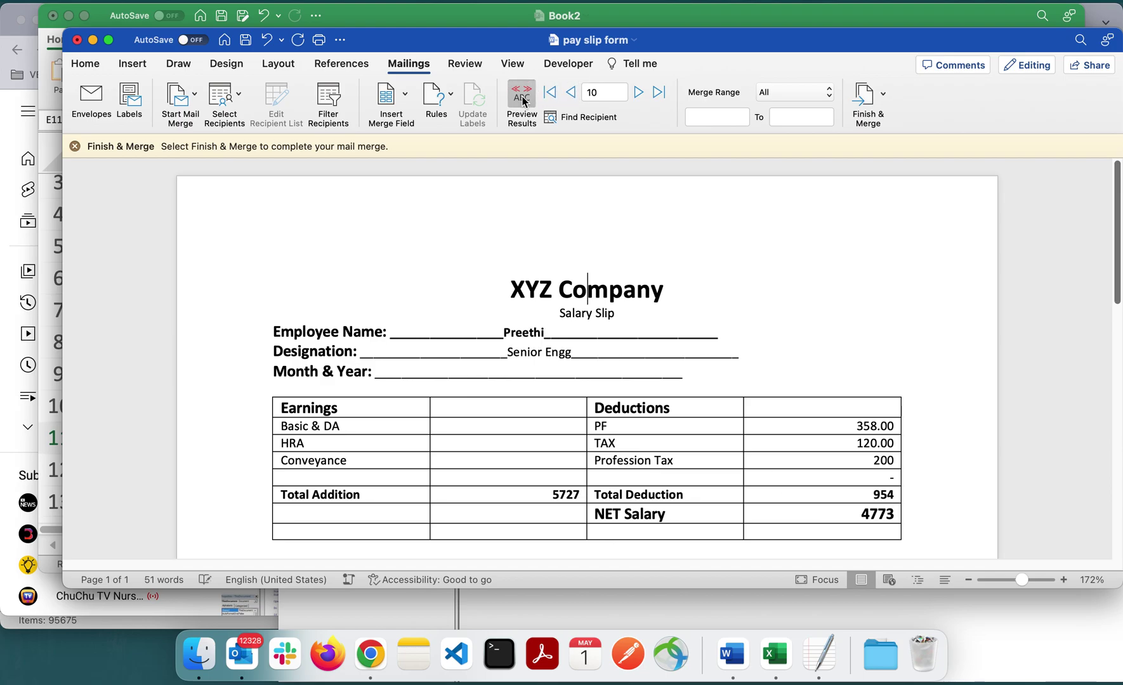
{"action": "double_click", "coordinate": [520, 334]}
In Excel, select the employee names in B11, B6:B10 and B12:B13, then return to Word
{"action": "left_click", "coordinate": [776, 653]}
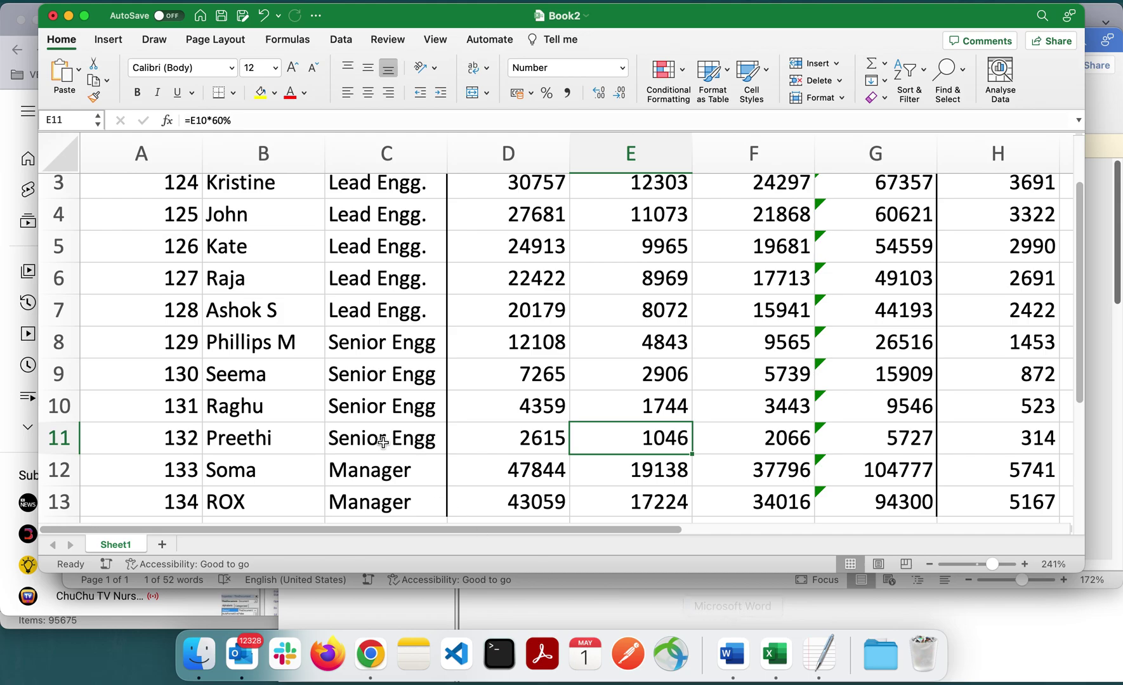
{"action": "left_click", "coordinate": [260, 444]}
{"action": "left_click", "coordinate": [241, 282]}
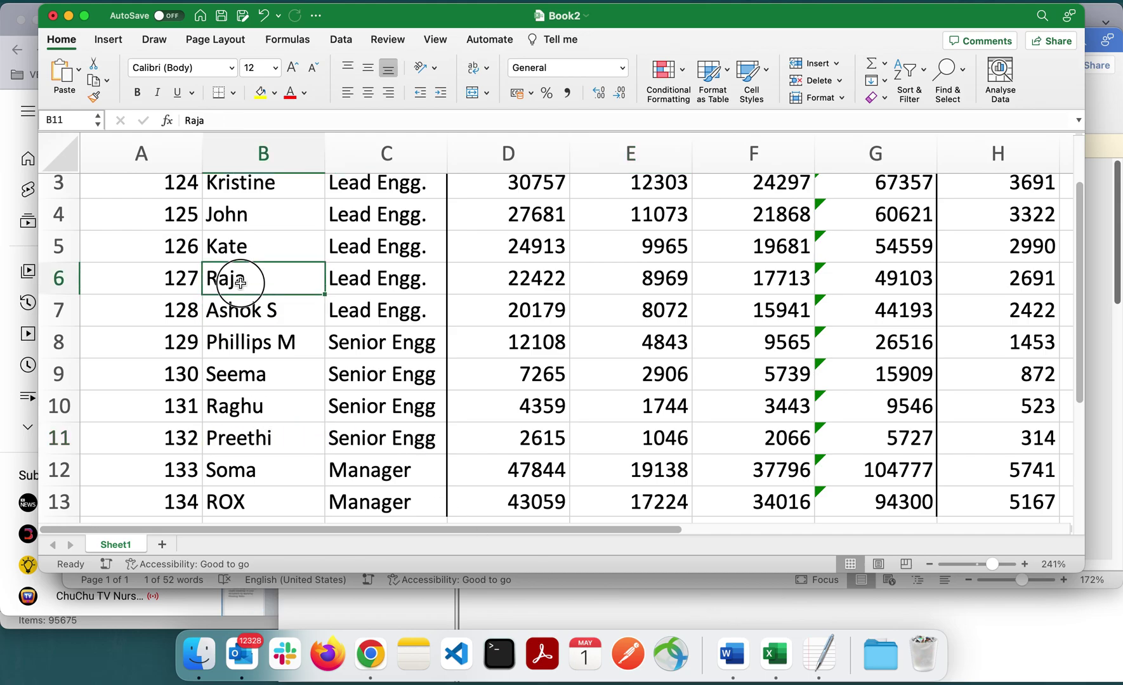
{"action": "left_click_drag", "start_coordinate": [240, 282], "coordinate": [259, 398]}
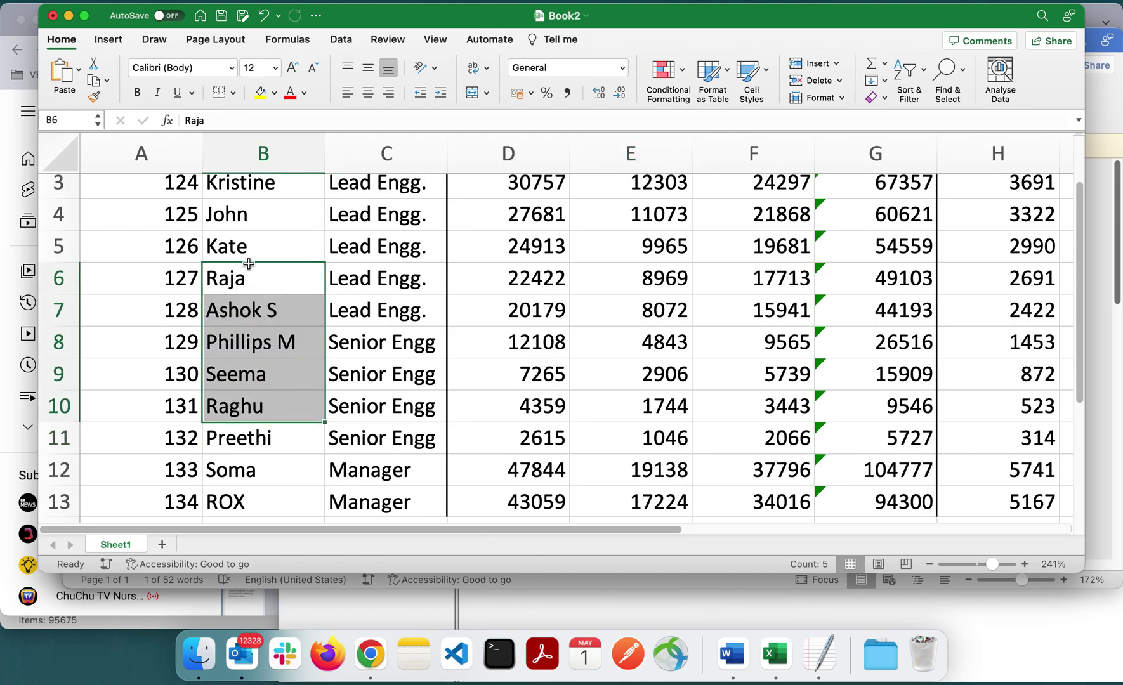
{"action": "left_click_drag", "start_coordinate": [260, 472], "coordinate": [255, 519]}
{"action": "scroll", "coordinate": [336, 390], "scroll_direction": "down", "scroll_amount": 2}
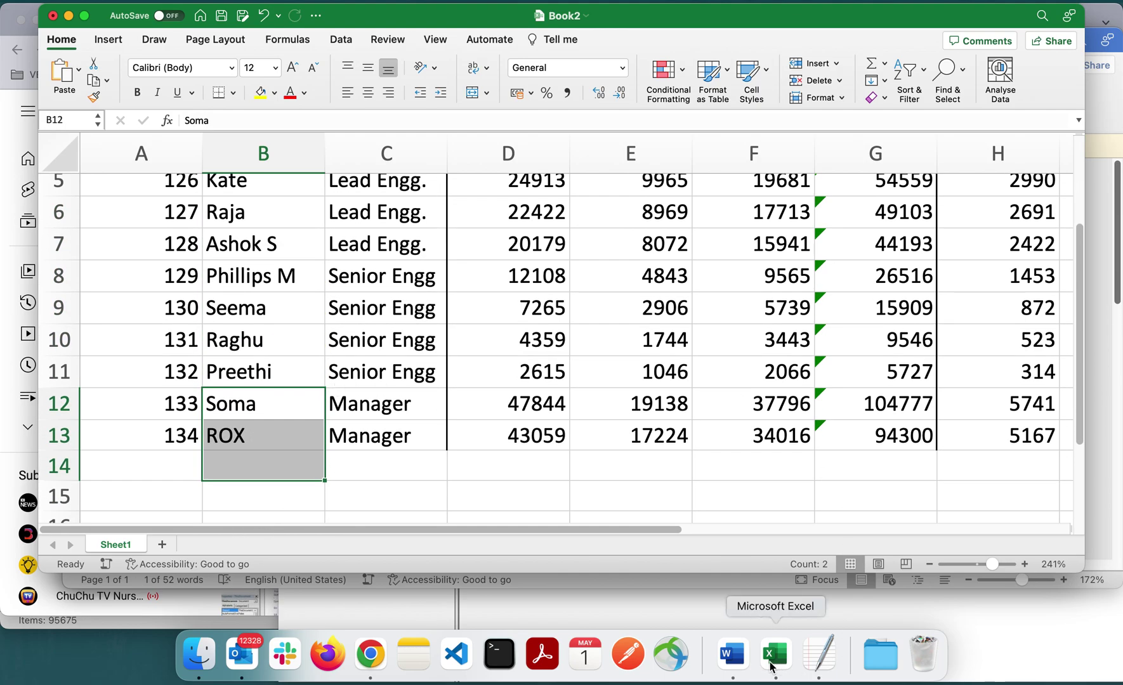
{"action": "left_click", "coordinate": [725, 655]}
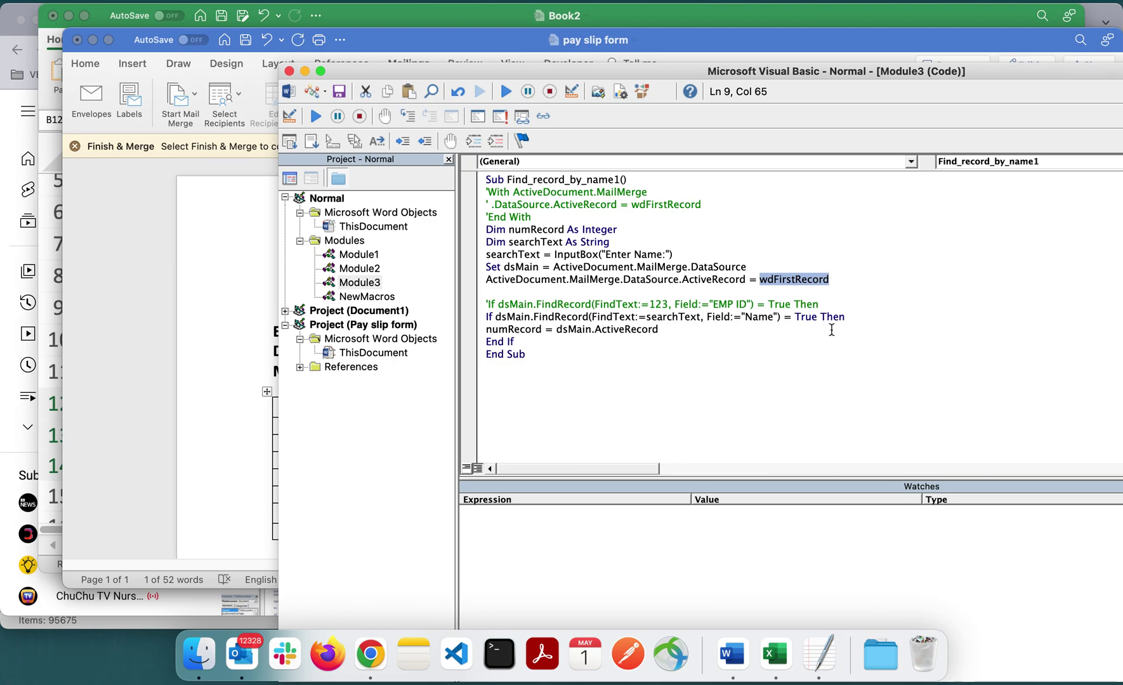
Highlight wdFirstRecord, the numRecord and searchText declarations, and the InputBox prompt on line 7
{"action": "left_click", "coordinate": [788, 268]}
{"action": "double_click", "coordinate": [790, 280]}
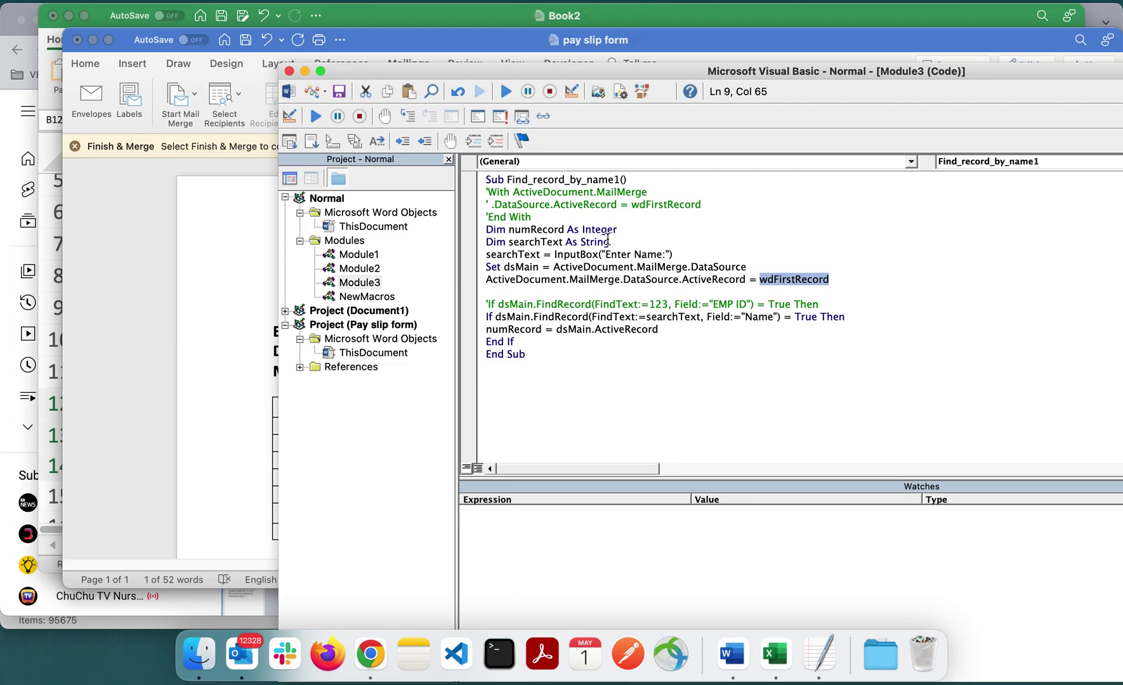
{"action": "left_click", "coordinate": [492, 230]}
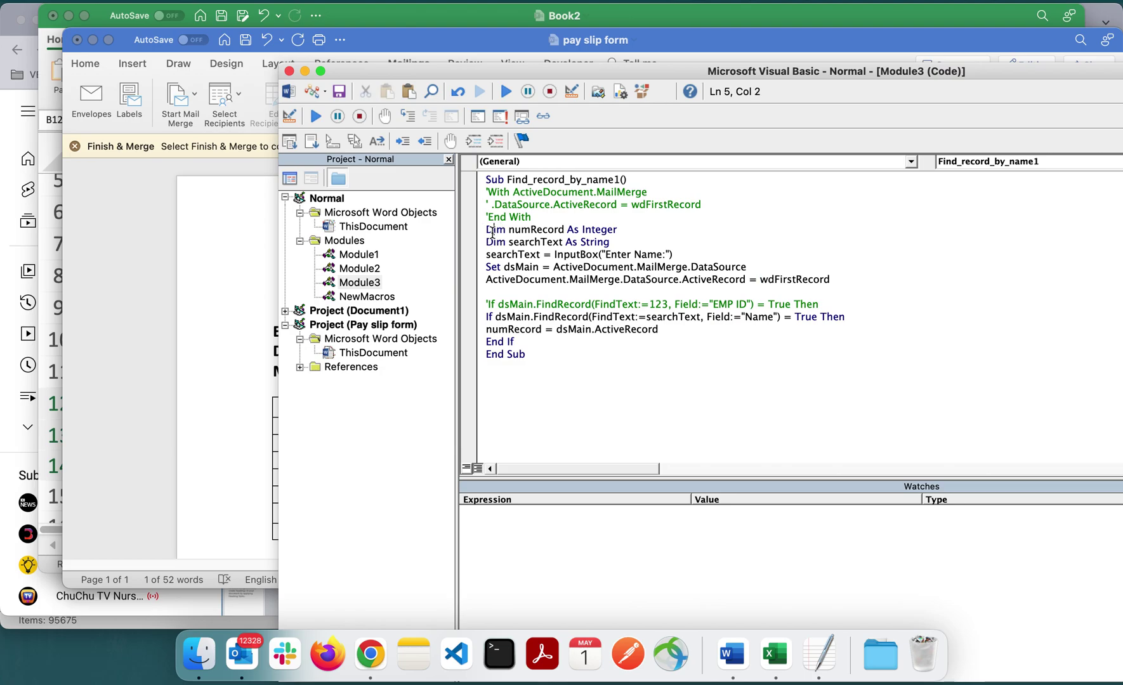
{"action": "double_click", "coordinate": [541, 229]}
{"action": "double_click", "coordinate": [534, 242]}
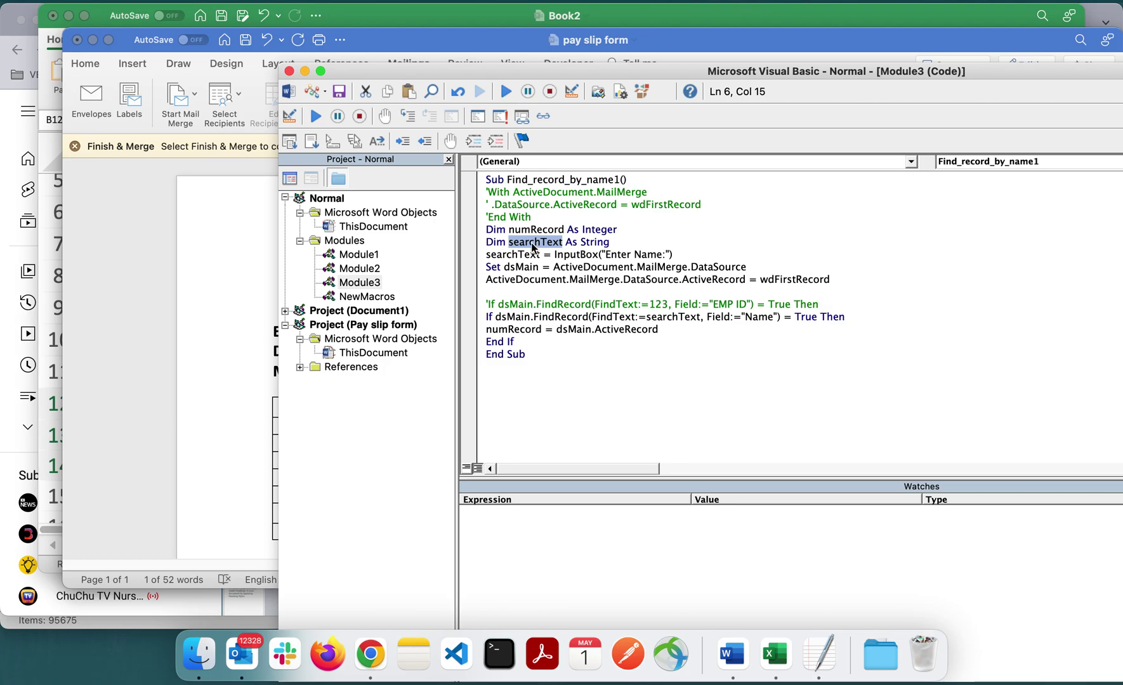
{"action": "double_click", "coordinate": [514, 255]}
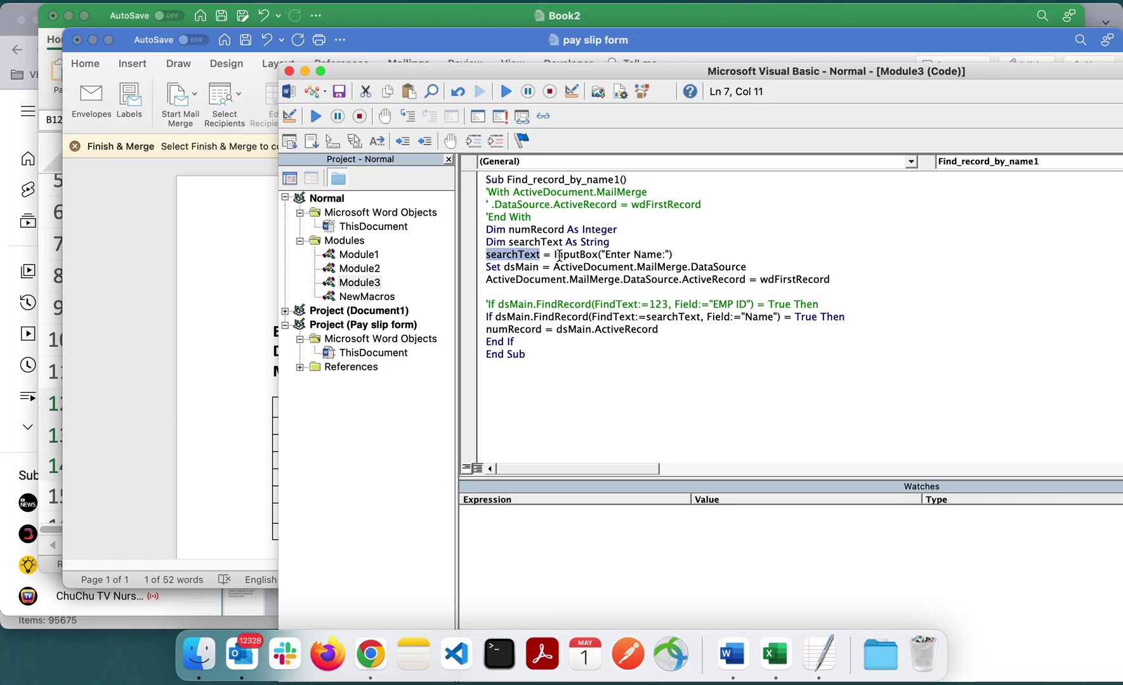
{"action": "left_click_drag", "start_coordinate": [553, 254], "coordinate": [702, 258]}
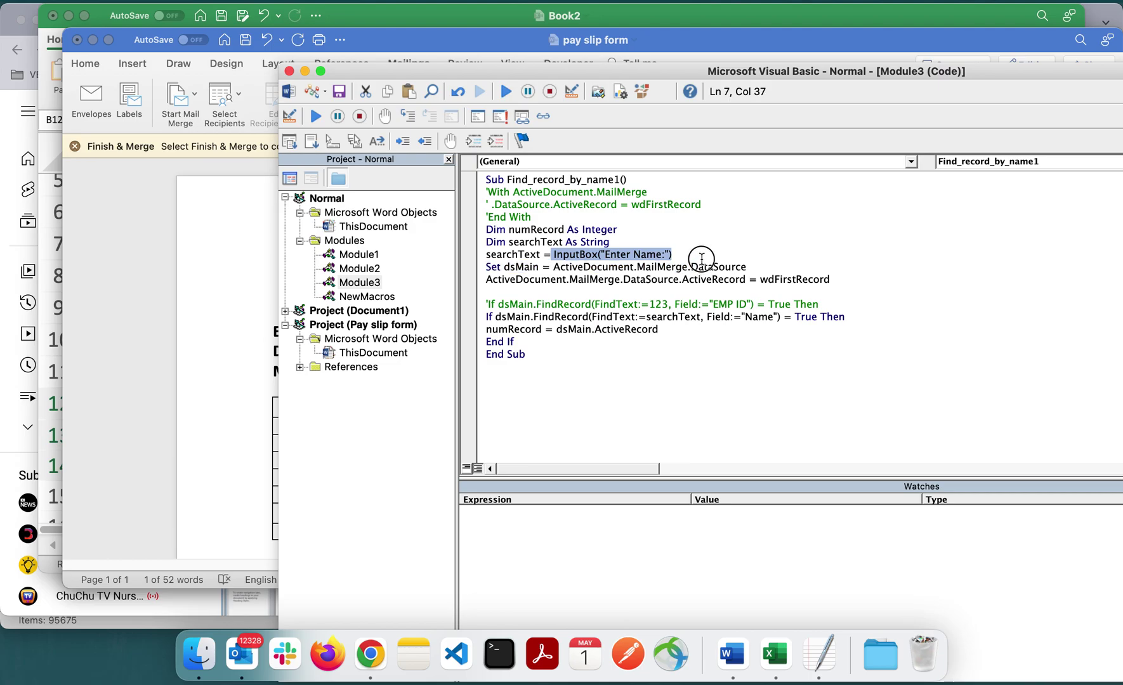
{"action": "double_click", "coordinate": [610, 252]}
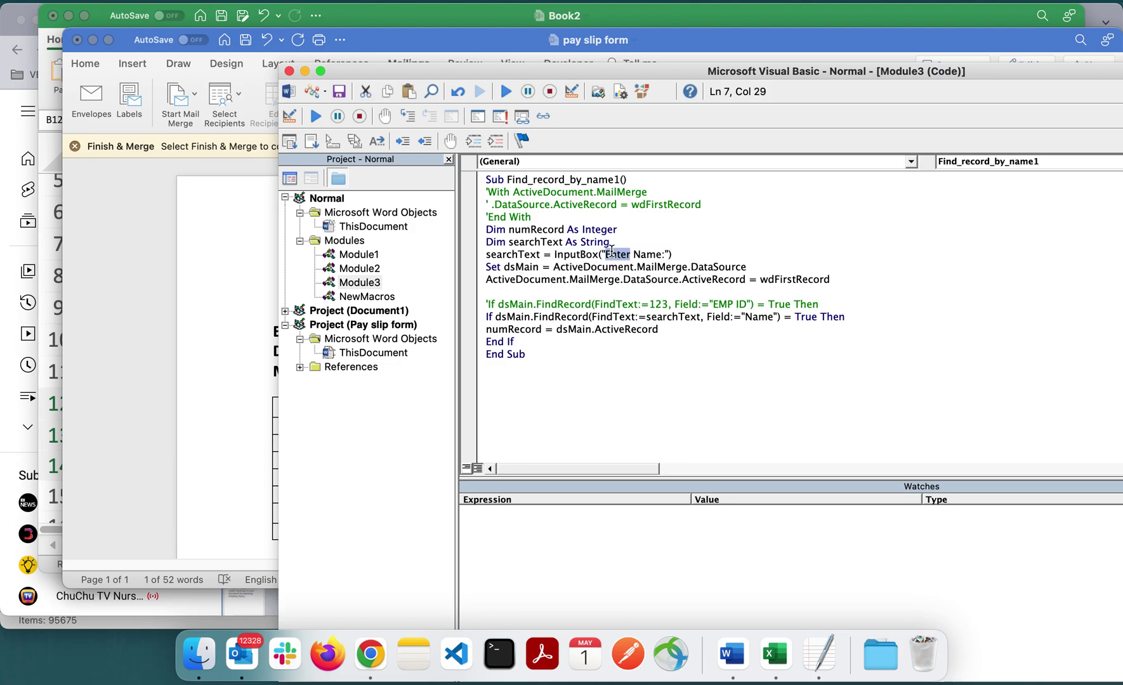
{"action": "double_click", "coordinate": [530, 254]}
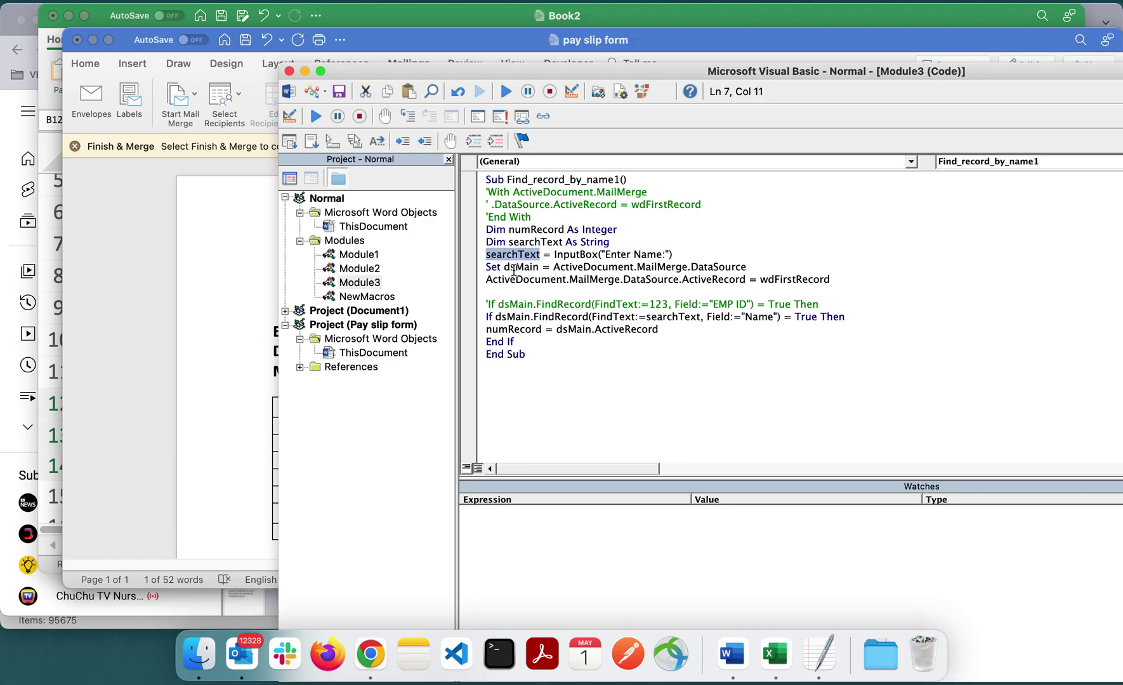
Highlight dsMain, the ActiveDocument DataSource expression and the FindRecord If line, then return to the pay slip
{"action": "double_click", "coordinate": [514, 268]}
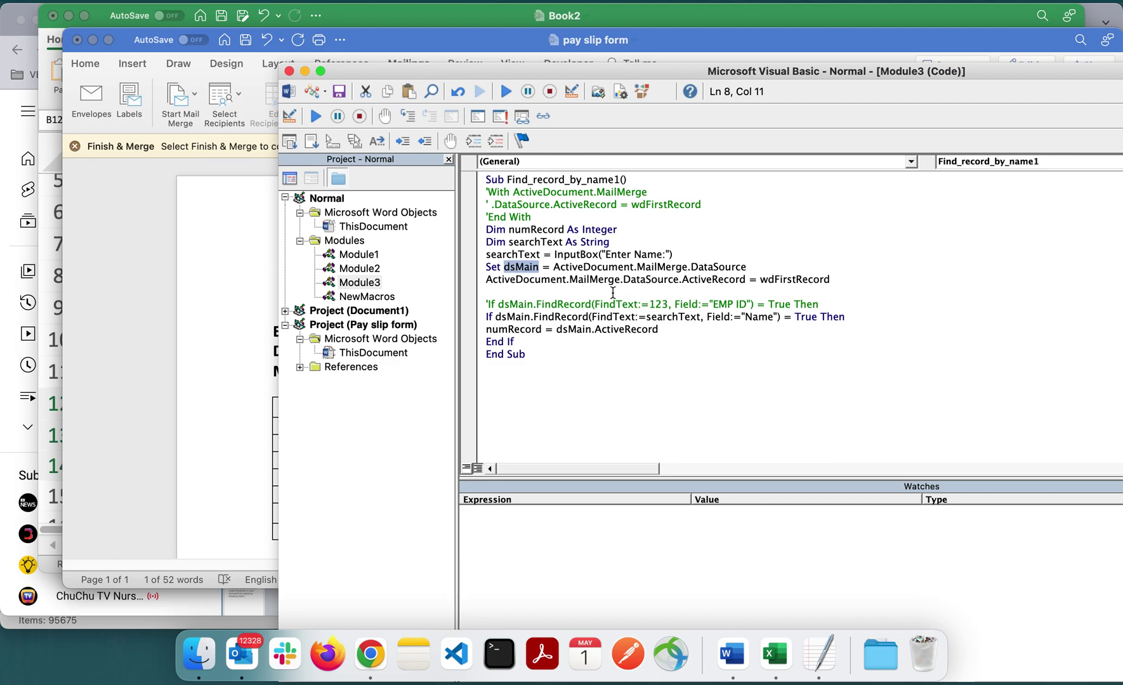
{"action": "left_click_drag", "start_coordinate": [553, 267], "coordinate": [755, 267]}
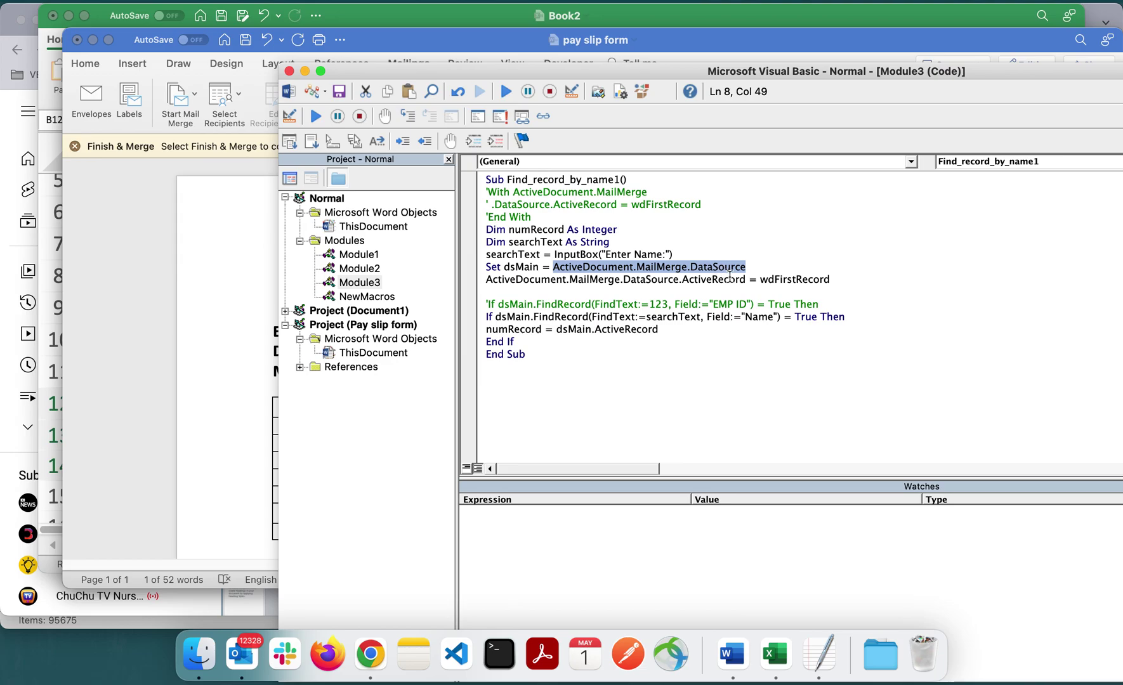
{"action": "left_click", "coordinate": [486, 260]}
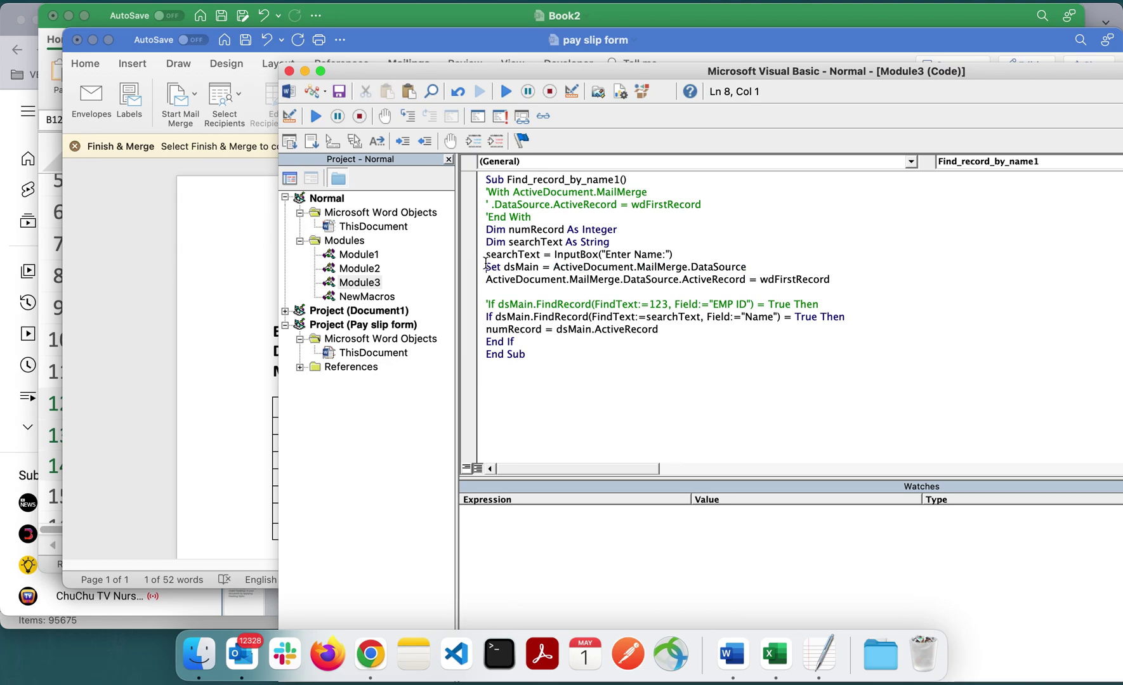
{"action": "double_click", "coordinate": [536, 281]}
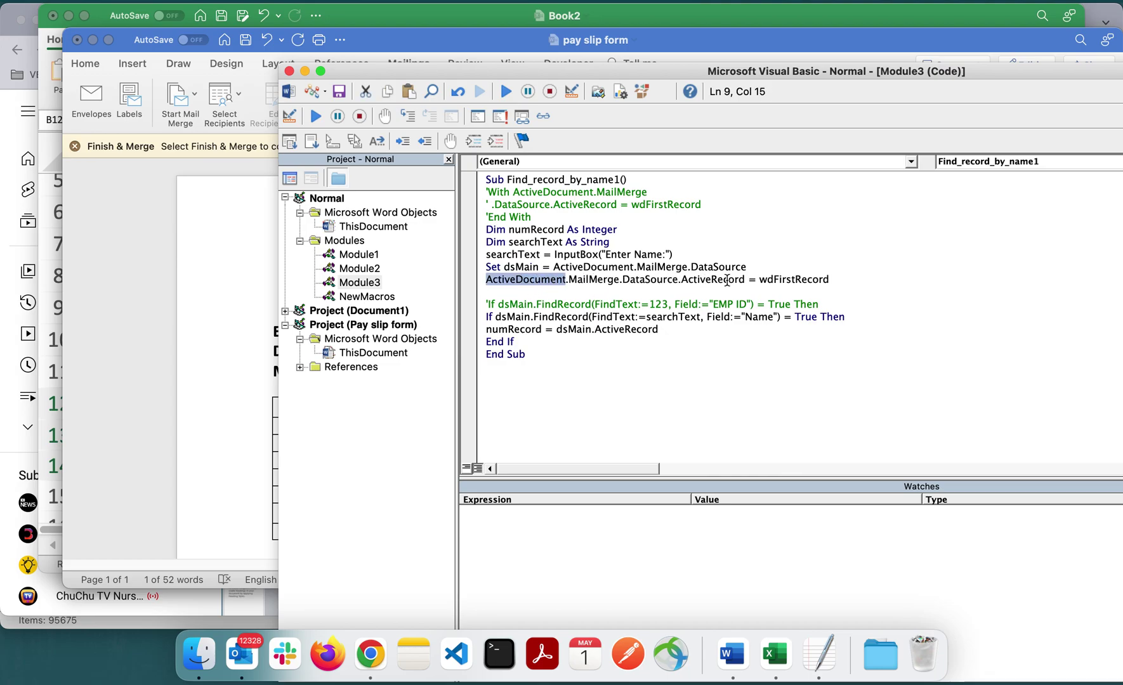
{"action": "double_click", "coordinate": [628, 280]}
{"action": "double_click", "coordinate": [537, 268]}
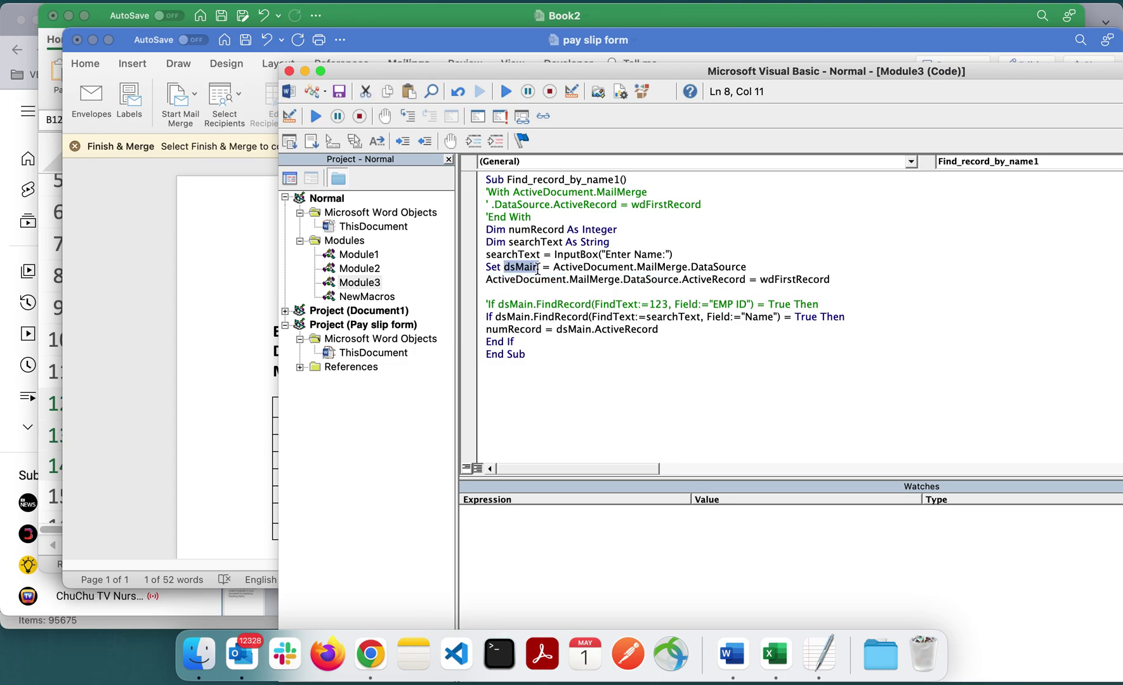
{"action": "double_click", "coordinate": [533, 279]}
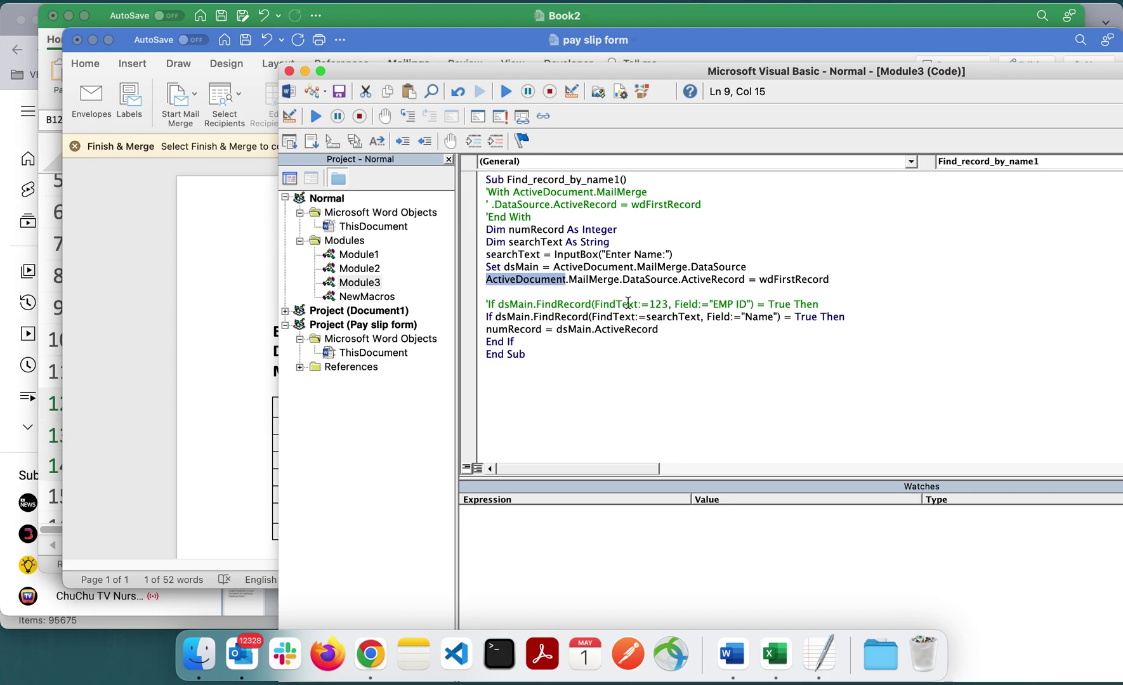
{"action": "double_click", "coordinate": [506, 316]}
{"action": "double_click", "coordinate": [515, 267]}
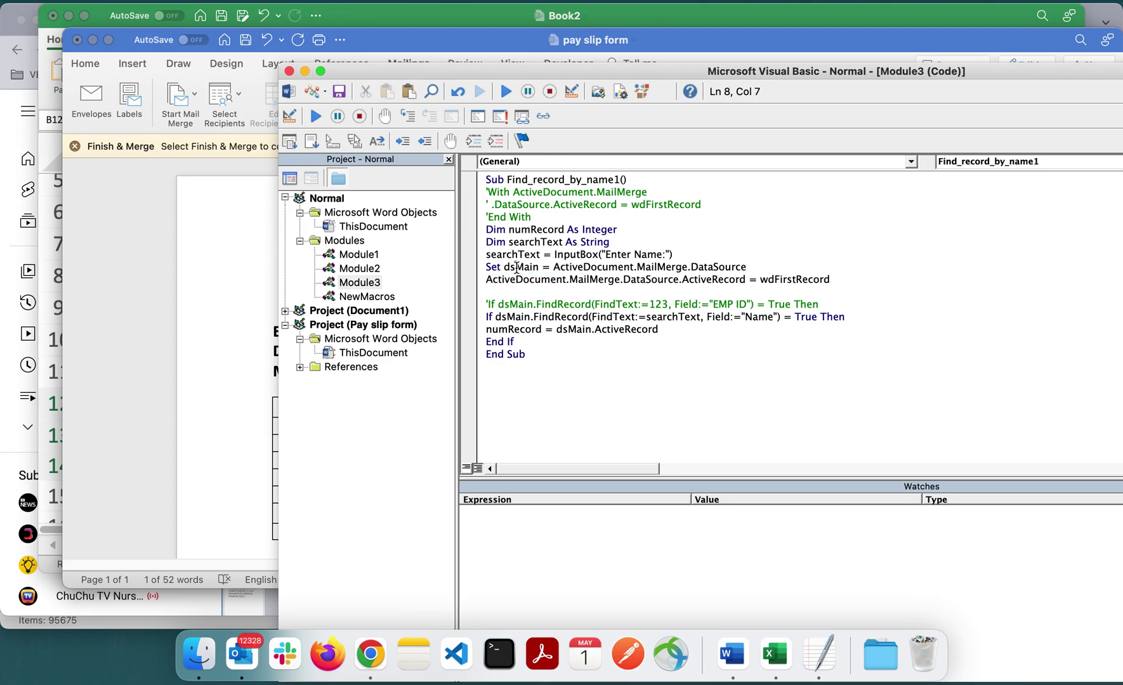
{"action": "left_click_drag", "start_coordinate": [844, 317], "coordinate": [467, 314]}
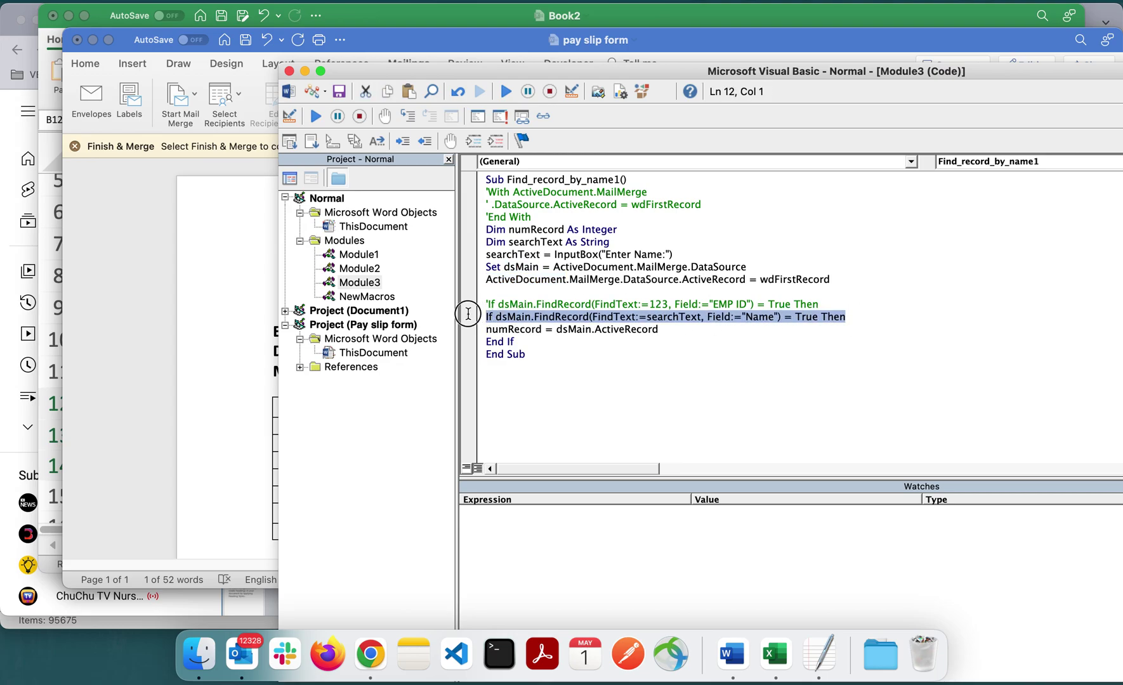
{"action": "left_click", "coordinate": [238, 268]}
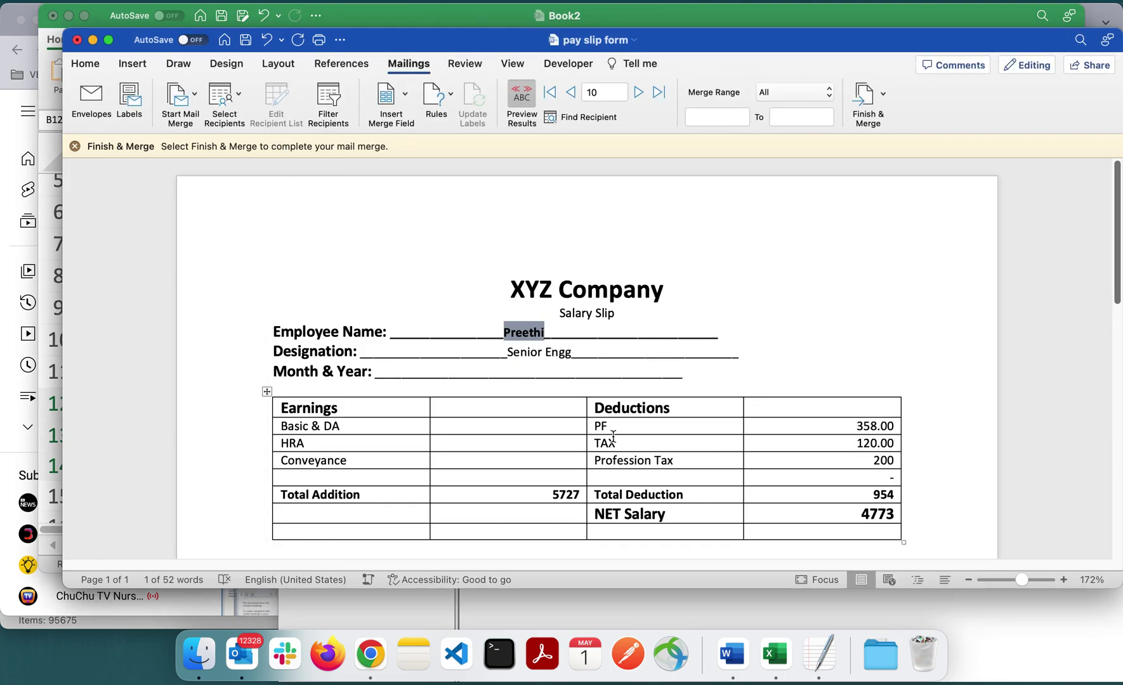